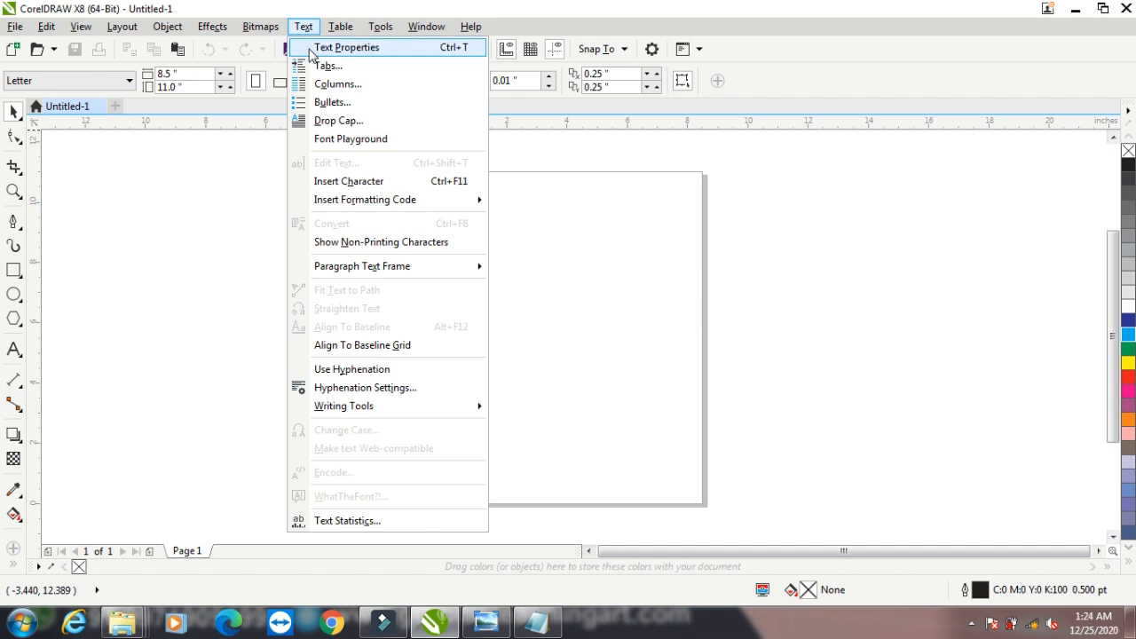
Step: Show the text properties and add 24 pt Arial artistic text with three first names on separate lines in the page's upper part
click(313, 49)
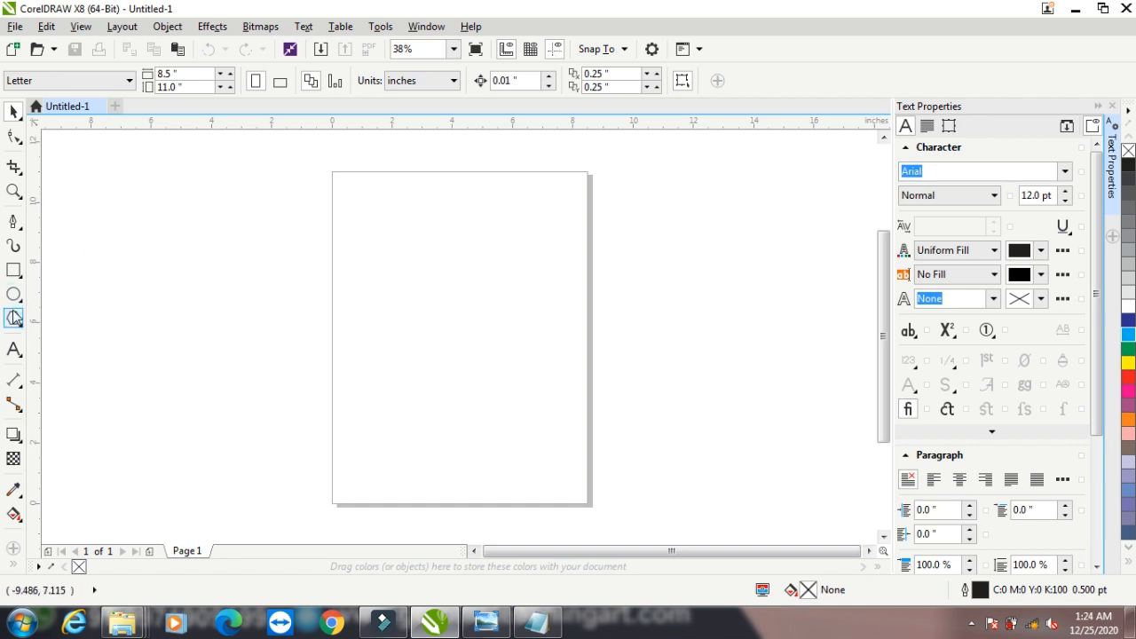
click(15, 350)
click(368, 246)
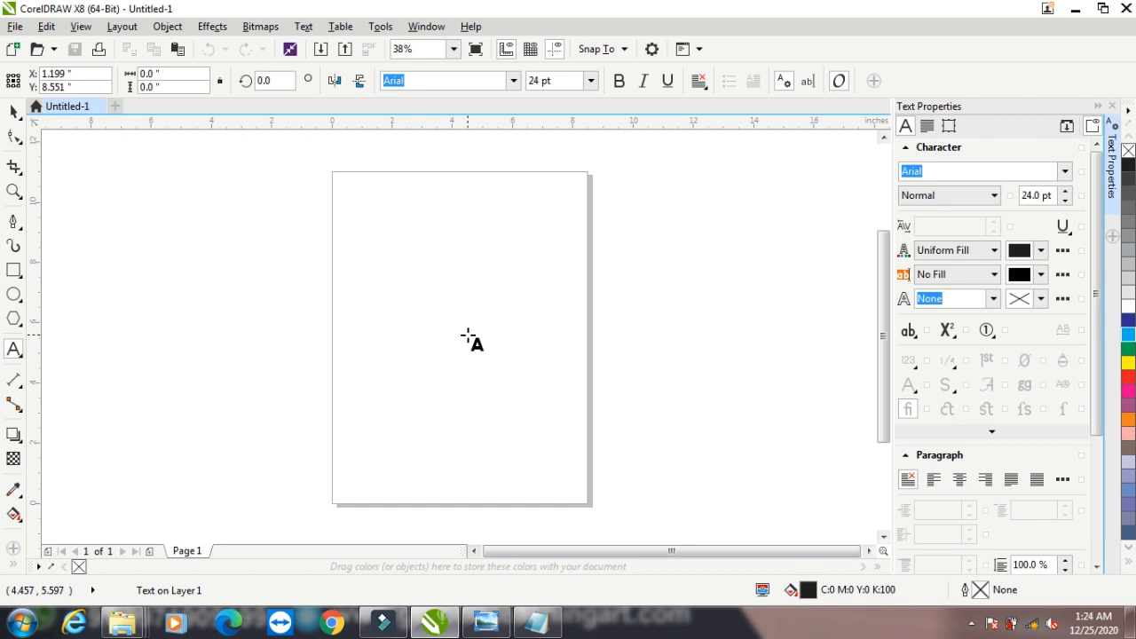
text(ALIT)
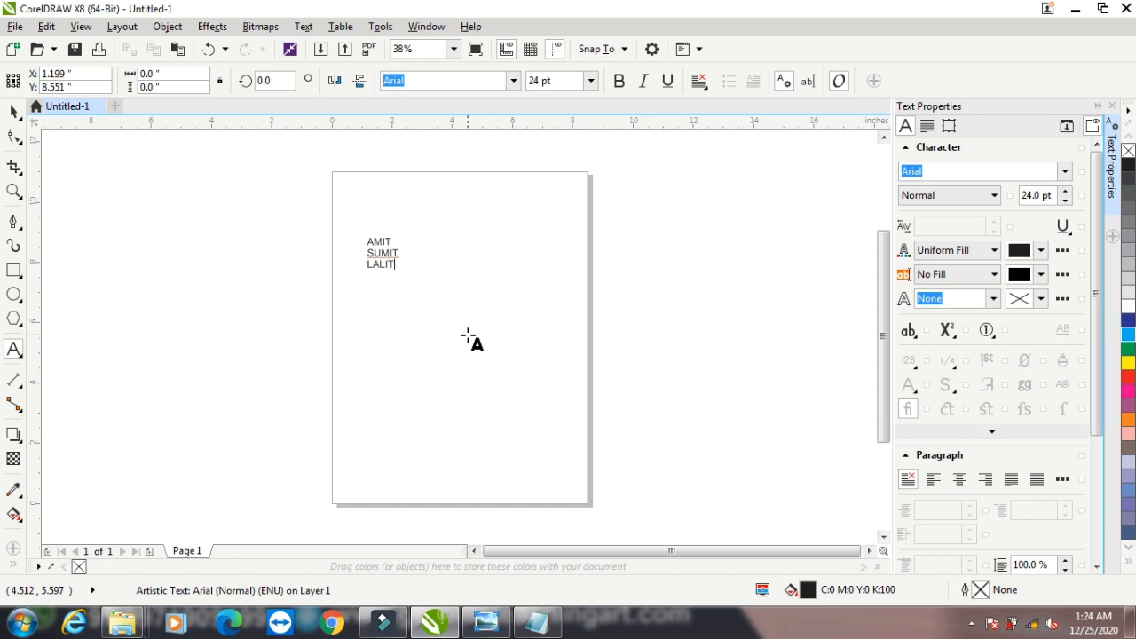
Step: Scale the three-line text up proportionally to about 4.3 by 4.1 inches, roughly 101 pt
click(3, 113)
click(14, 112)
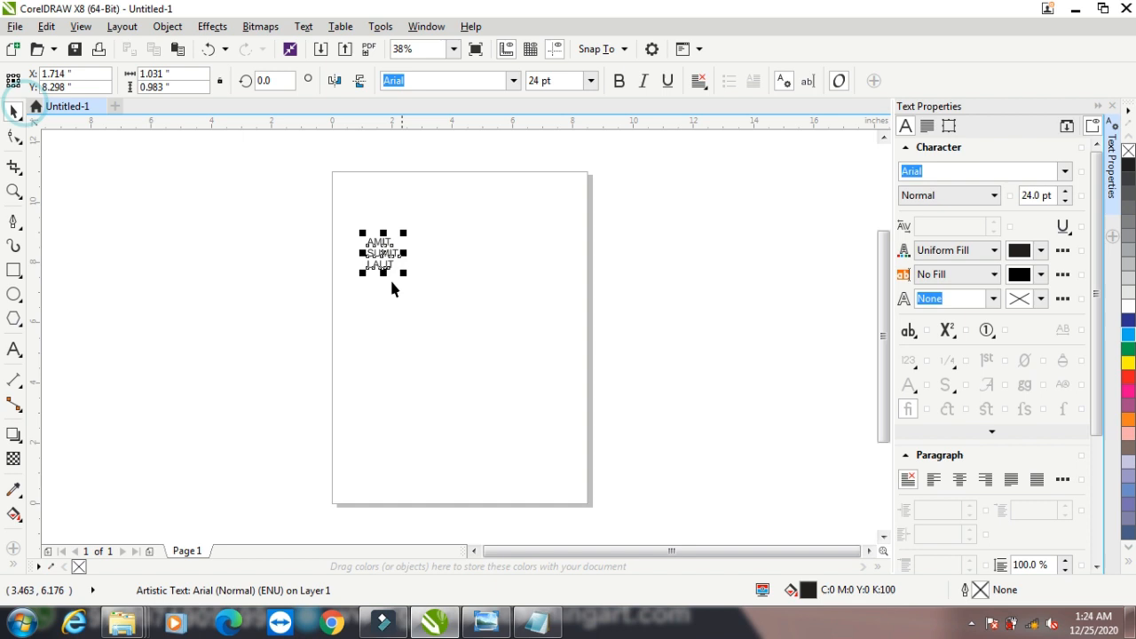
drag(405, 276, 504, 369)
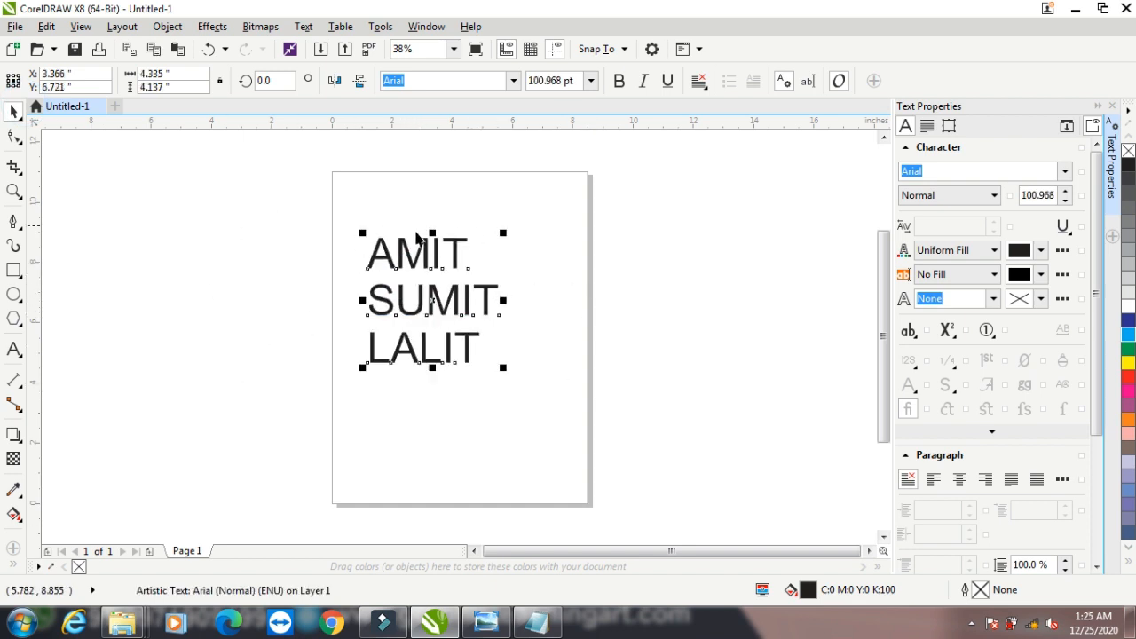
Step: Place a copy of the three-line text beside the page, to its right
click(453, 130)
click(426, 299)
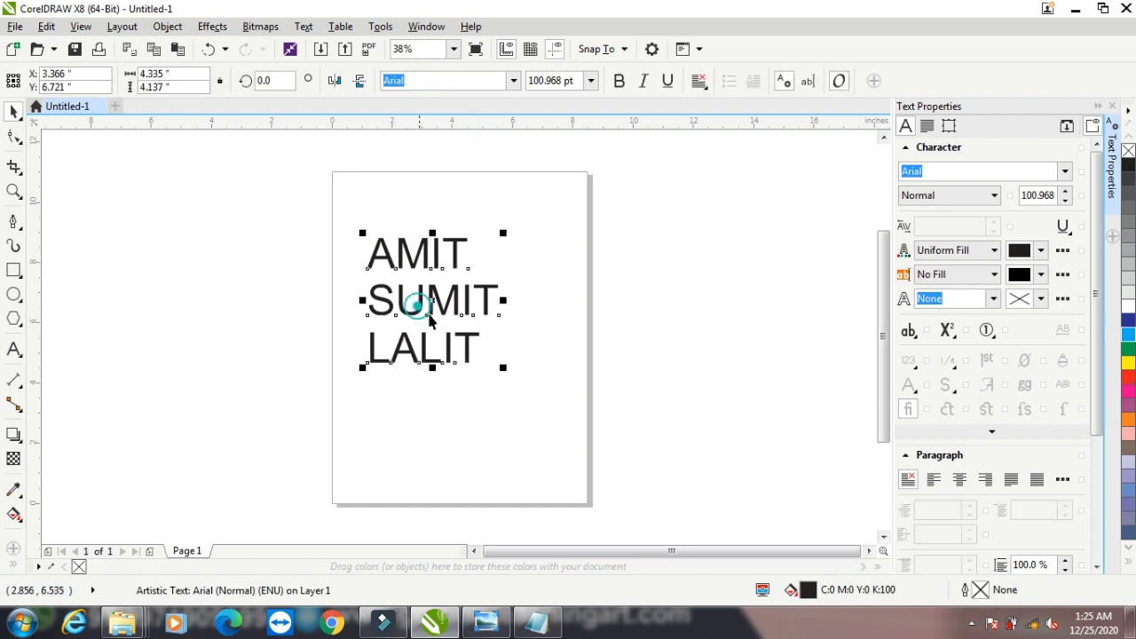
drag(433, 299, 713, 298)
right_click(713, 298)
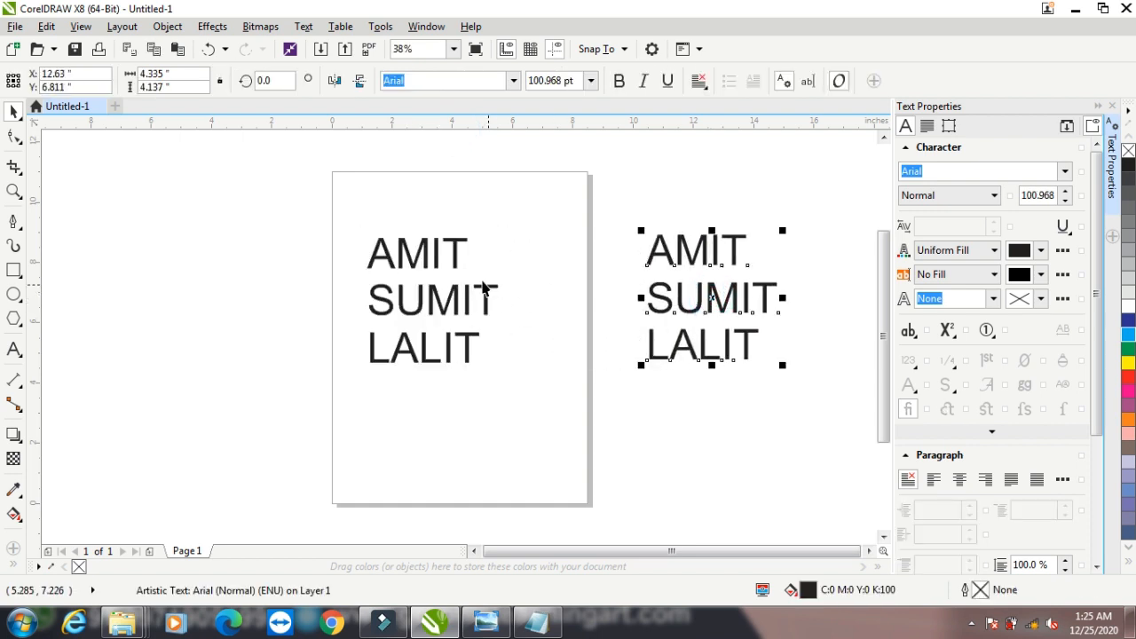
Step: Try the Batang font on the original text on the page, and settle on Calisto MT
click(453, 263)
click(456, 256)
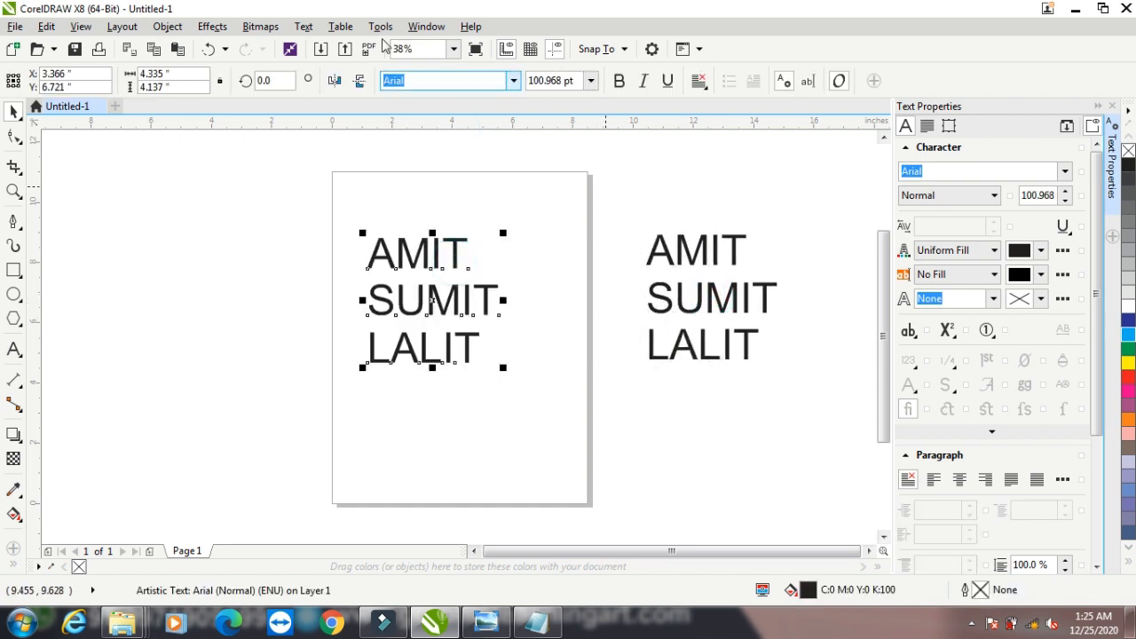
click(516, 80)
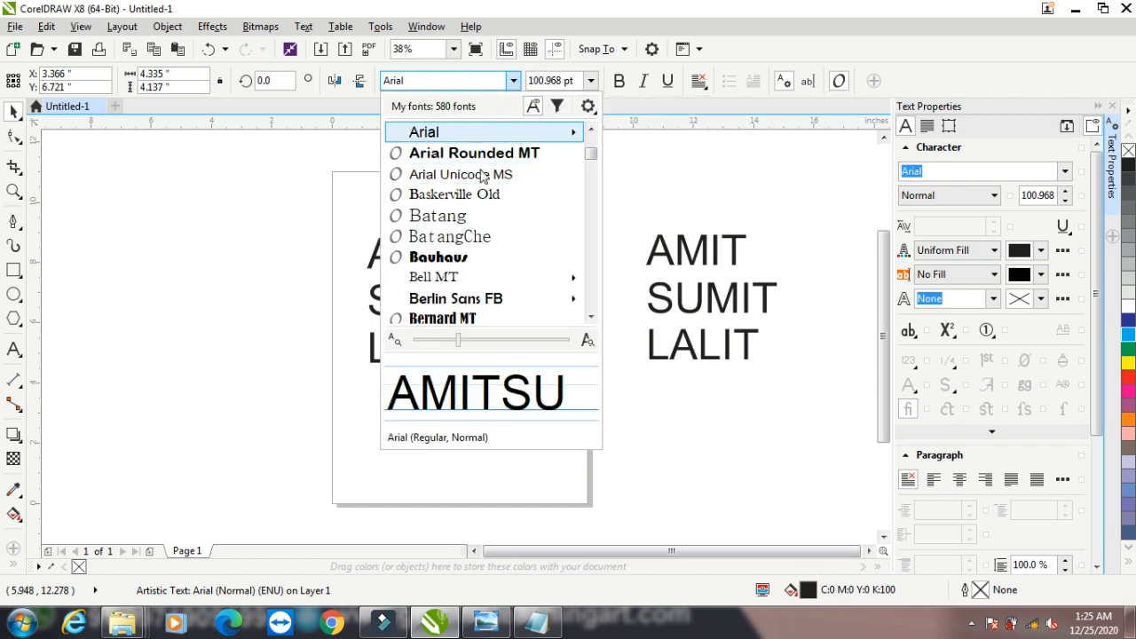
click(467, 219)
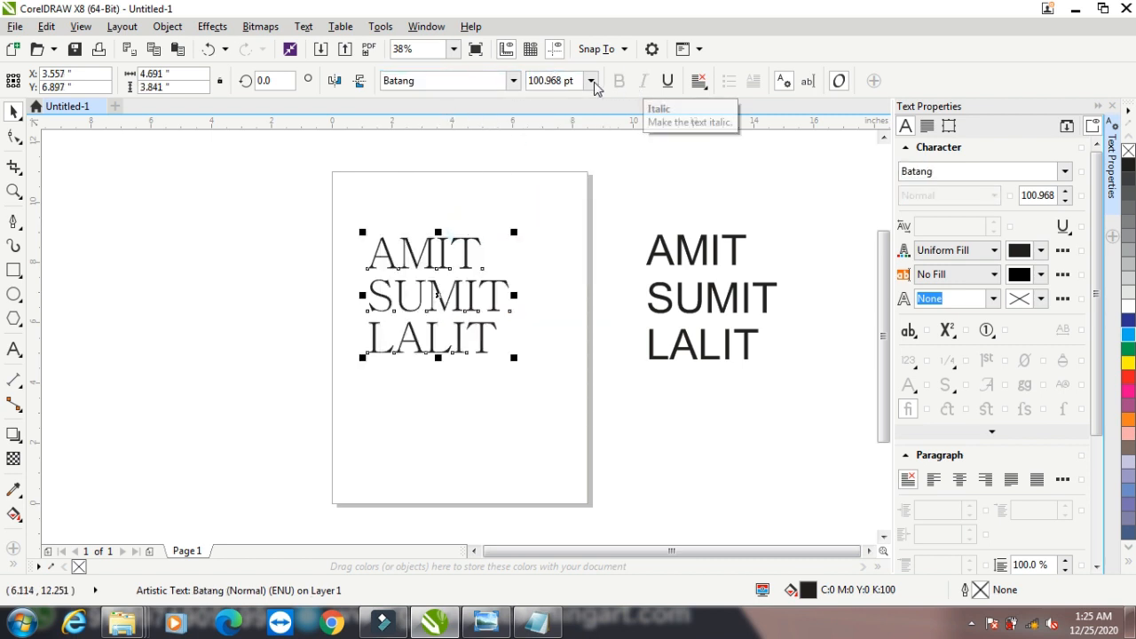
click(513, 82)
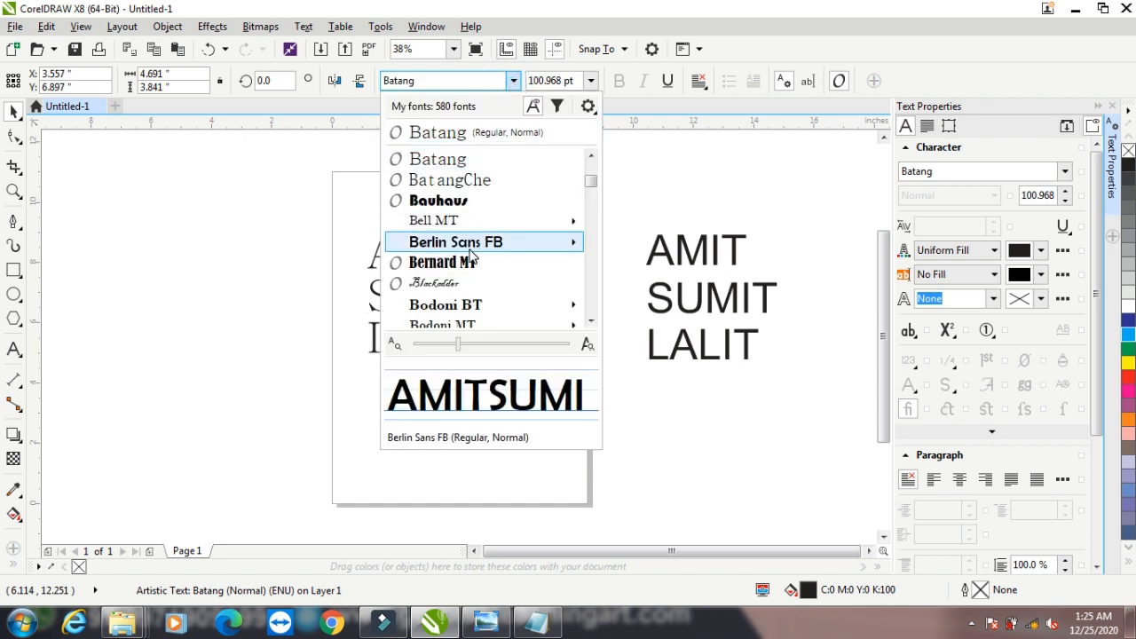
scroll(449, 302, down, 2)
scroll(450, 305, down, 2)
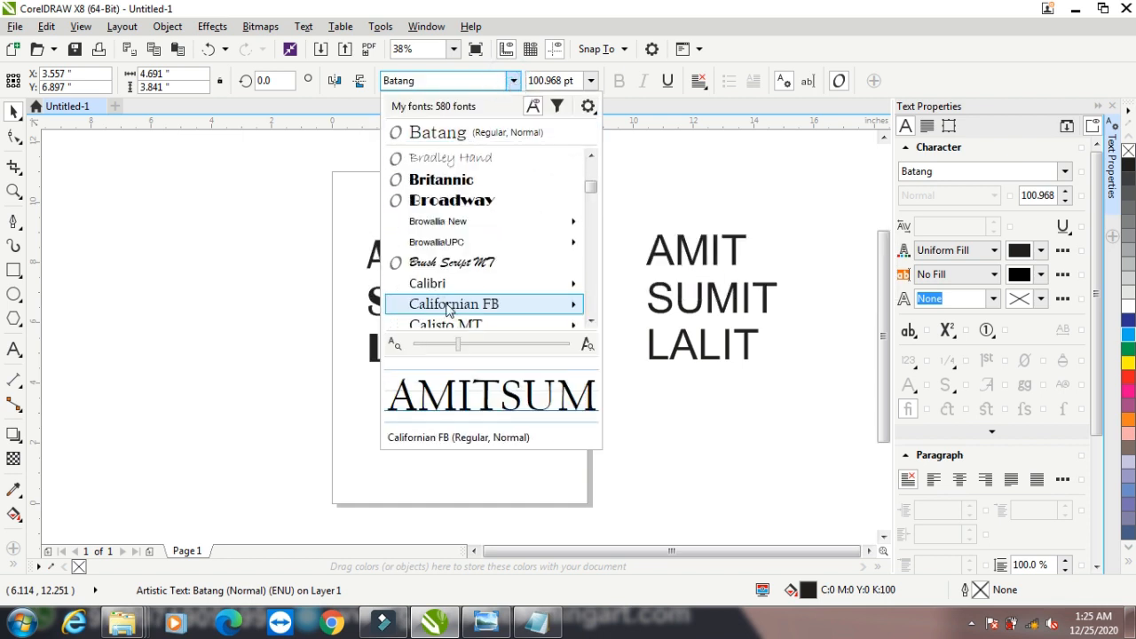
scroll(450, 275, down, 1)
click(444, 263)
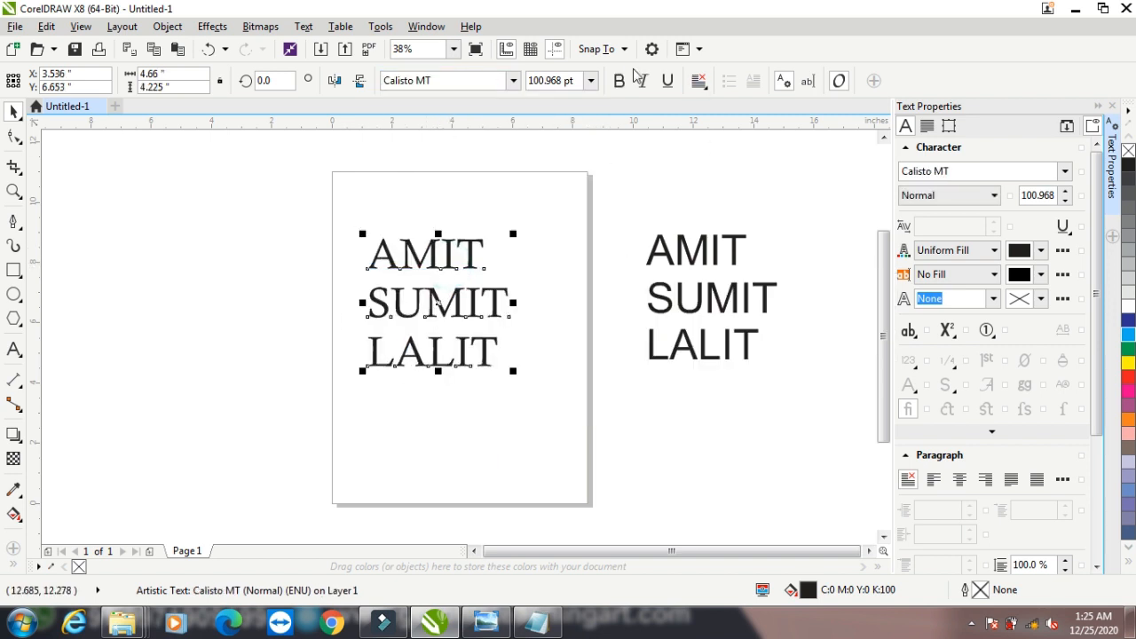
Step: Set the font size of the Calisto MT text to 100 pt
click(591, 81)
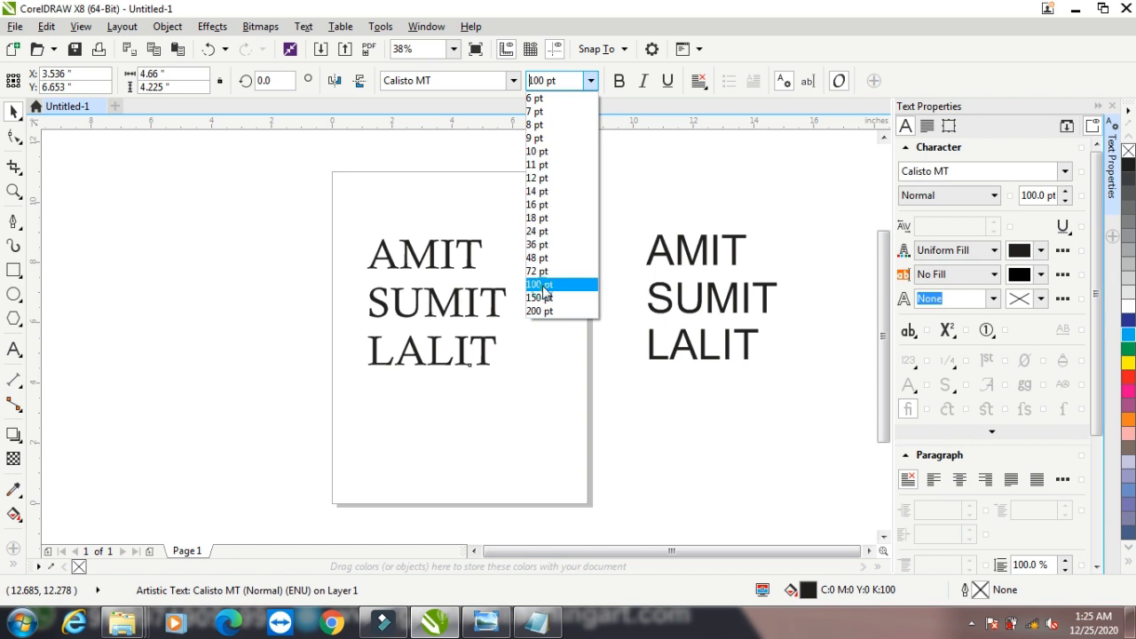
click(545, 286)
click(569, 80)
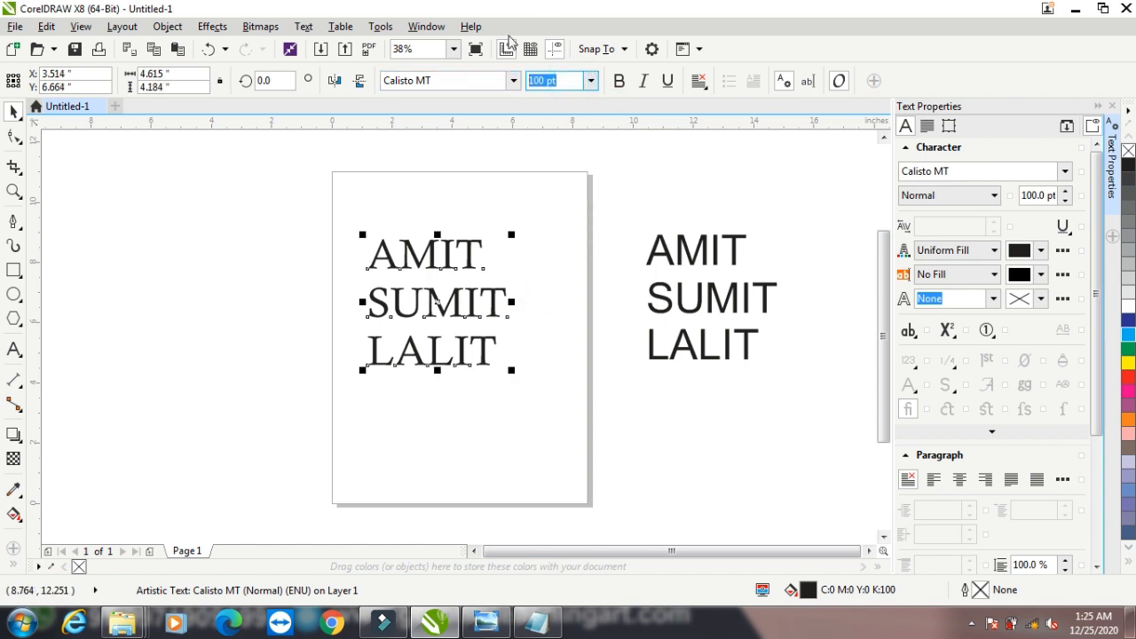
Step: Try bold, italic and underline one by one on the Calisto MT text, switching each off again
click(616, 80)
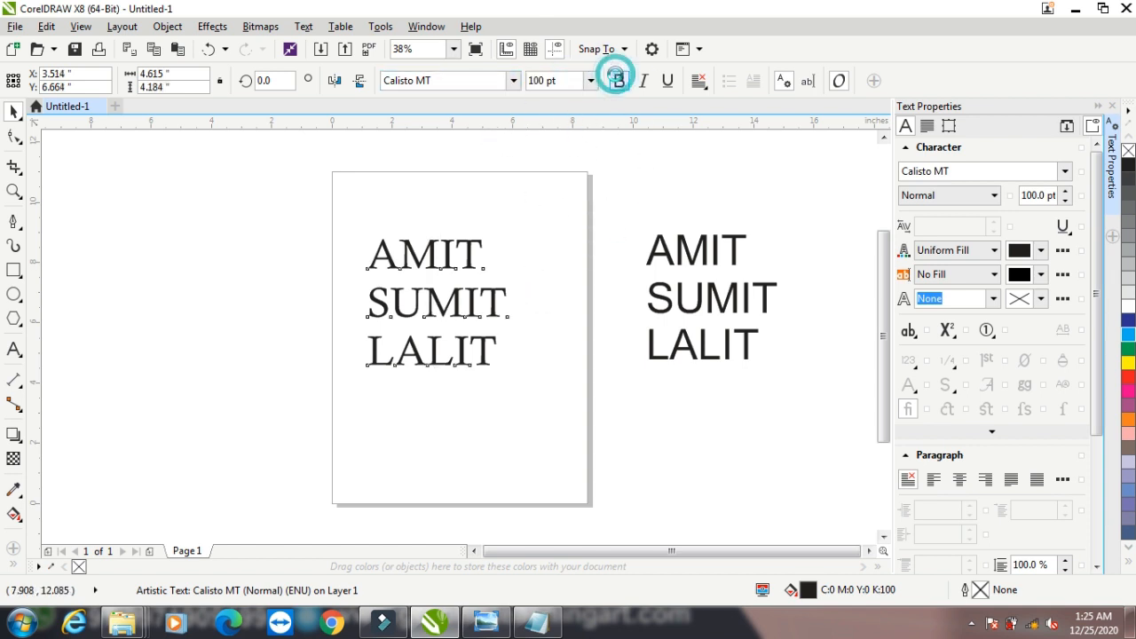
click(616, 80)
click(643, 81)
click(643, 80)
click(668, 81)
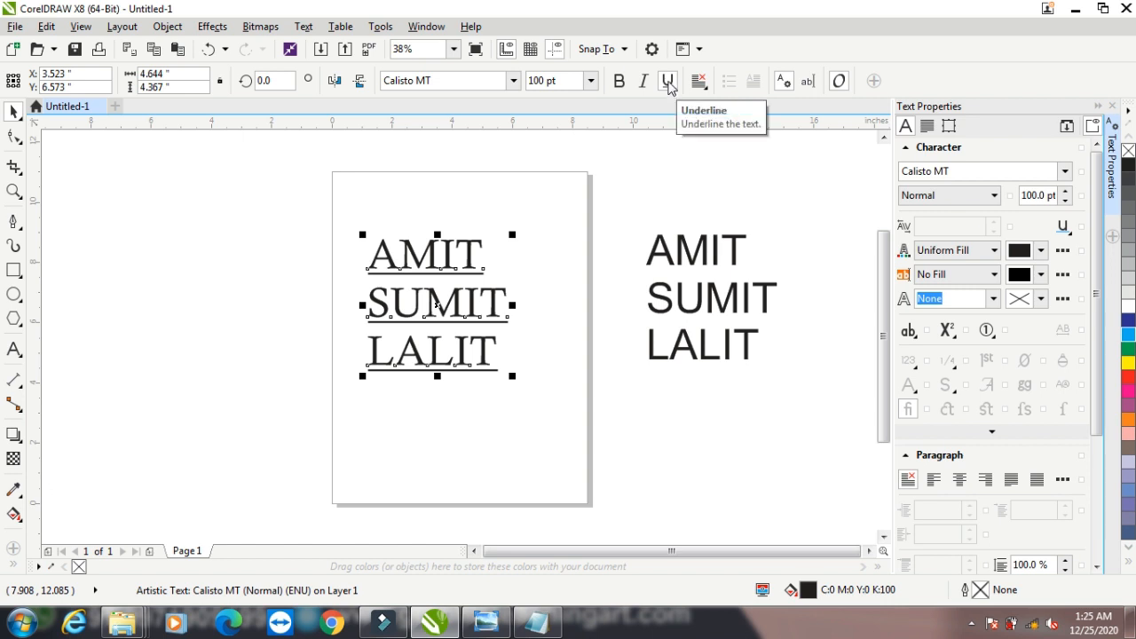
click(668, 80)
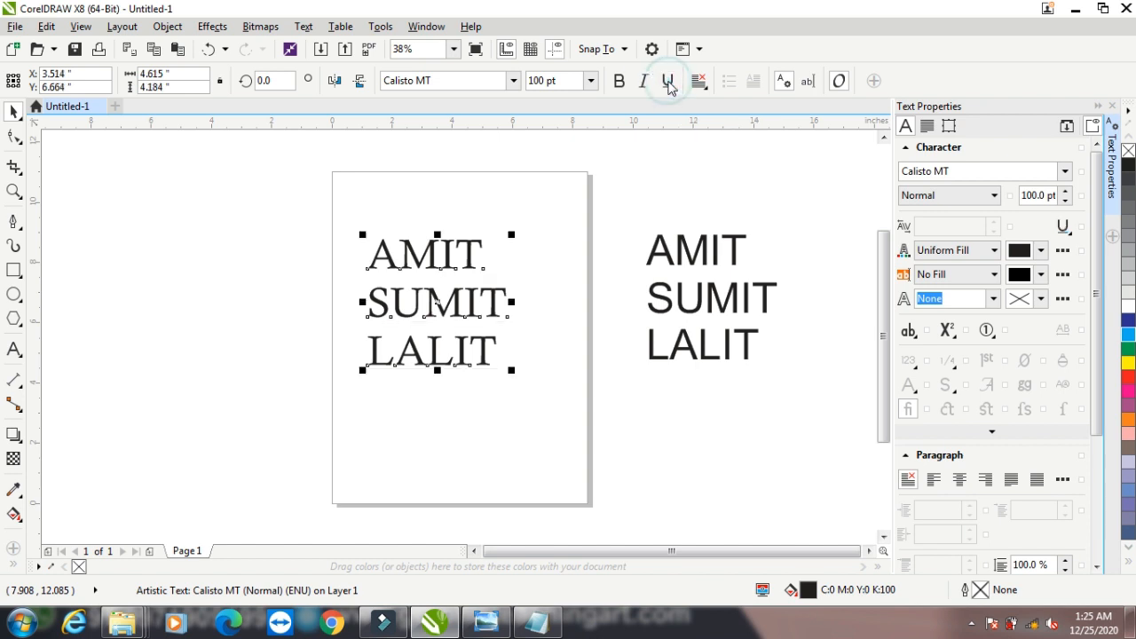
Step: Preview the horizontal alignment options on the Calisto MT text, and leave the alignment at None
click(699, 81)
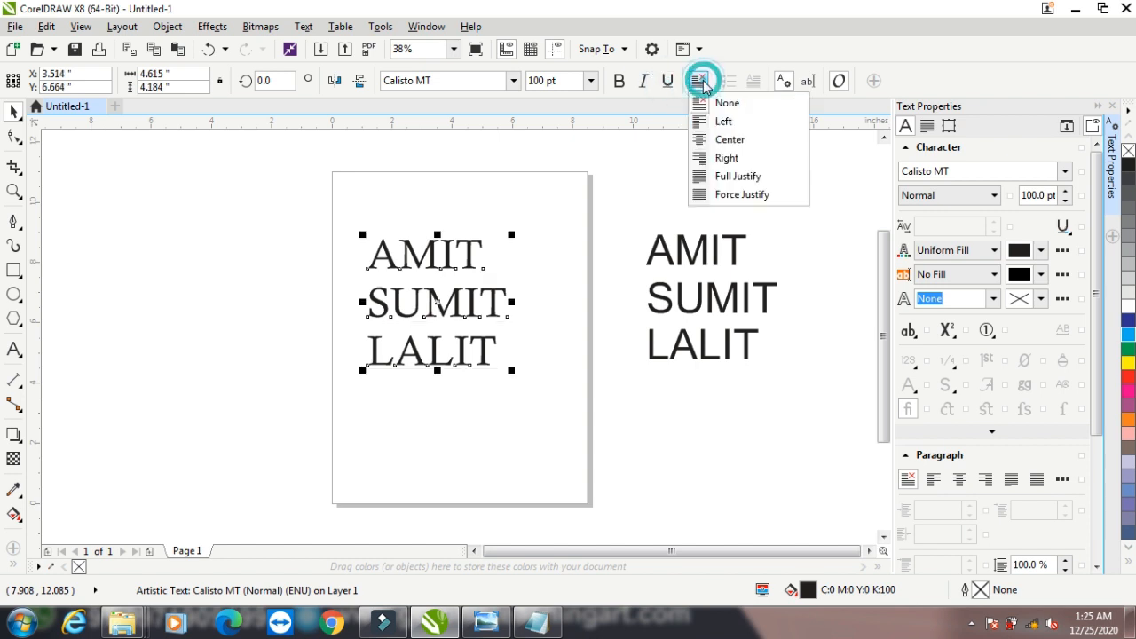
click(719, 140)
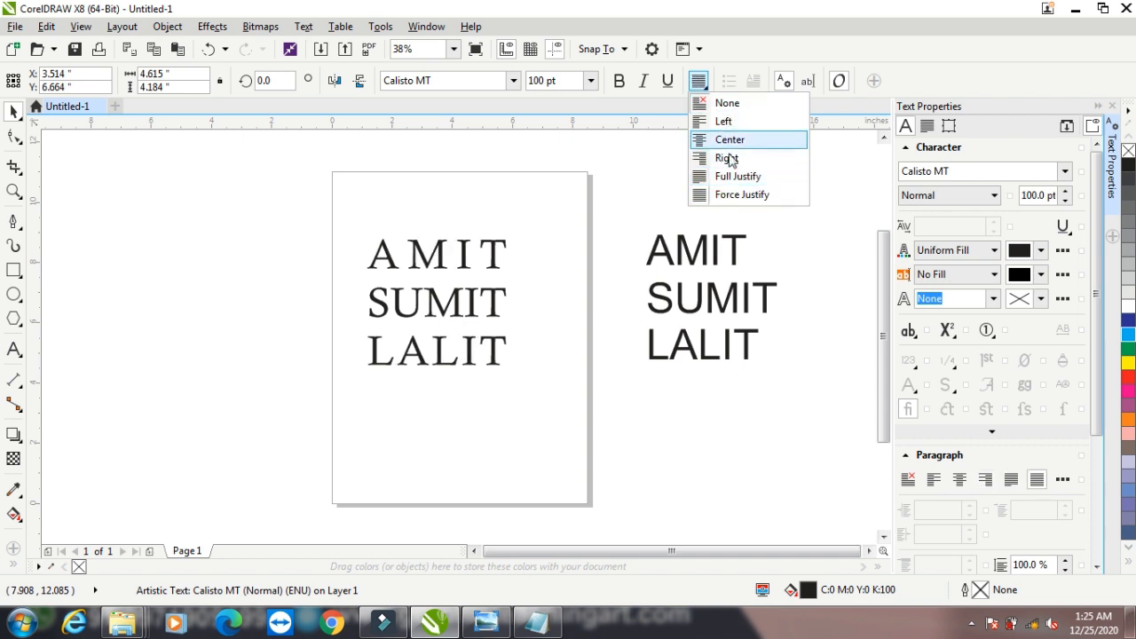
click(730, 109)
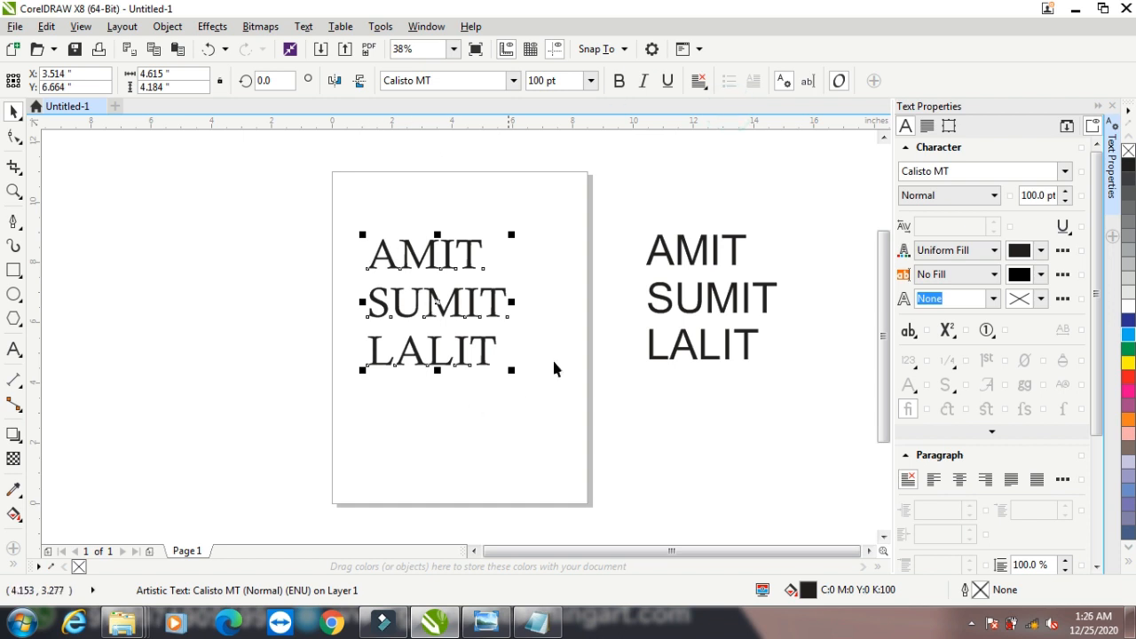
Step: Move the Calisto MT text off the page to its left side
drag(436, 299, 181, 305)
Step: Switch to Notepad, copy its entire privacy policy paragraph, and minimize the Notepad window
click(536, 623)
drag(513, 467, 349, 343)
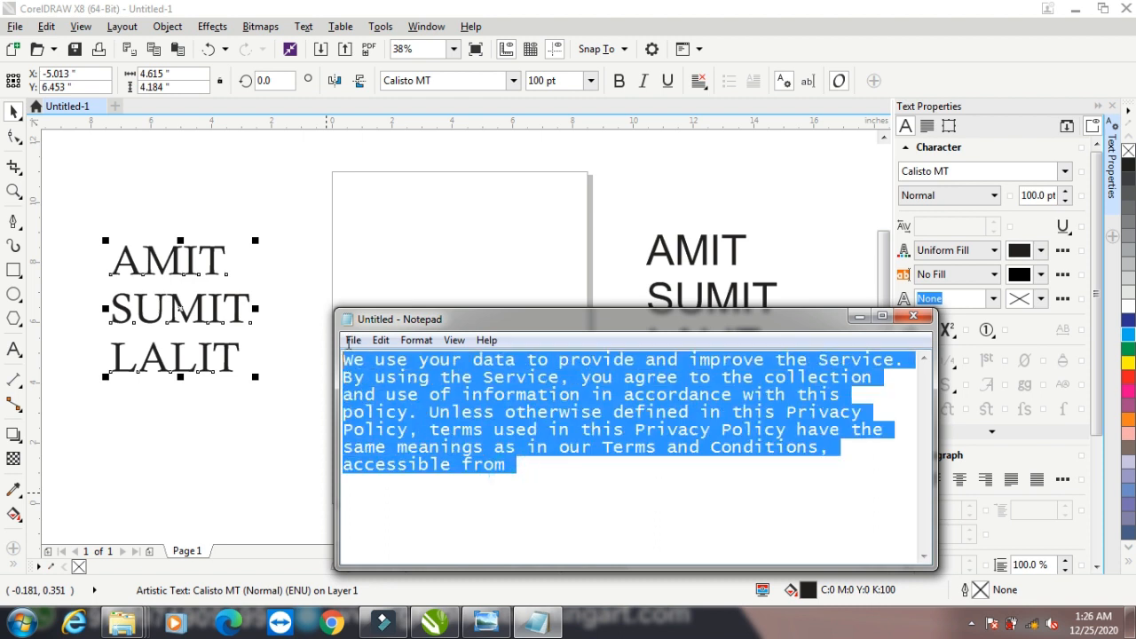
right_click(415, 396)
click(472, 218)
click(857, 317)
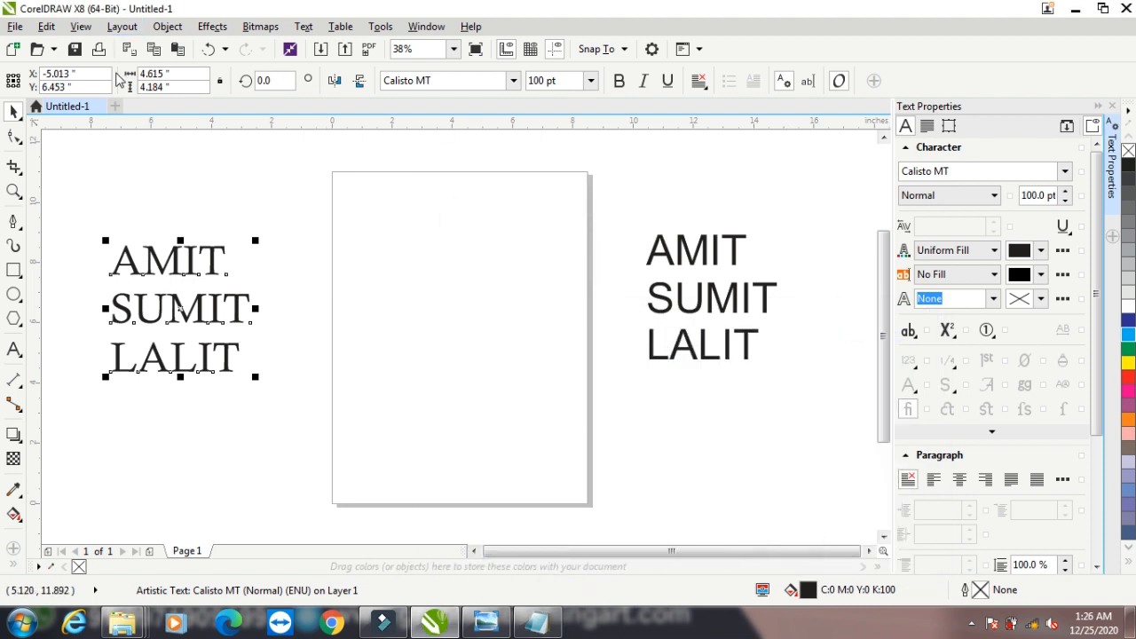
Step: Paste the copied paragraph into the drawing with Paste Special as Text, and extend its frame downward to about 2.6 inches tall
click(46, 26)
click(89, 181)
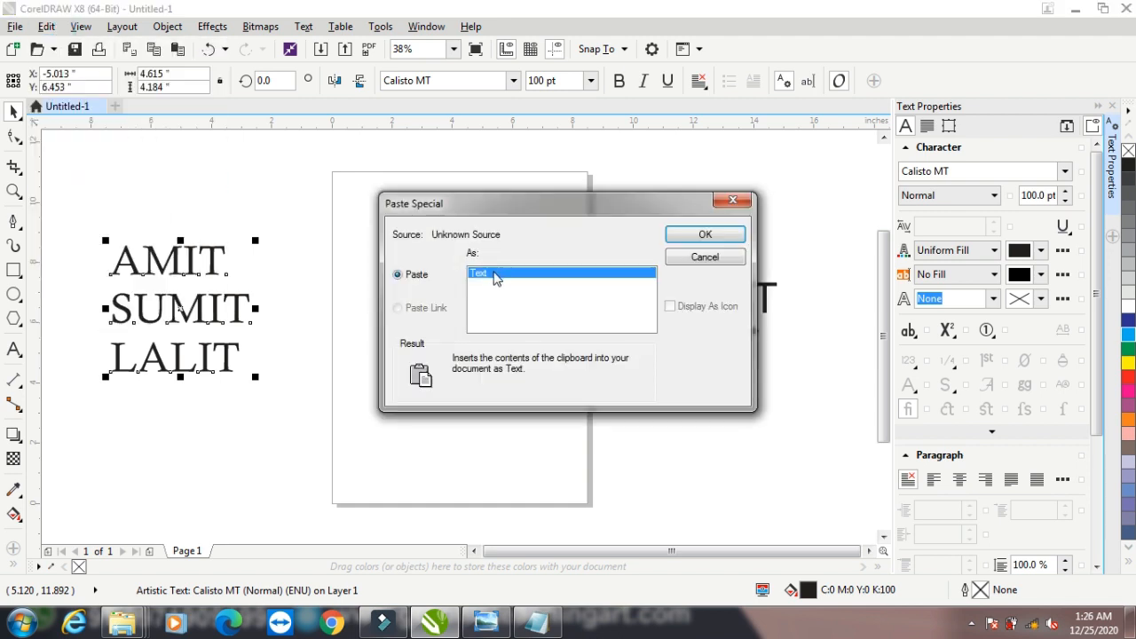
click(706, 236)
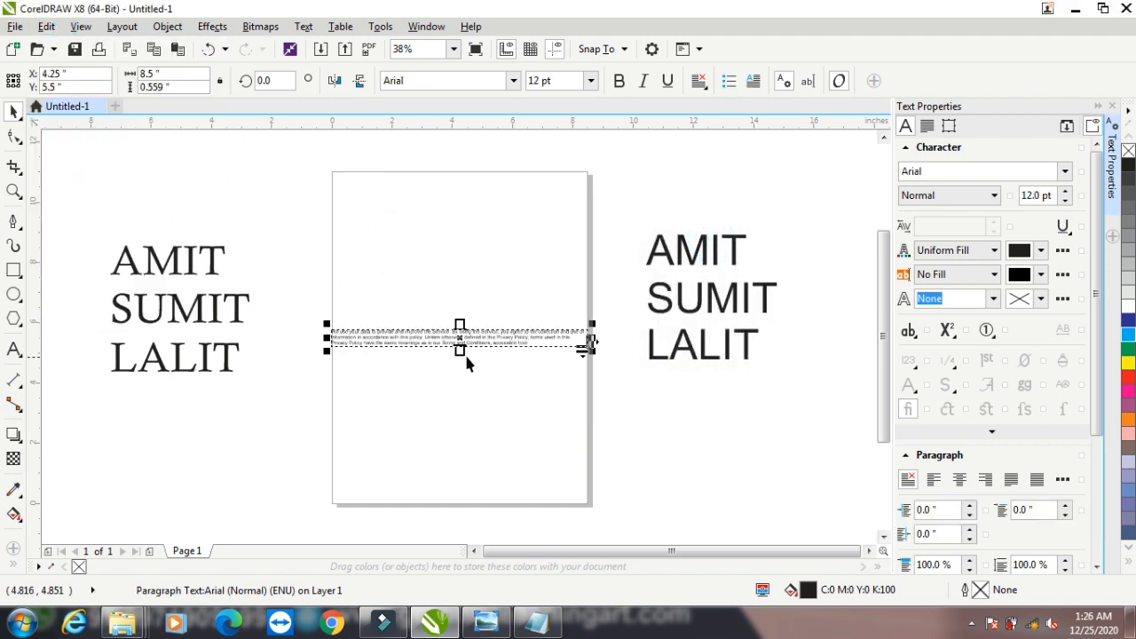
click(463, 350)
drag(464, 380, 467, 411)
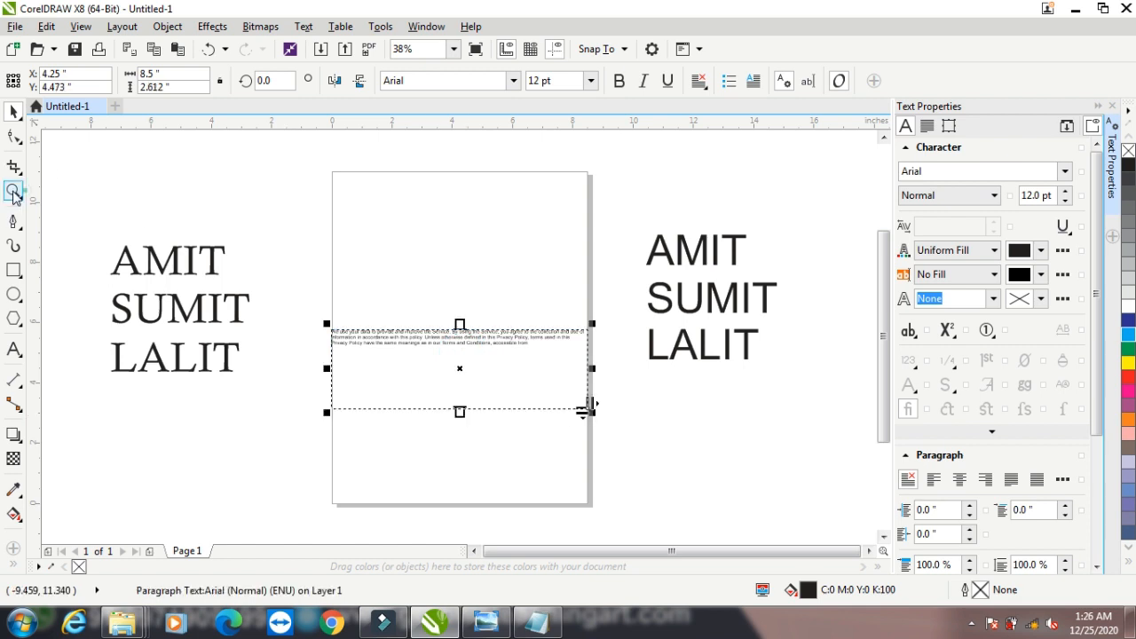
Step: Try Full Justify alignment on the pasted paragraph, and reset its alignment to None
click(14, 192)
drag(321, 323, 604, 419)
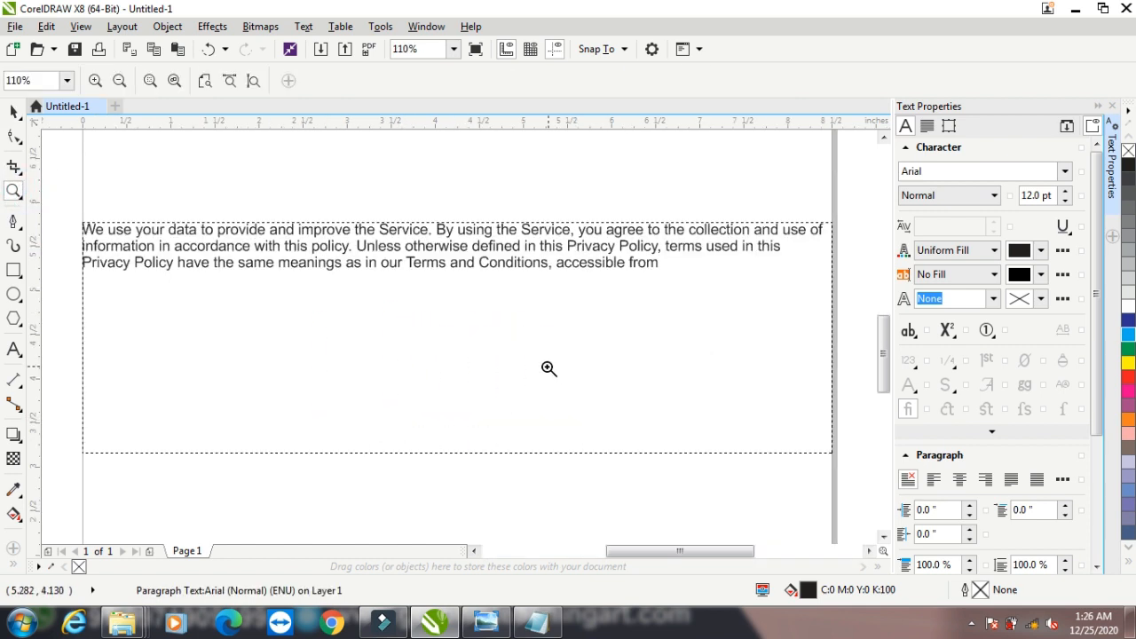
click(13, 113)
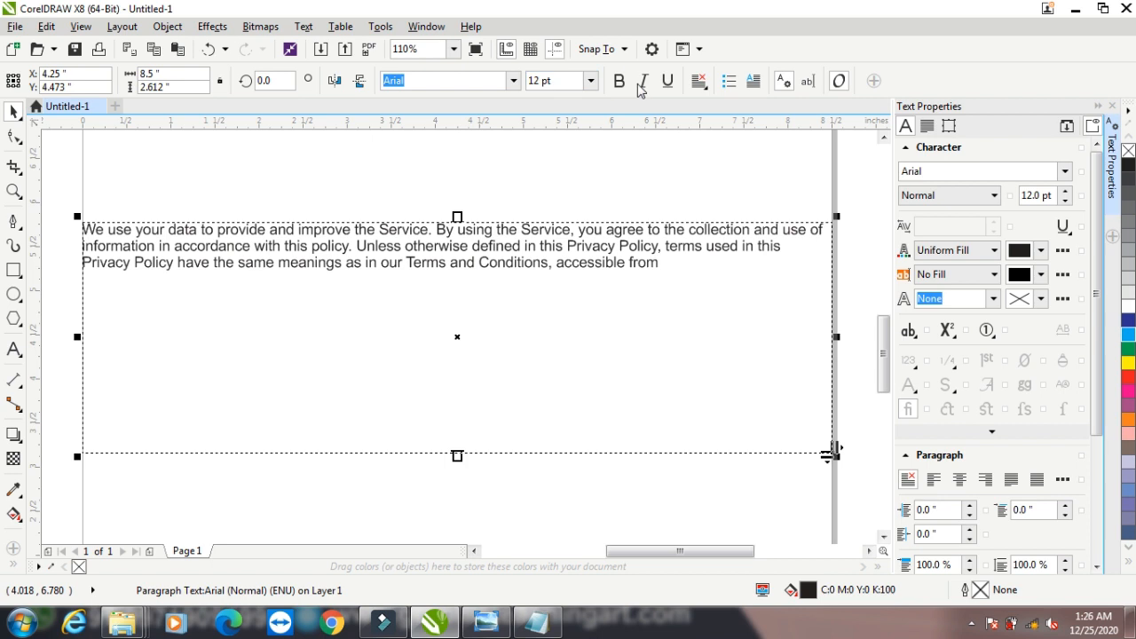
click(699, 81)
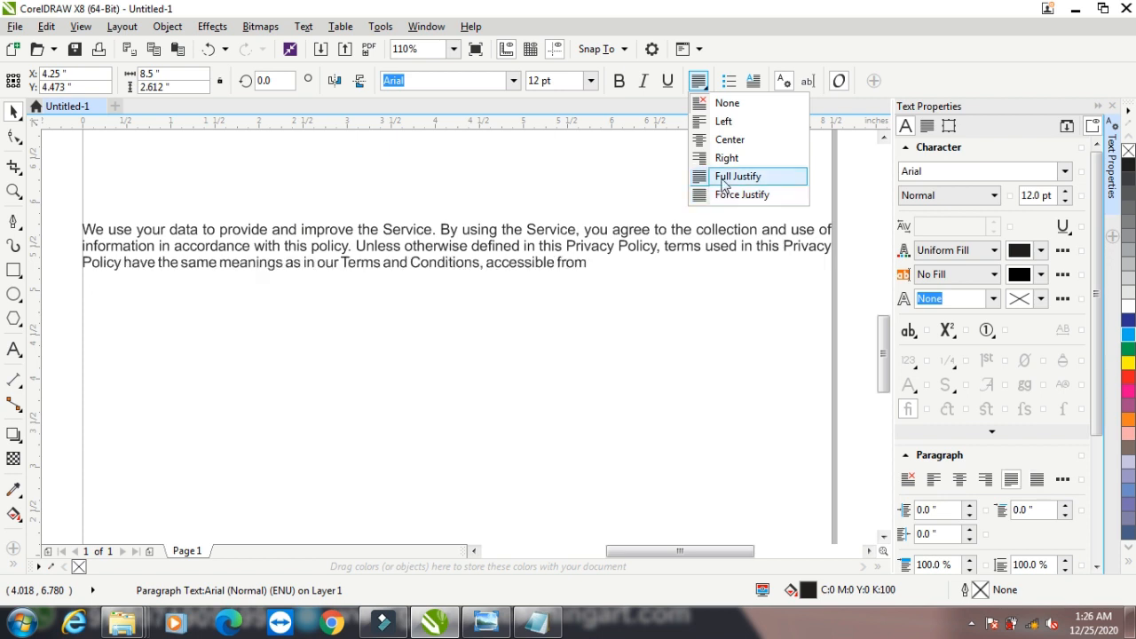
click(721, 177)
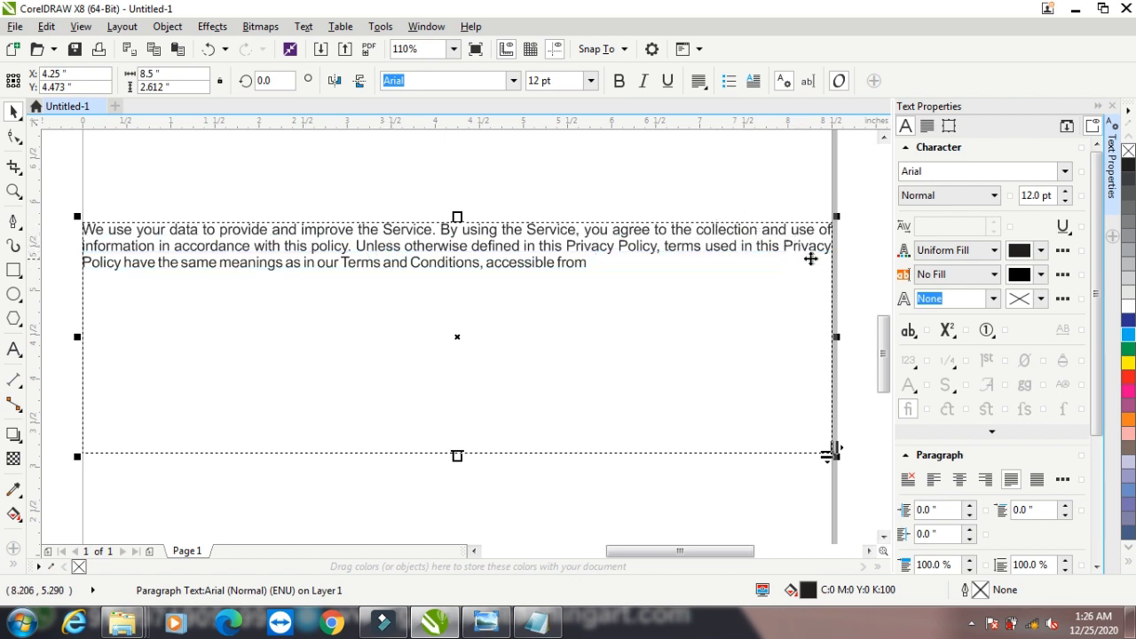
click(699, 81)
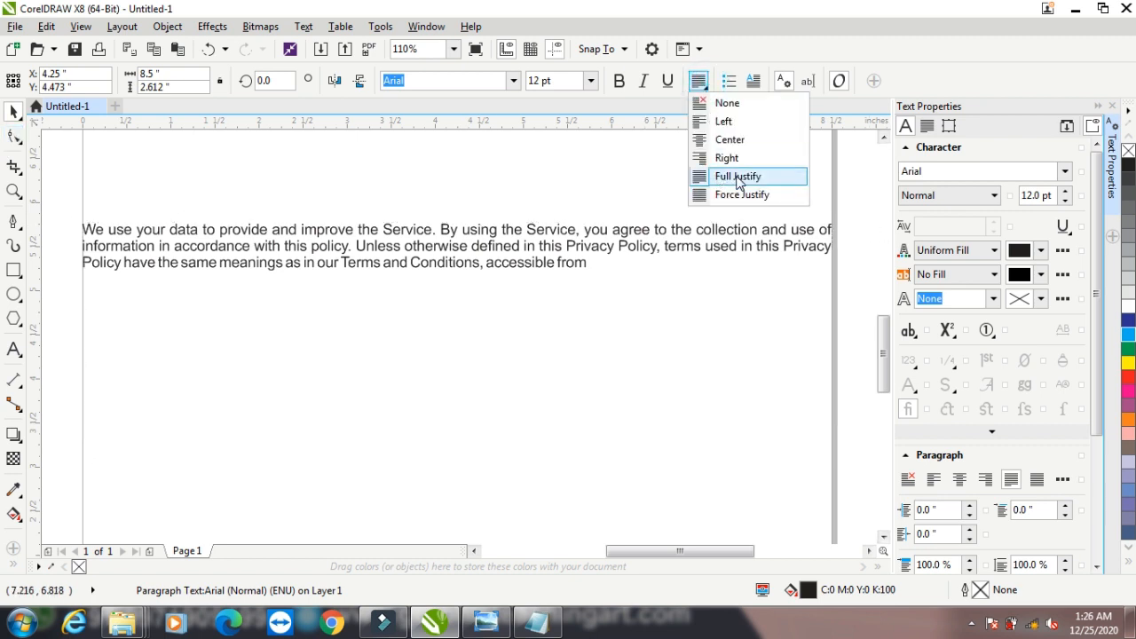
click(727, 103)
Step: Try a bulleted list and a drop cap in turn on the pasted paragraph, switching each off again
click(728, 81)
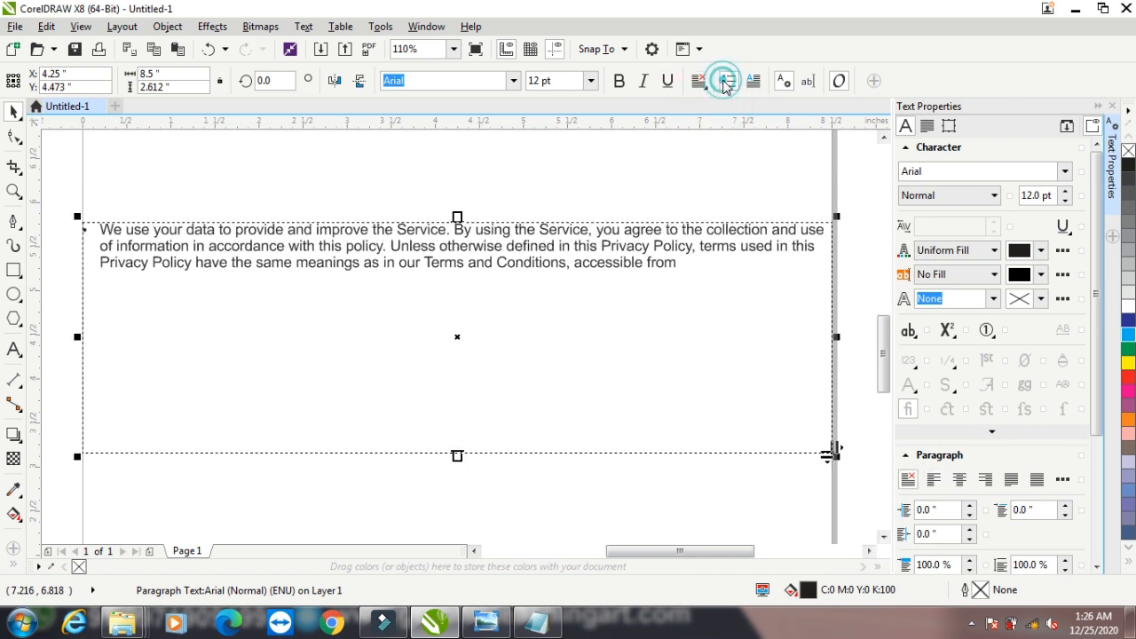
click(728, 81)
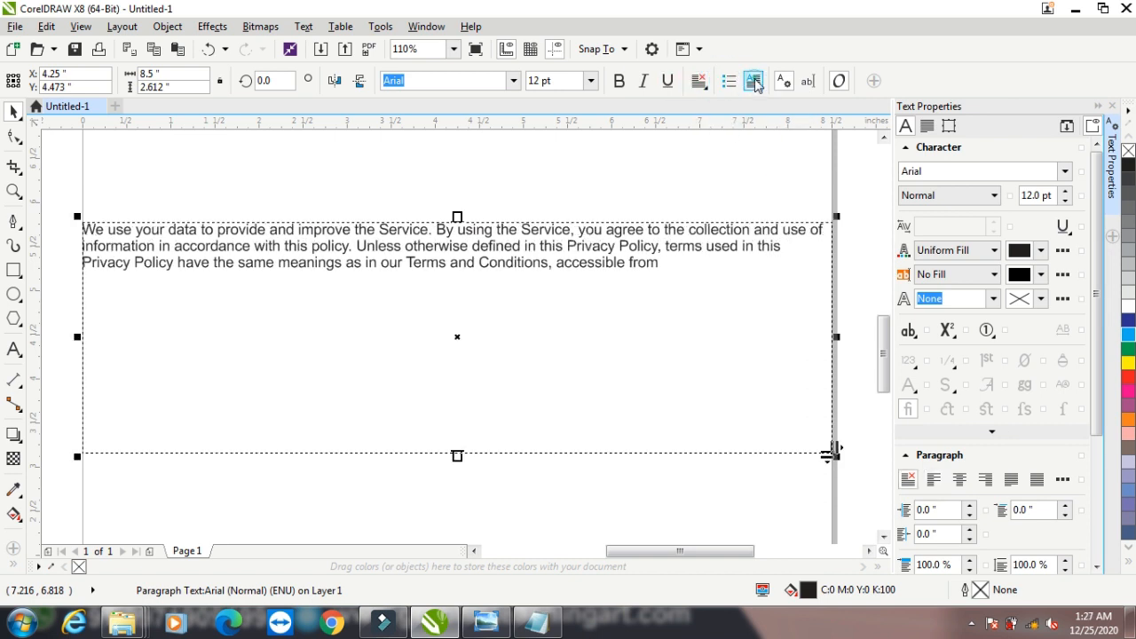
click(754, 81)
click(754, 81)
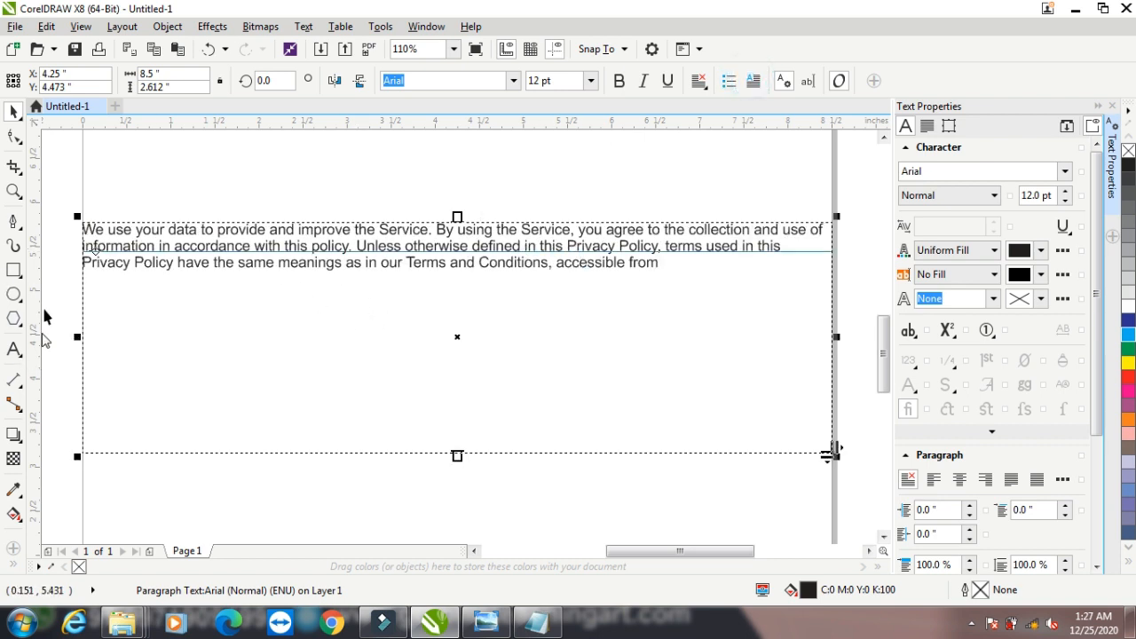
Step: Paste the copied paragraph two more times at the end of the paragraph text, and try a drop cap, switching it off again
click(13, 349)
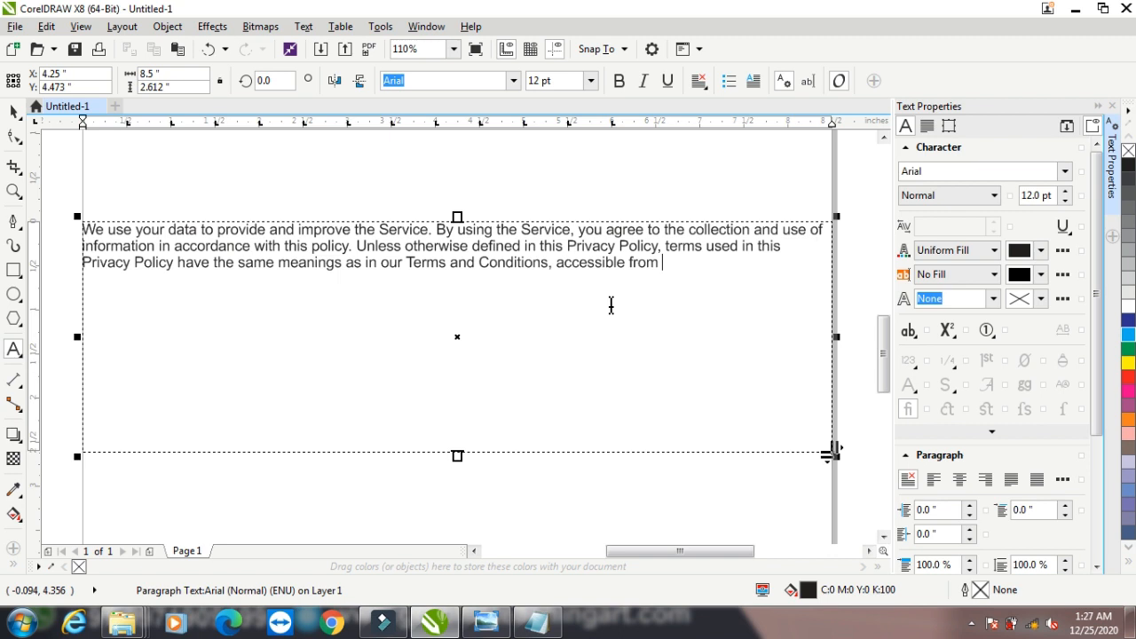
key(ctrl+v)
key(ctrl+v)
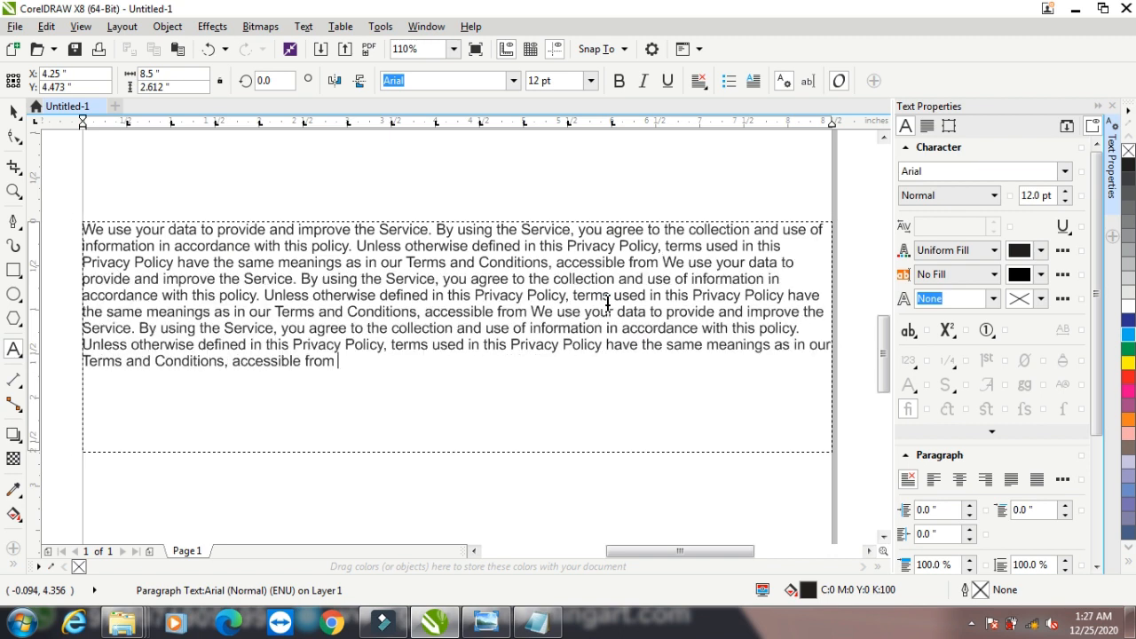
click(755, 81)
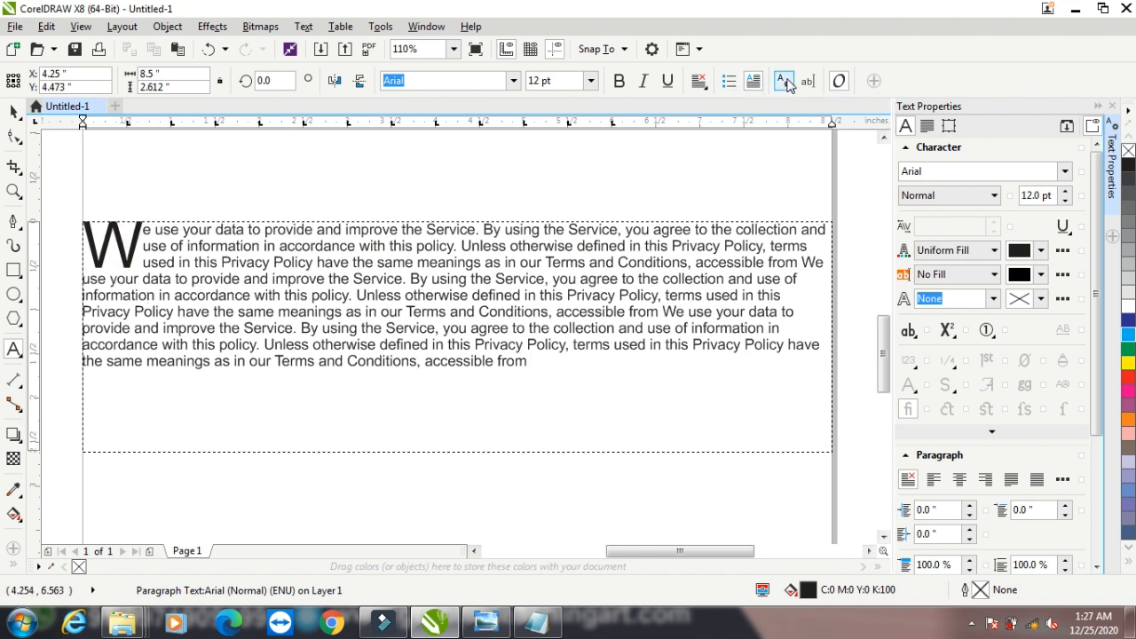
click(754, 81)
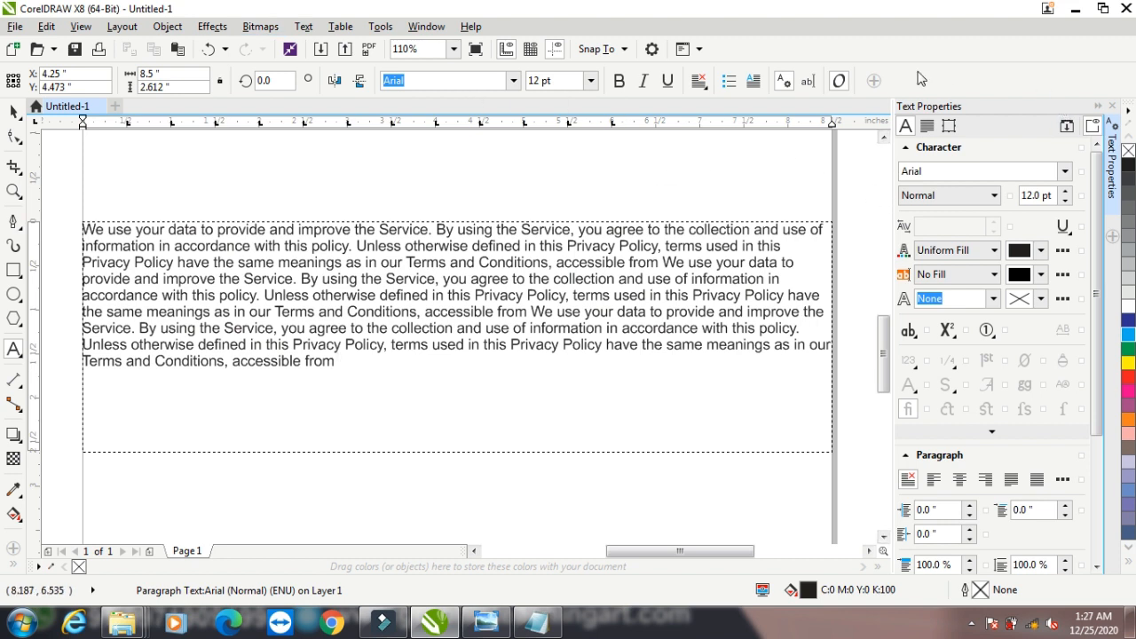
Step: Fill the paragraph text frame's background with red, C0 M100 Y100 K0
click(302, 27)
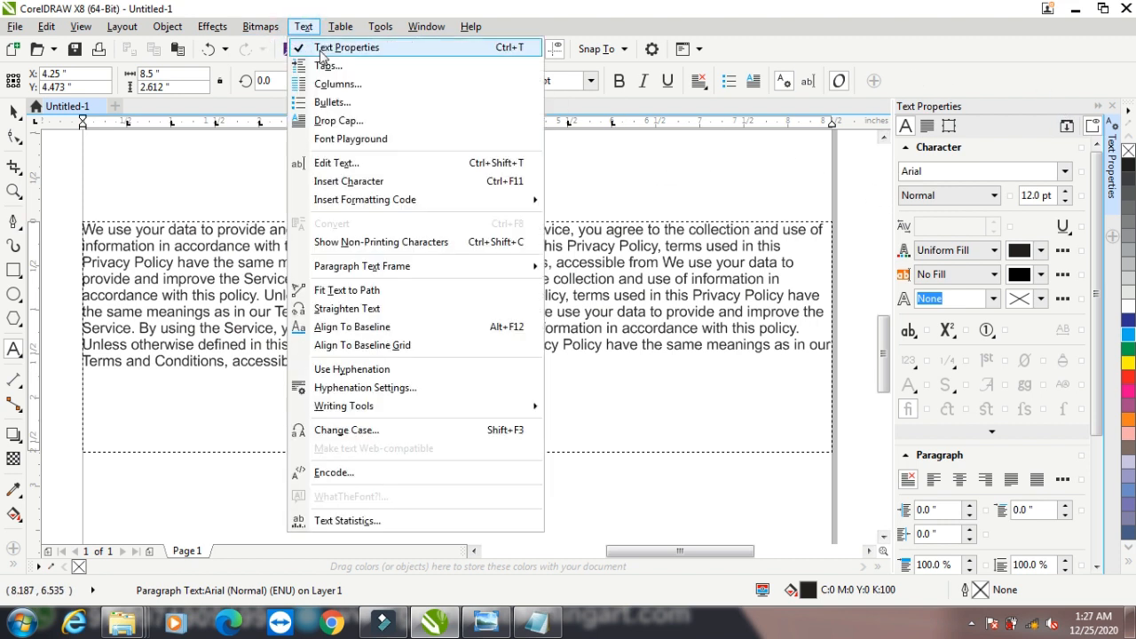
click(323, 49)
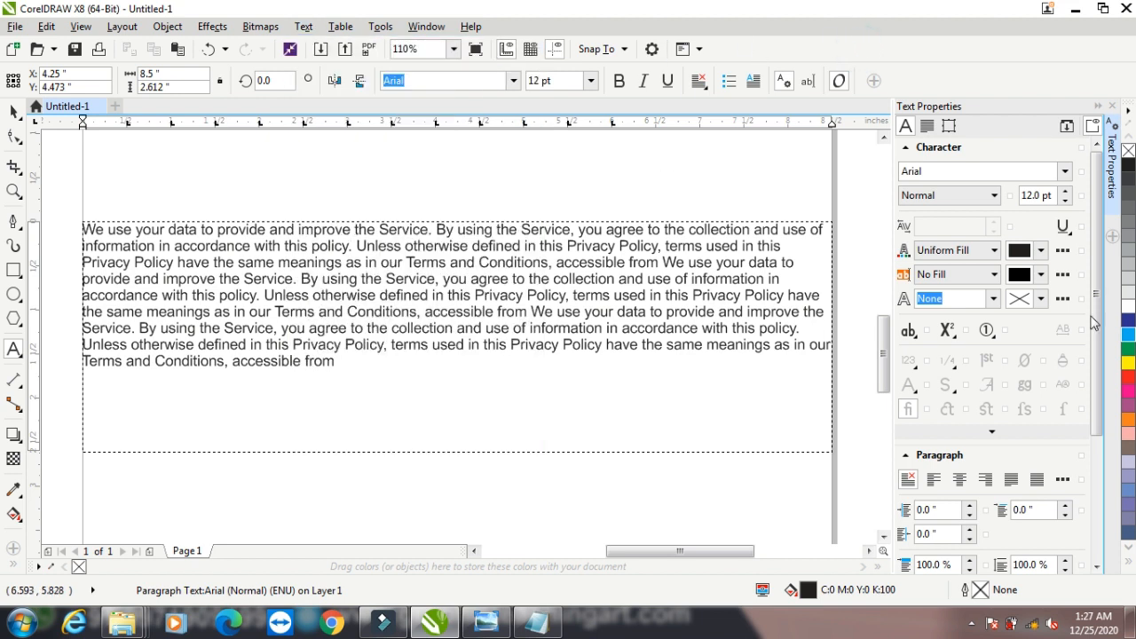
click(928, 129)
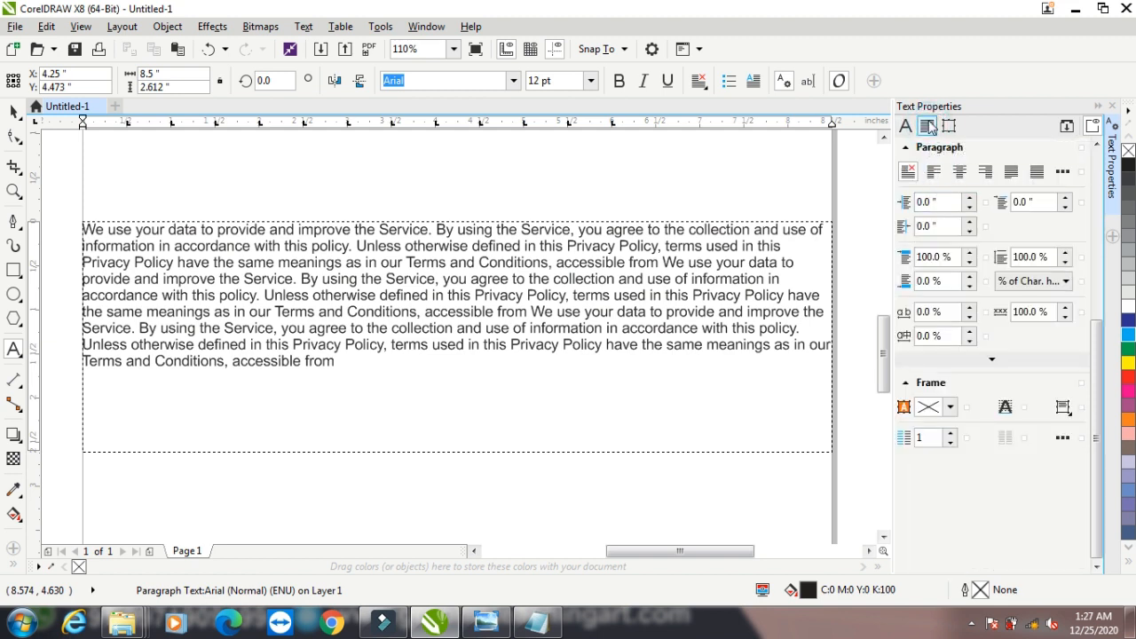
click(949, 127)
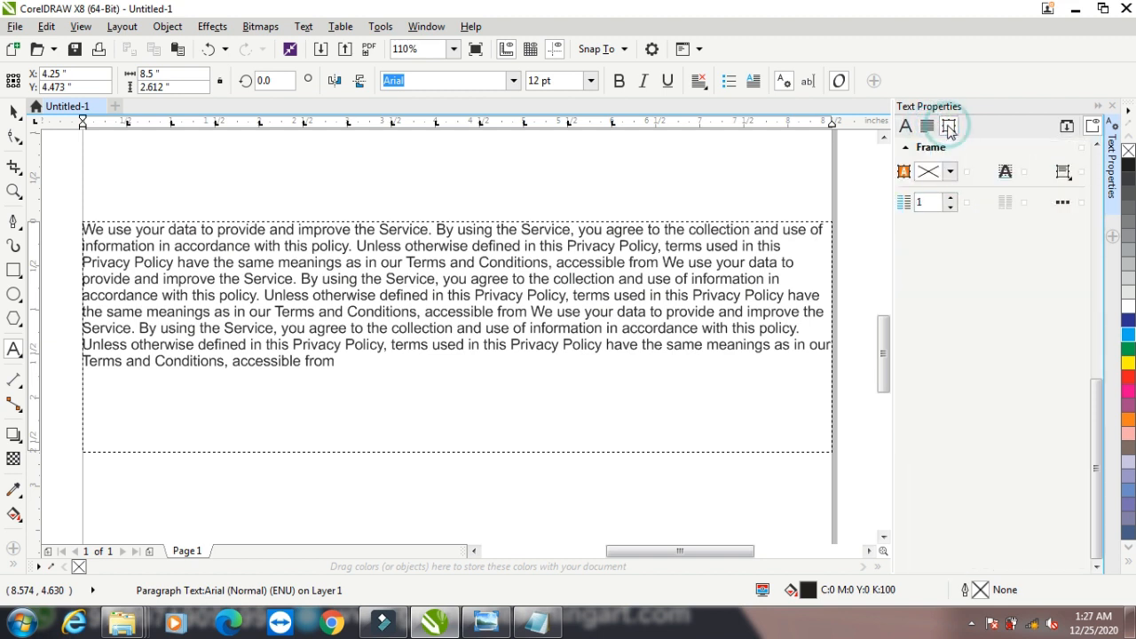
click(951, 172)
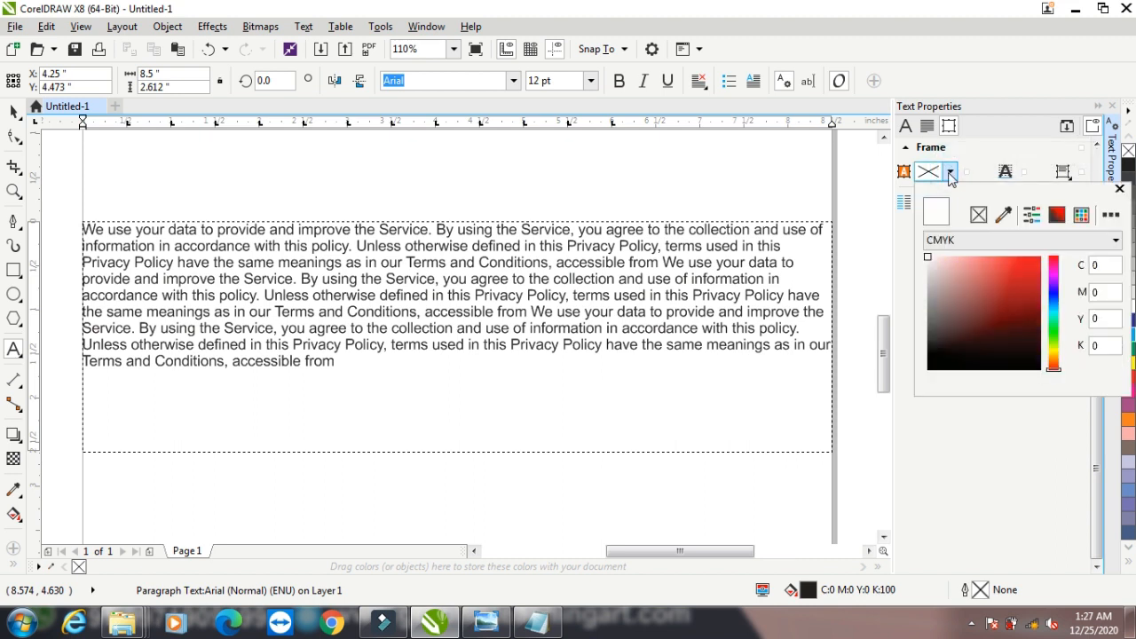
click(1030, 262)
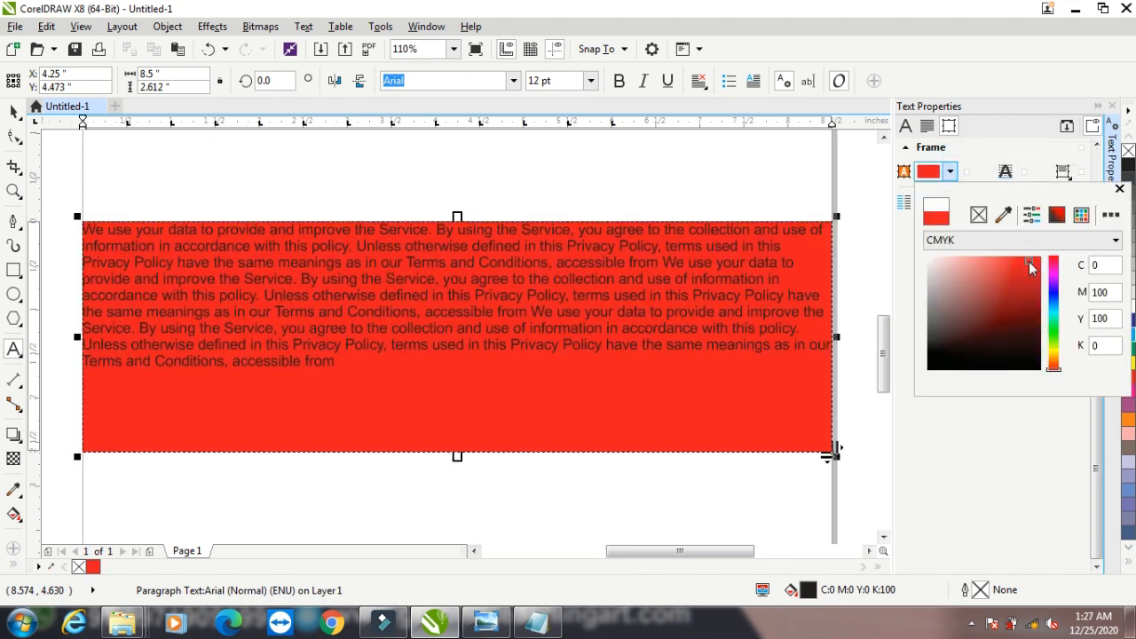
click(1014, 149)
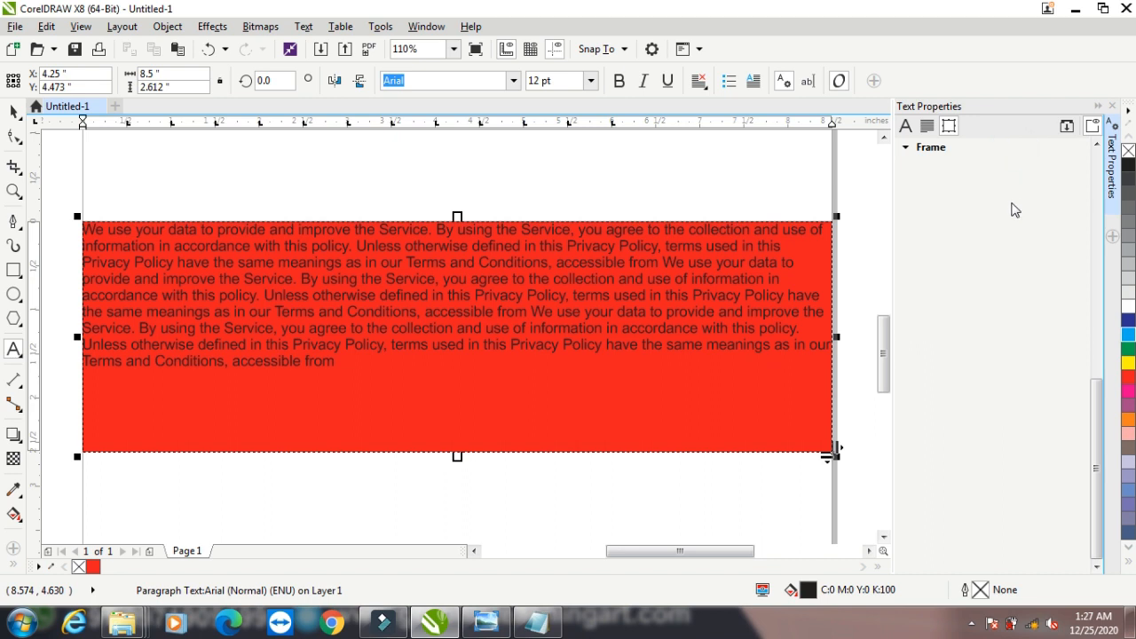
Step: Split the red text frame into 3 columns
click(949, 128)
click(908, 148)
click(950, 199)
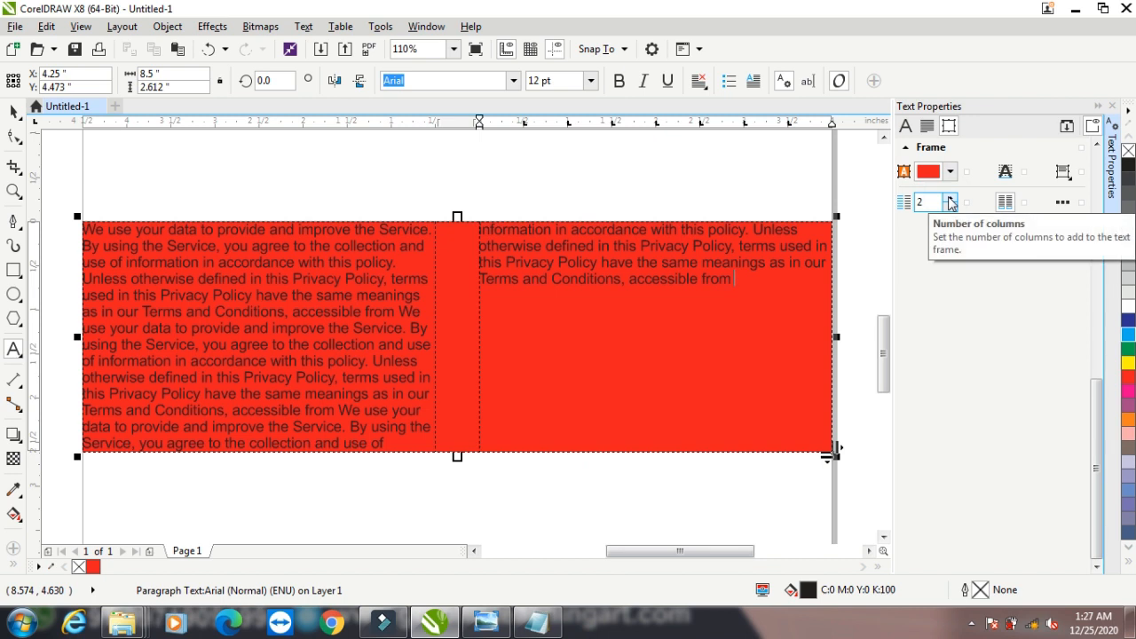
click(950, 199)
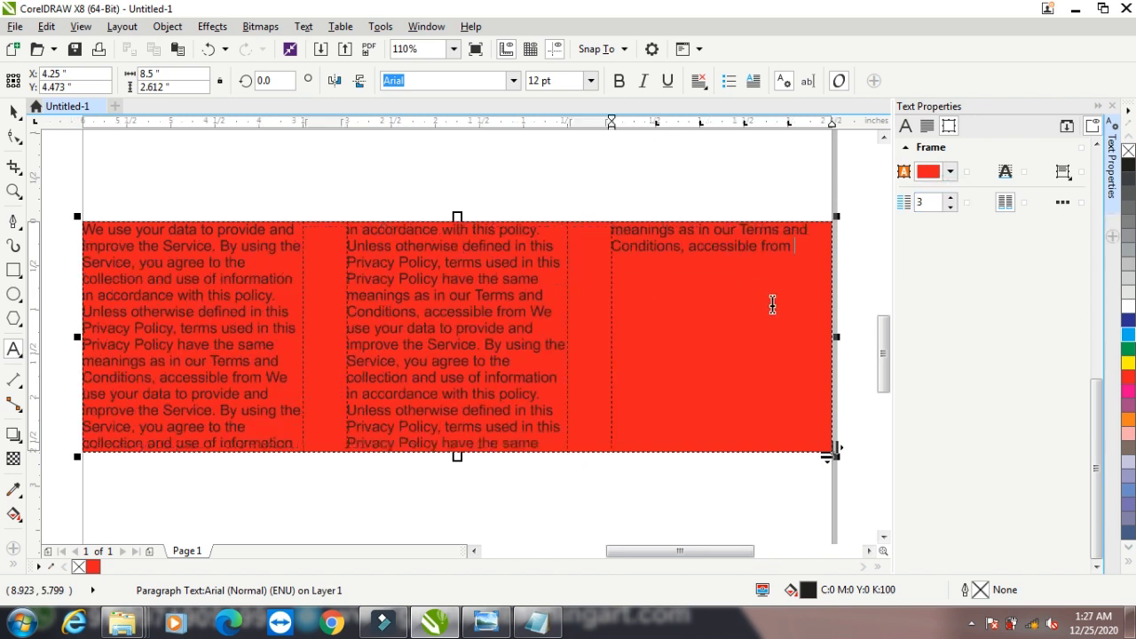
Step: Preview Full Vertical Alignment for the three-column text frame, and set it back to Top Vertical Alignment
click(1063, 203)
click(1024, 174)
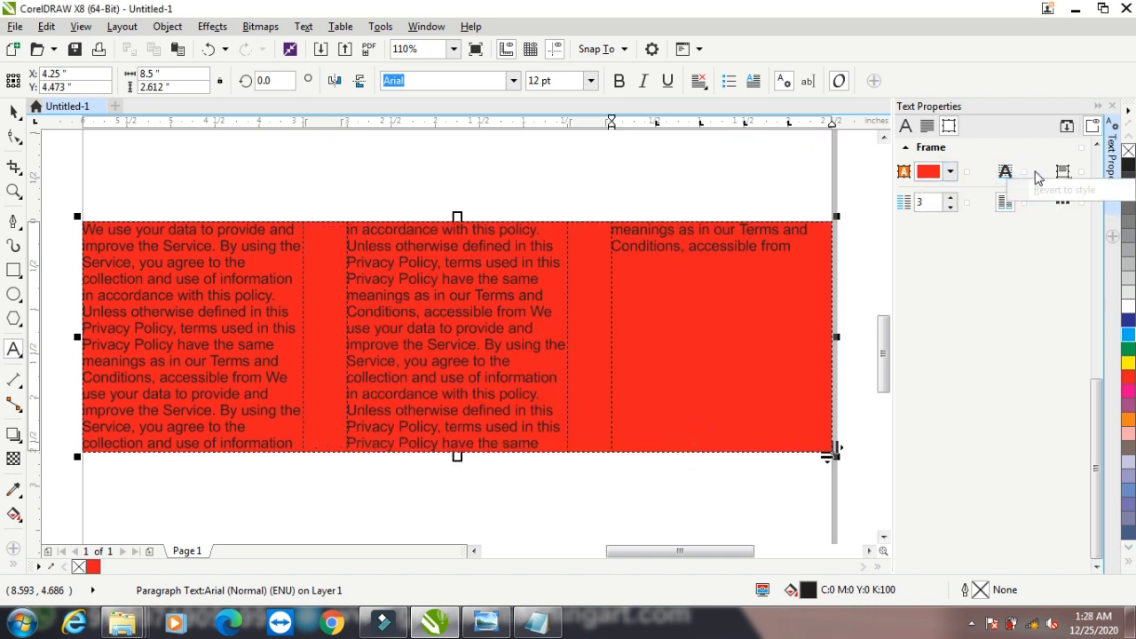
click(1073, 174)
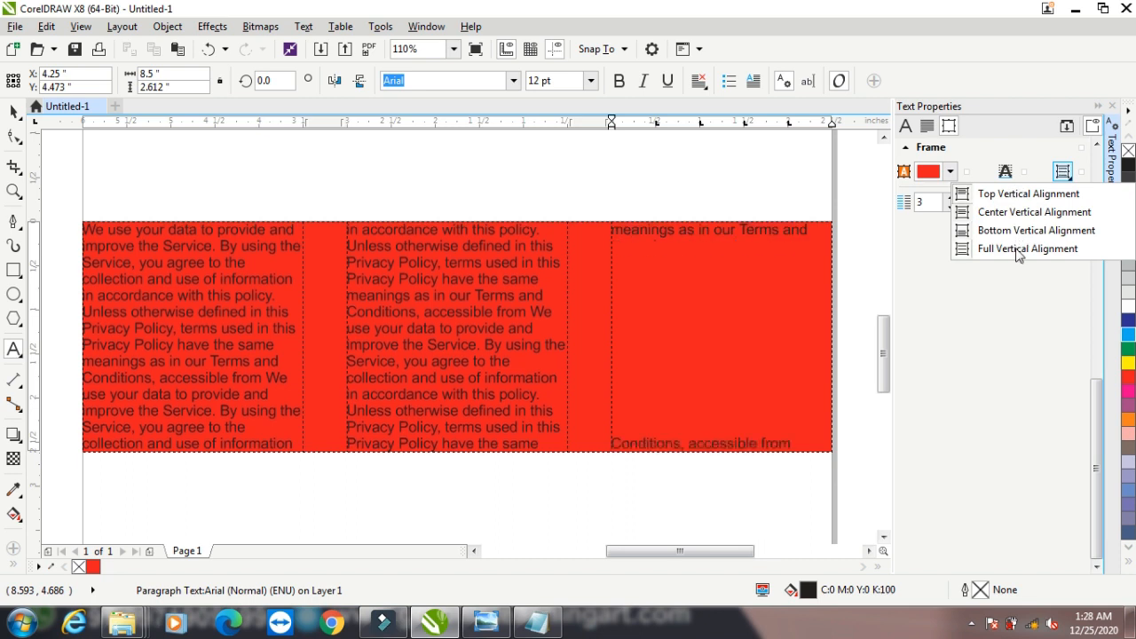
click(1018, 196)
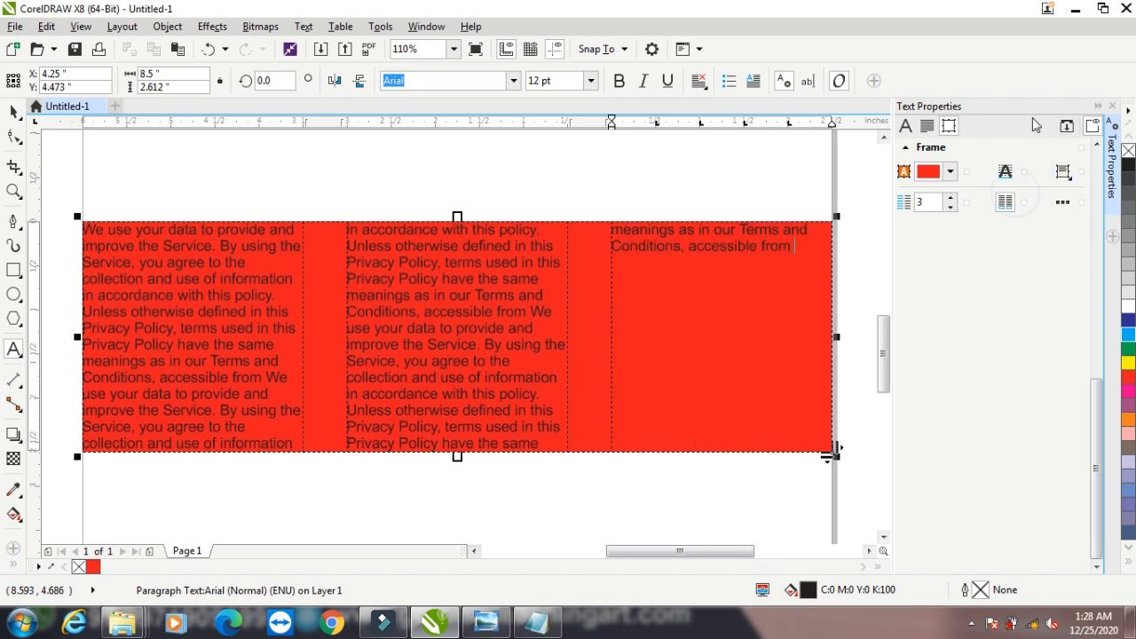
Step: Try center, right and left alignment on the three-column text, and set its horizontal alignment to Full Justify
click(930, 127)
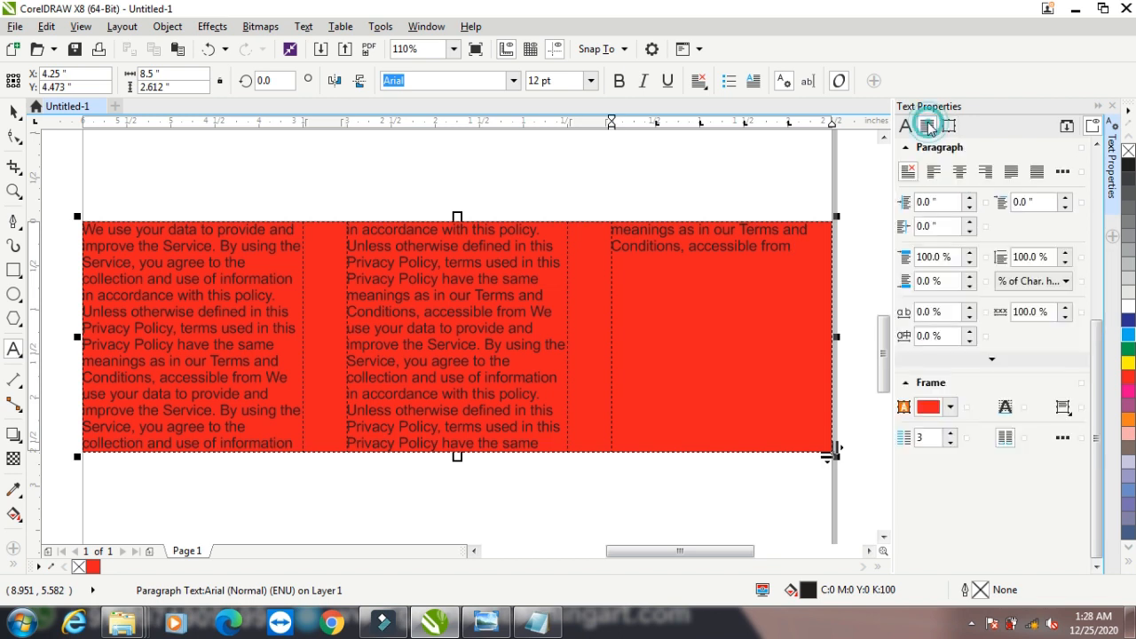
click(960, 173)
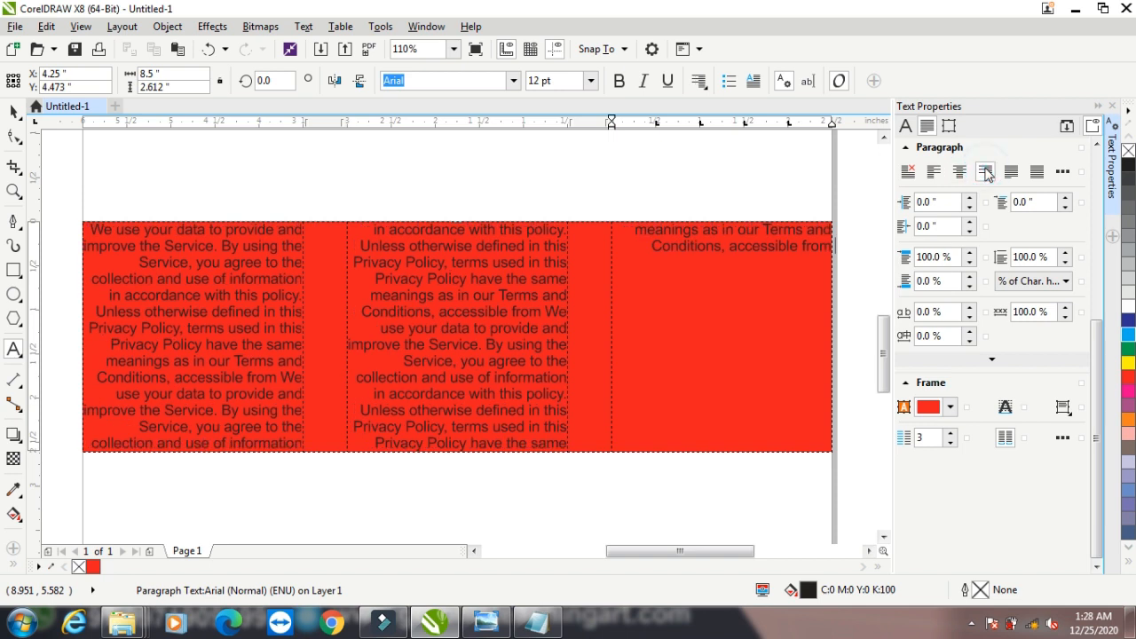
click(933, 173)
click(1012, 173)
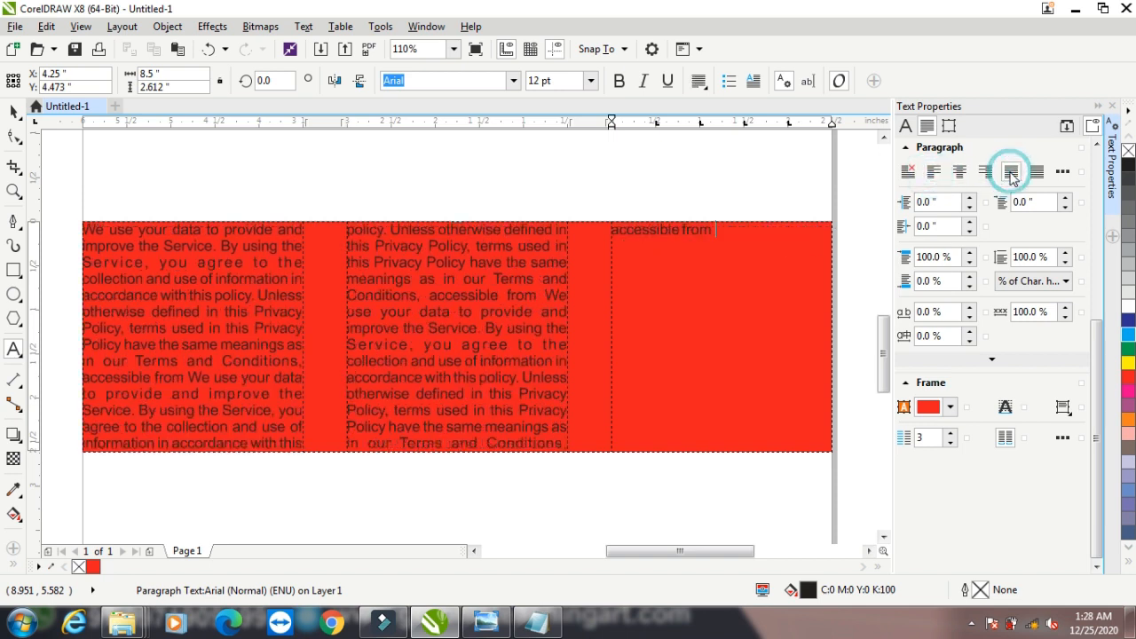
click(933, 173)
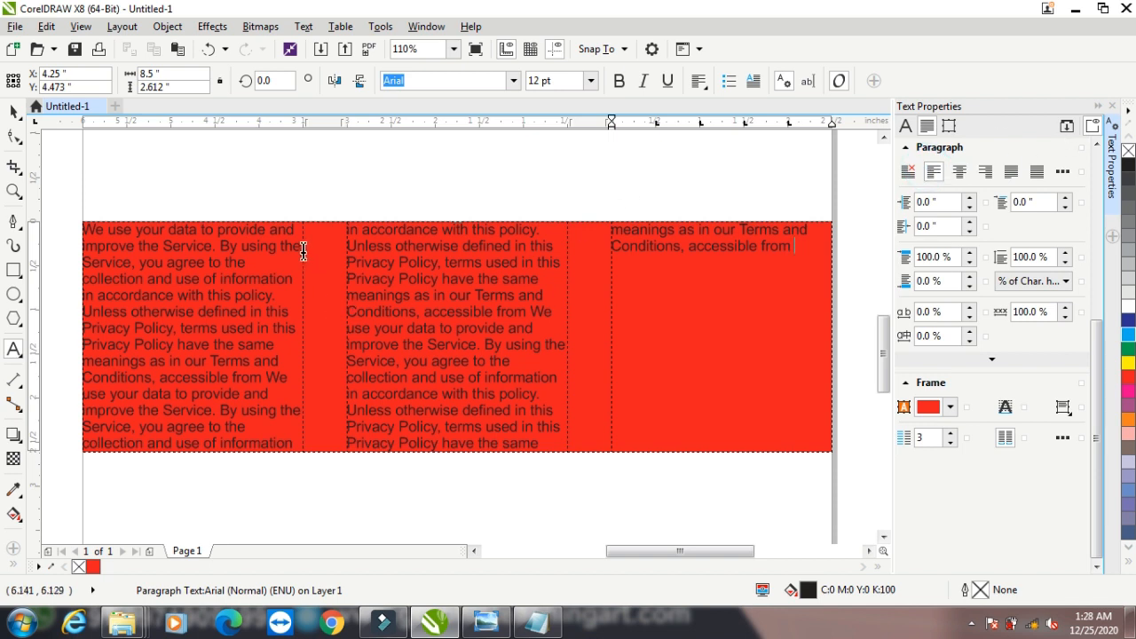
click(1012, 173)
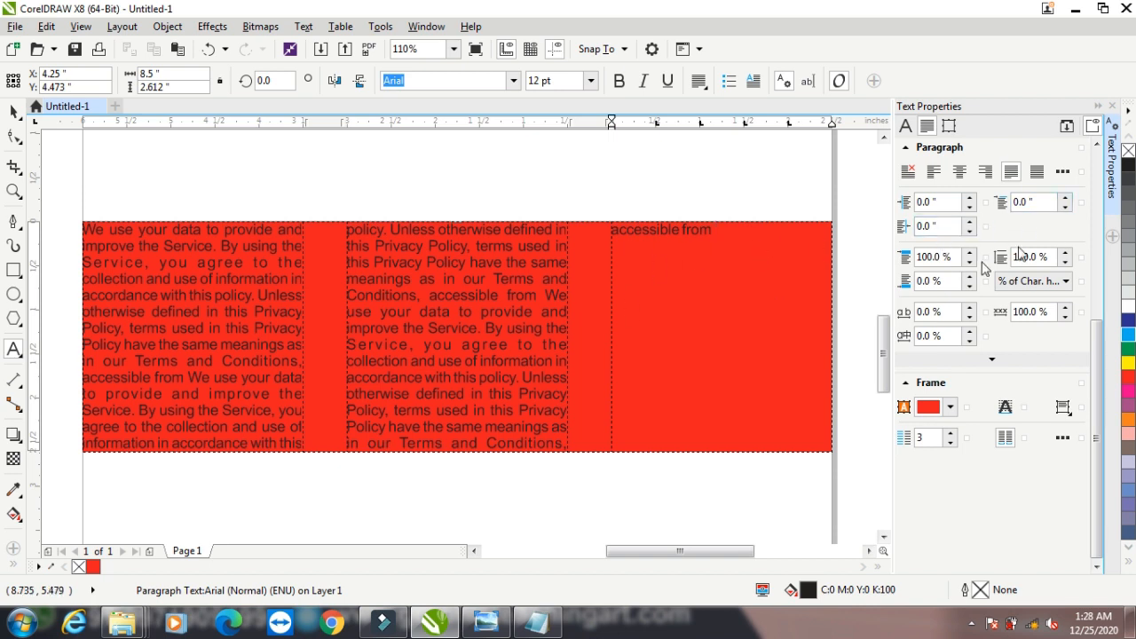
click(941, 202)
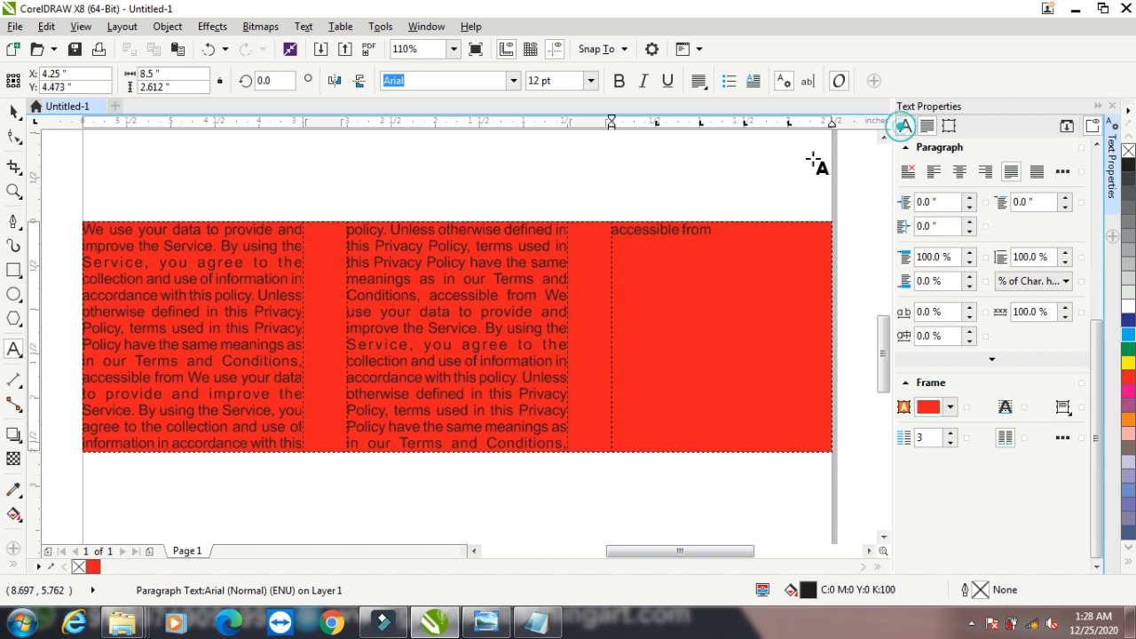
Step: Try the fonts Arial Unicode MS and Bauhaus 93 and a 16 pt size at the text cursor, without selecting any text
click(906, 126)
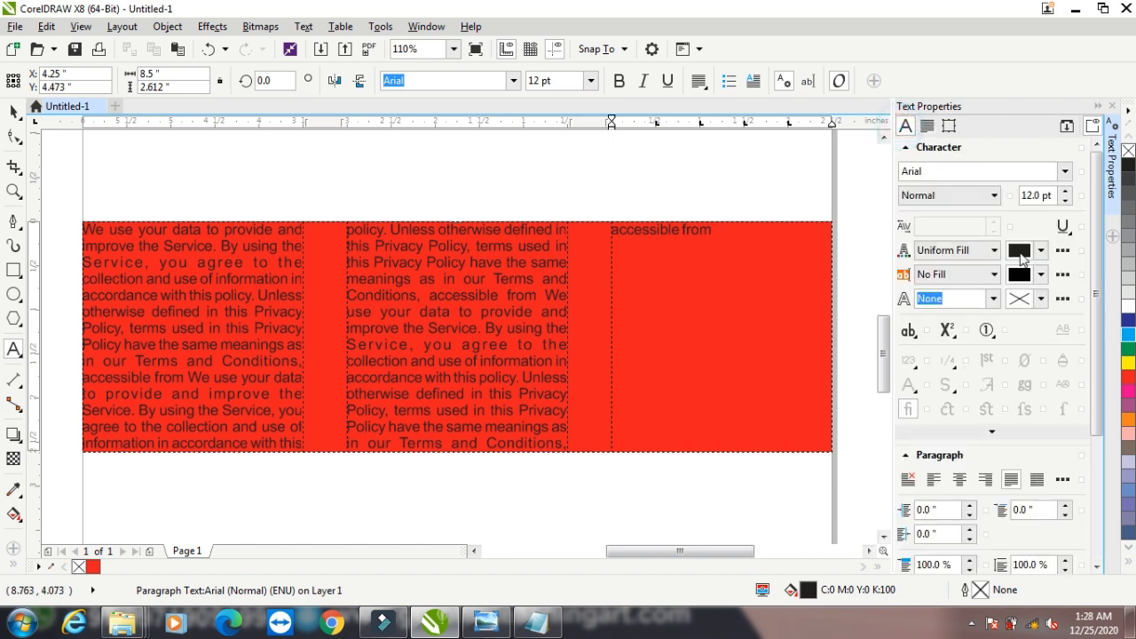
click(1066, 171)
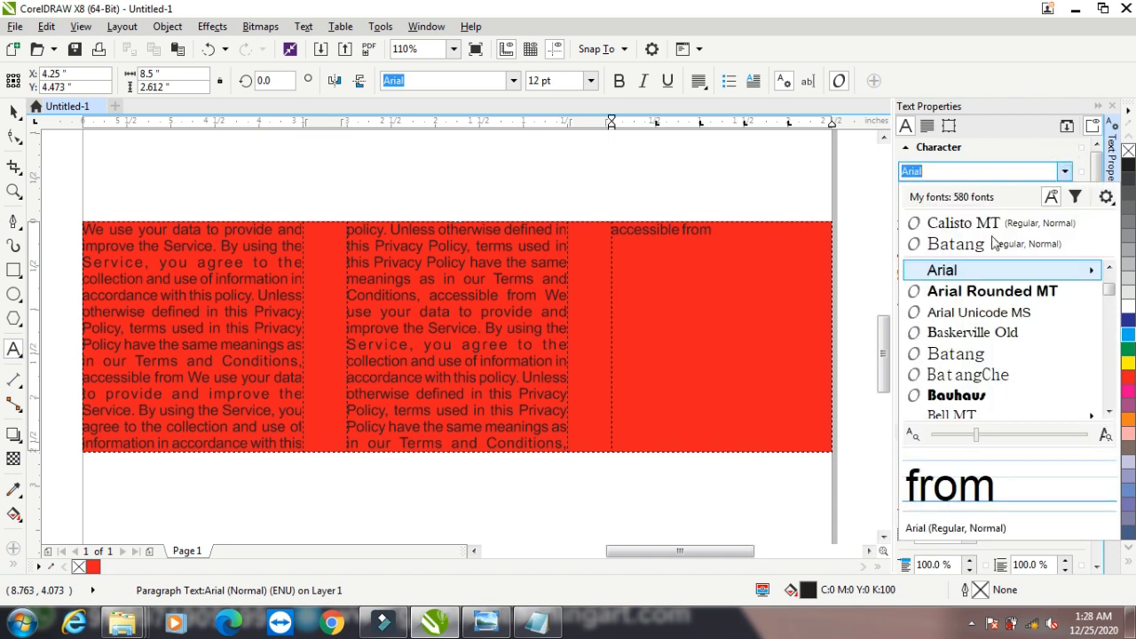
click(951, 316)
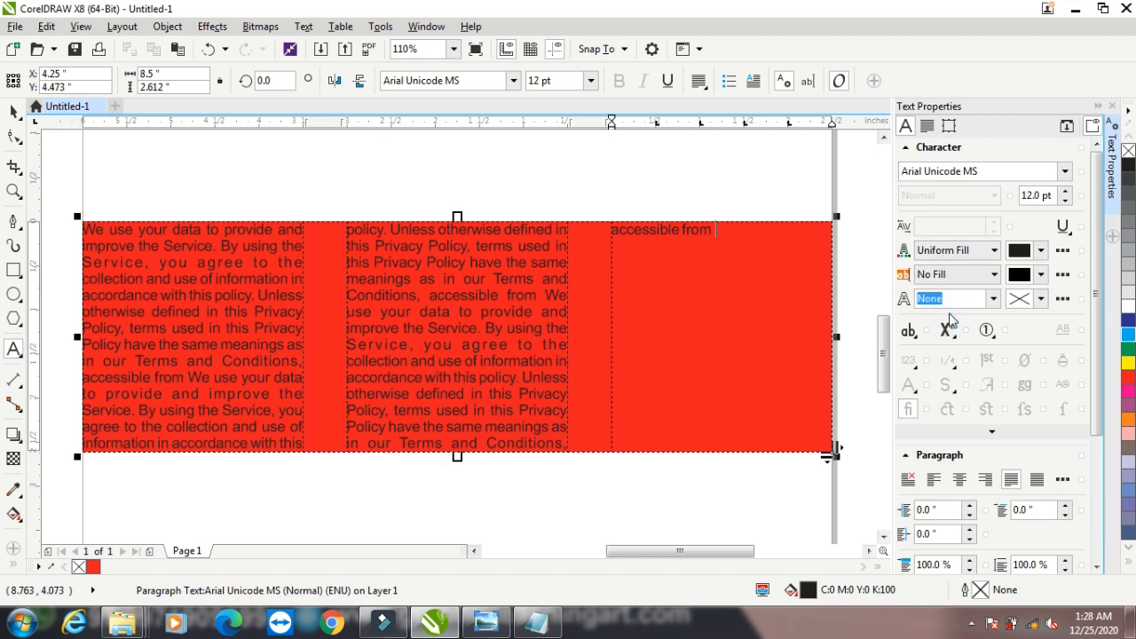
click(1064, 171)
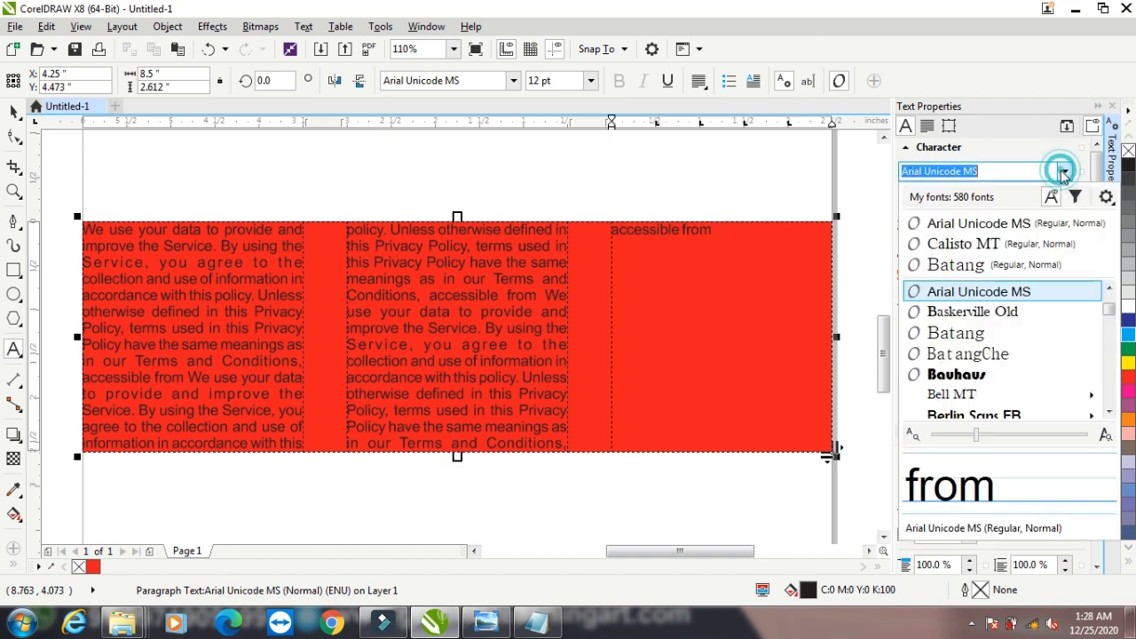
click(986, 378)
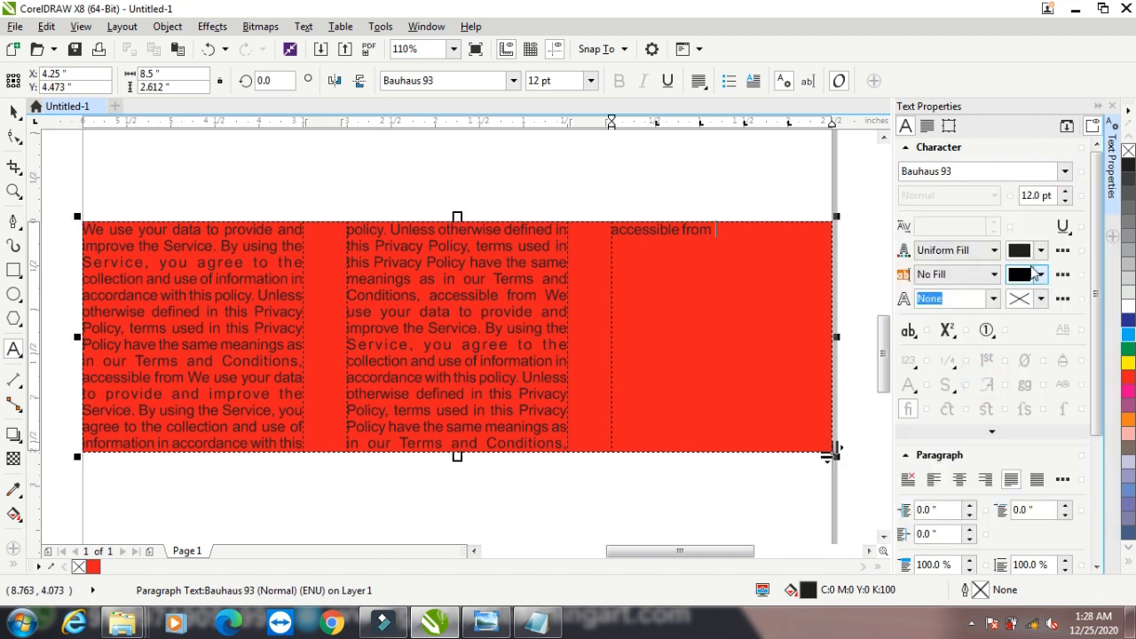
click(1066, 192)
click(1066, 193)
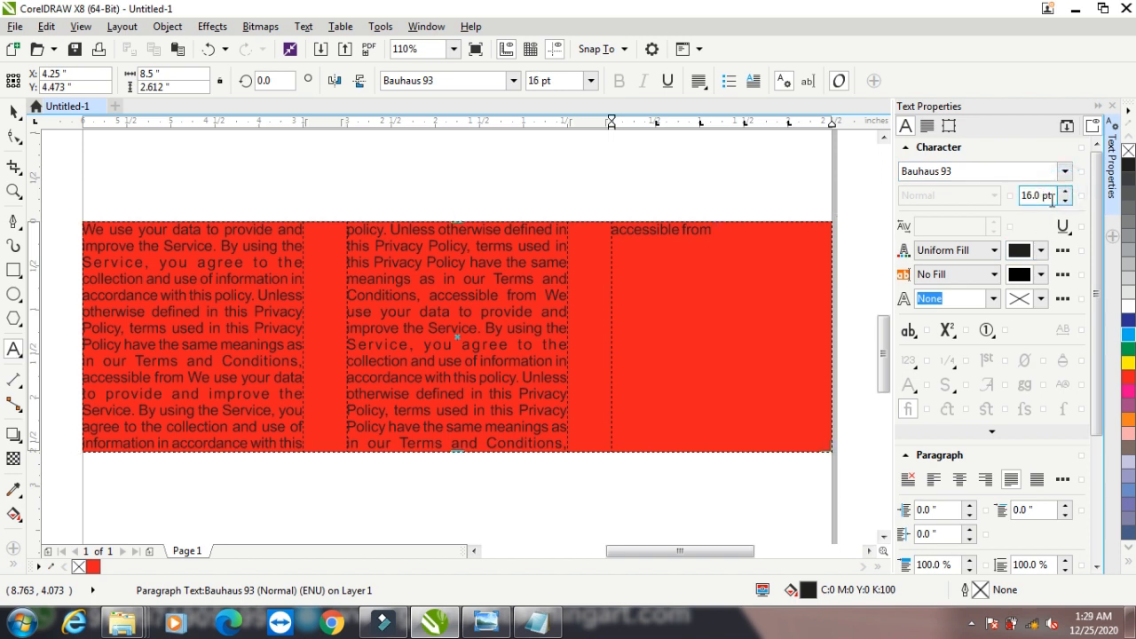
Step: Select all the text in the three-column frame, try a 15 pt font size, and set the size to 11 pt
drag(725, 233, 83, 212)
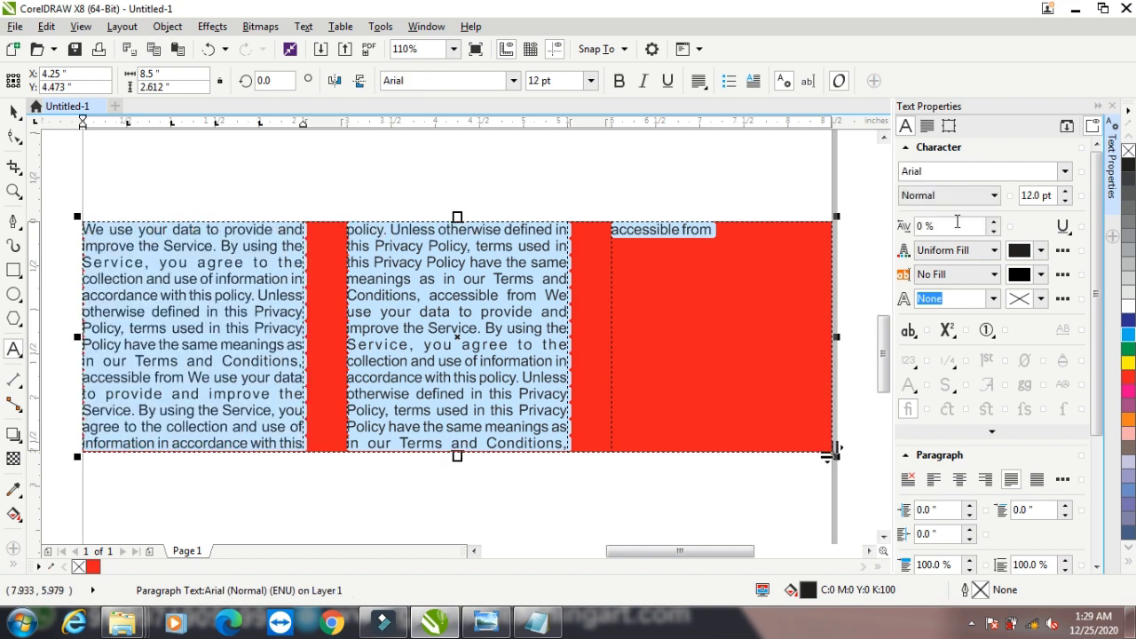
click(1066, 192)
click(1064, 190)
click(1064, 191)
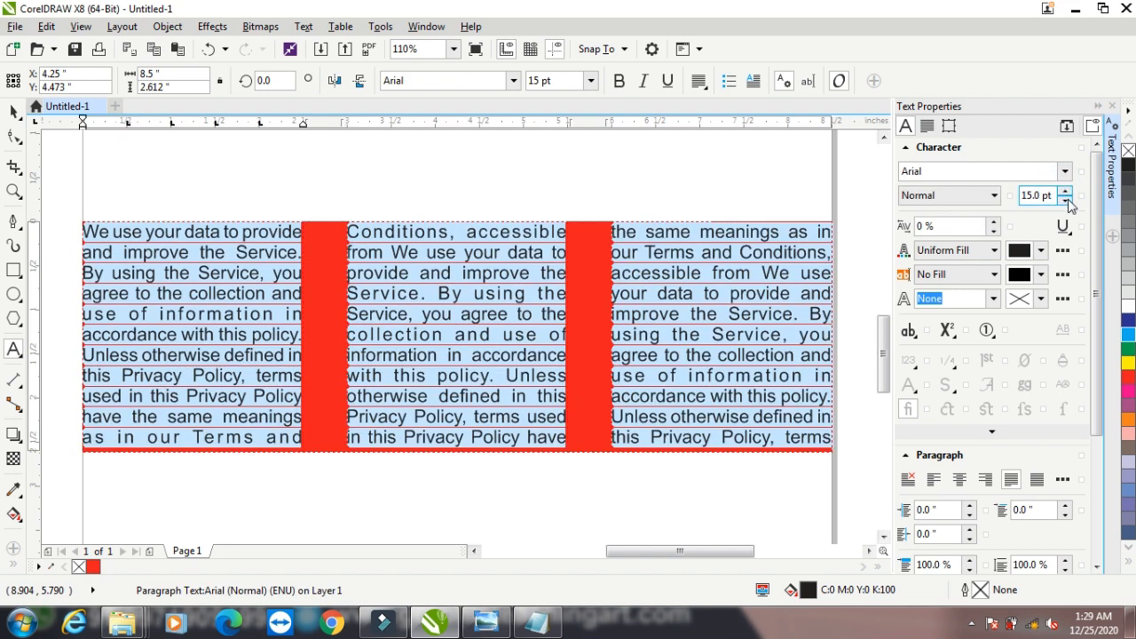
click(1066, 200)
click(1065, 201)
click(1065, 201)
click(1065, 201)
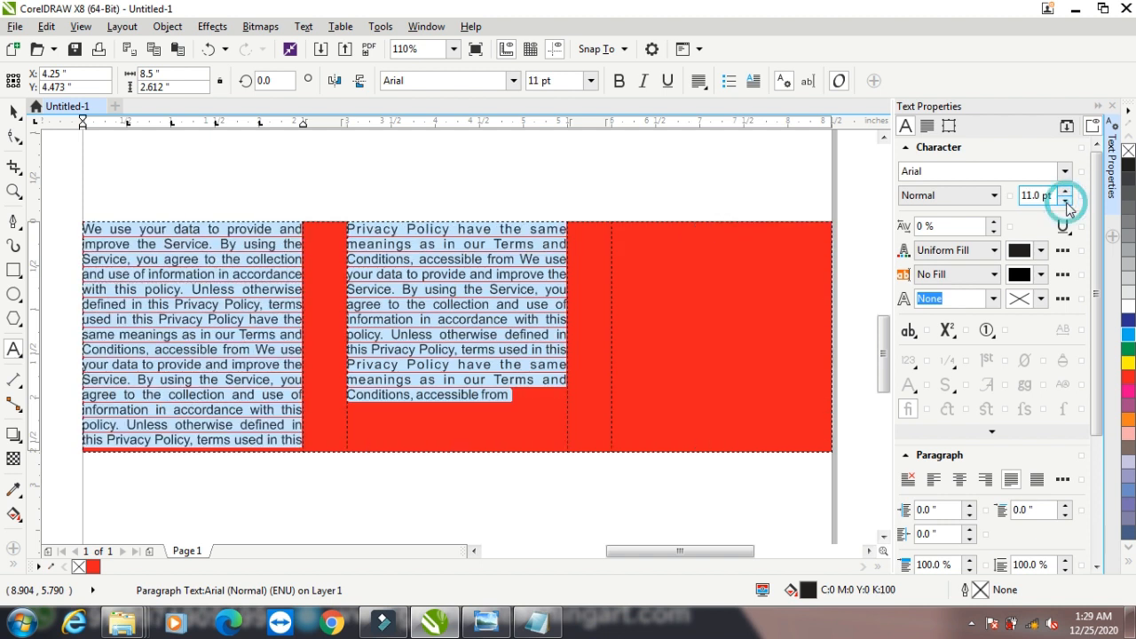
Step: Try the Bold style on the selected text, and set its style back to Normal
click(970, 197)
click(919, 245)
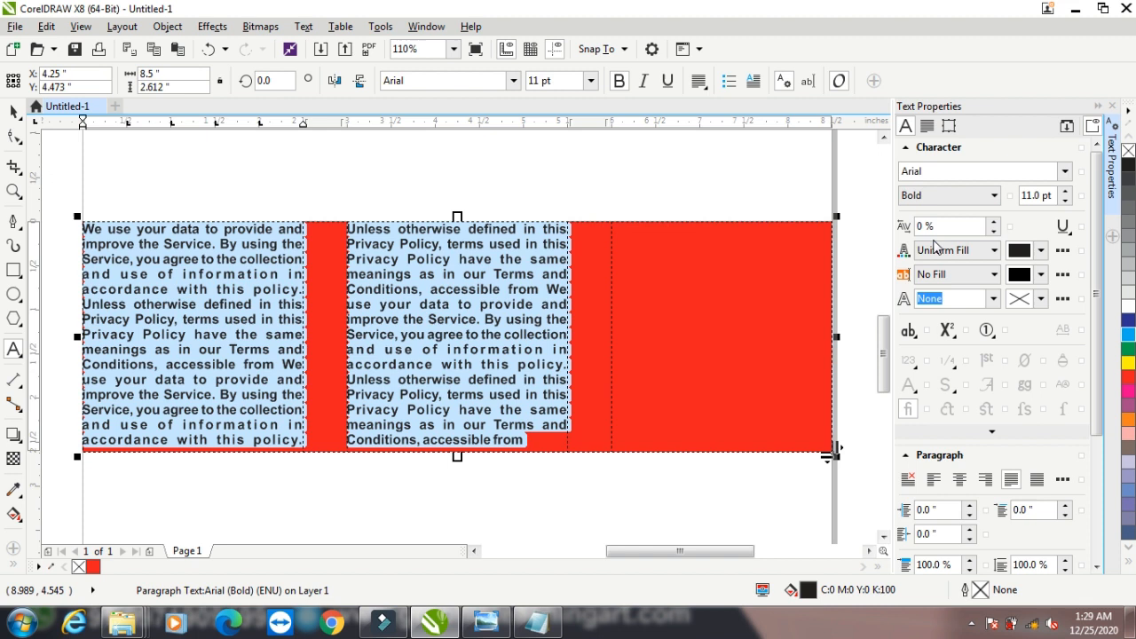
click(963, 191)
click(994, 213)
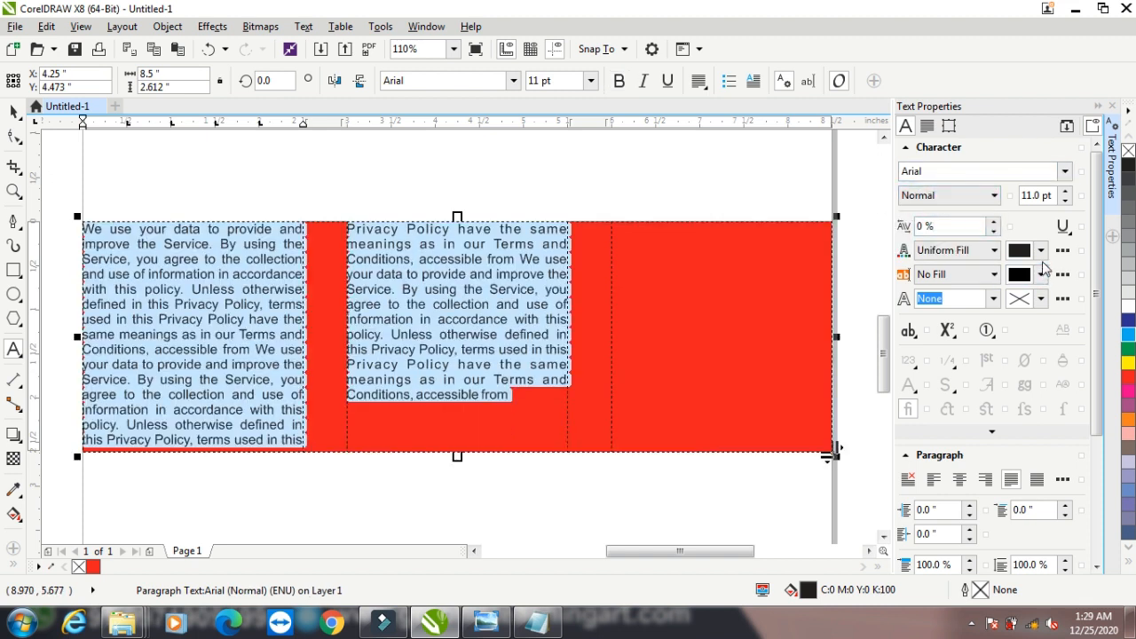
Step: Try a crimson uniform fill on the selected text, and set its fill color to white, C0 M0 Y0 K0
click(1041, 251)
click(1032, 358)
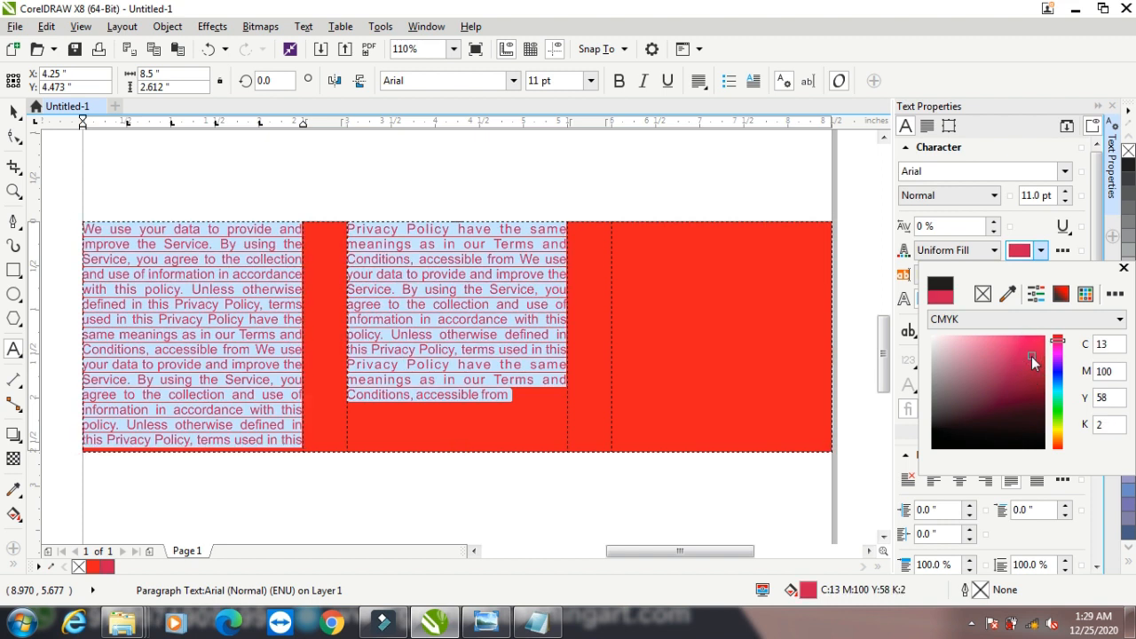
drag(948, 354, 931, 335)
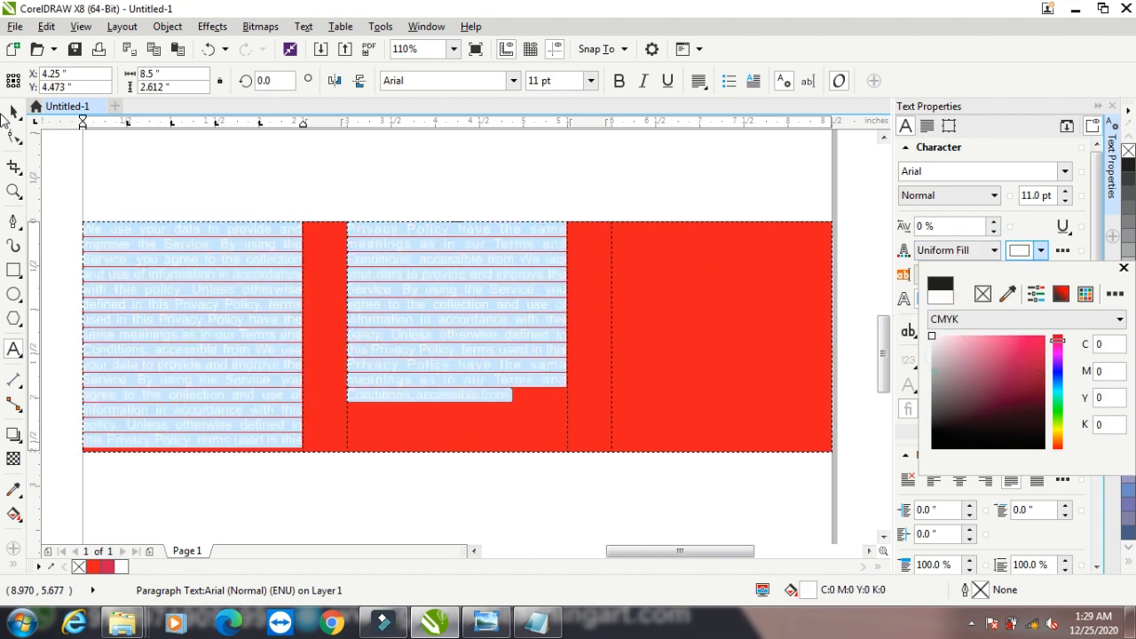
Step: Select the three-column text frame as an object and give its text a blue background fill, C100 M82 Y11 K2
click(20, 110)
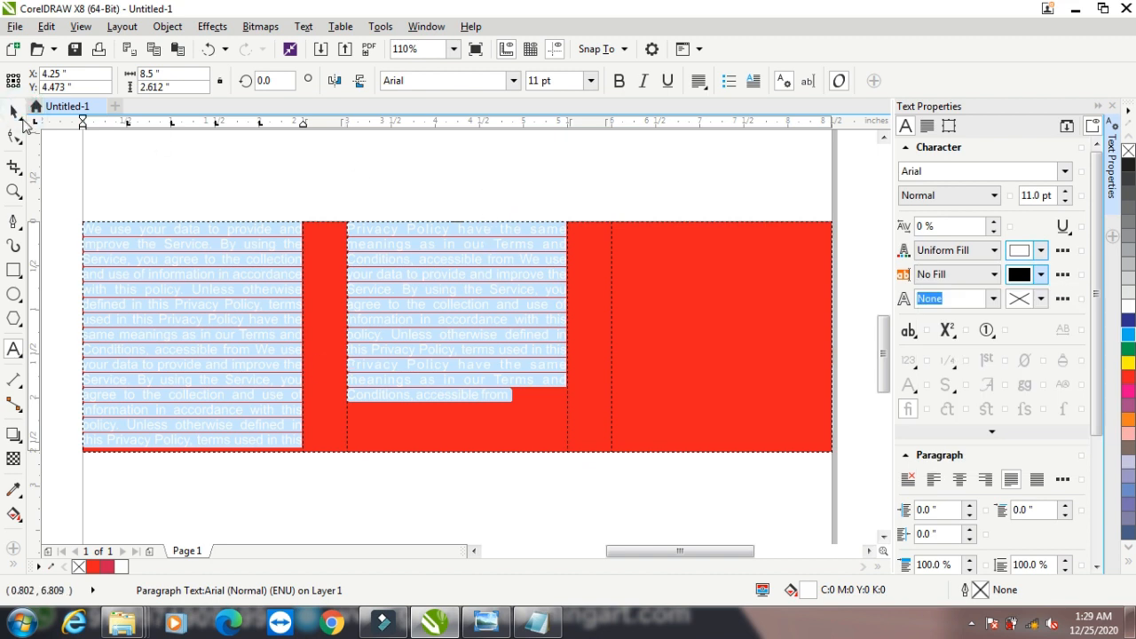
click(21, 119)
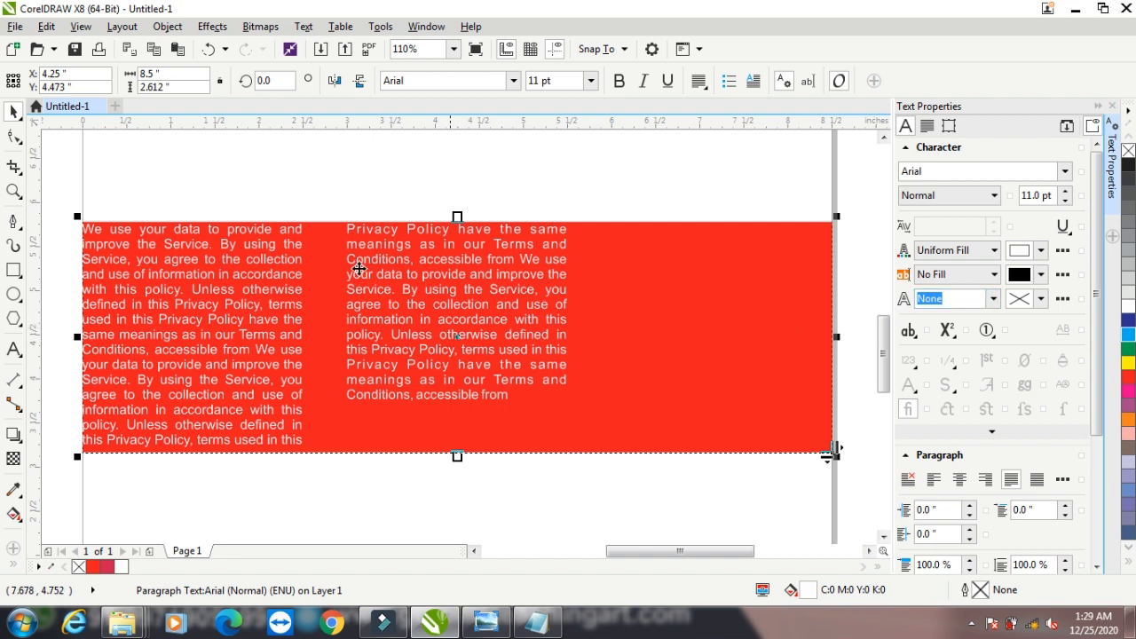
click(637, 264)
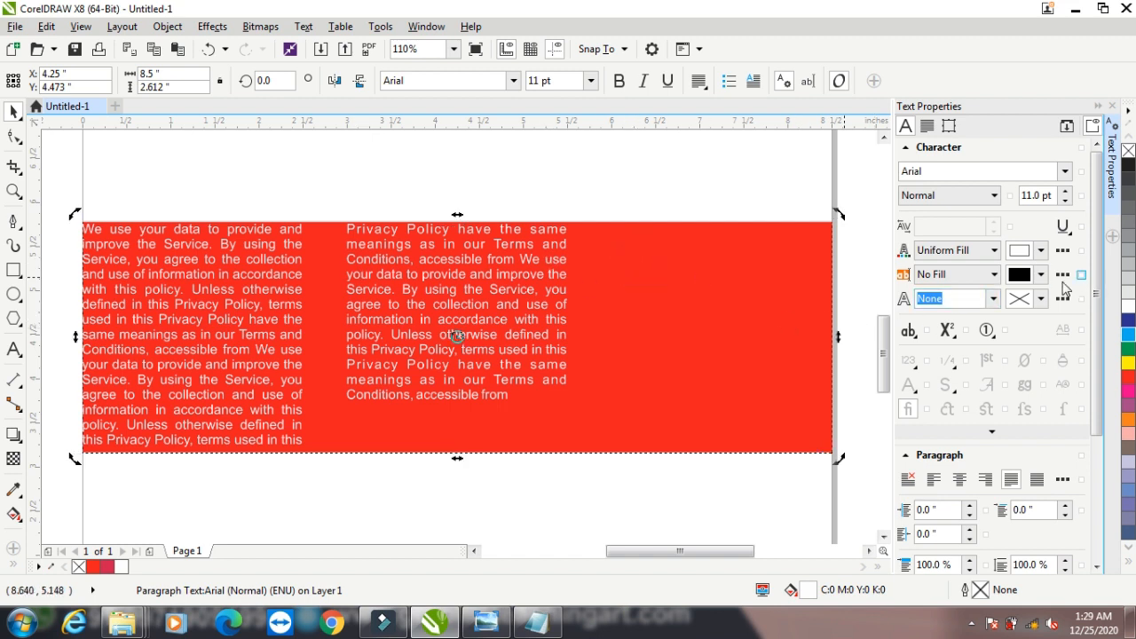
click(1042, 275)
click(1057, 407)
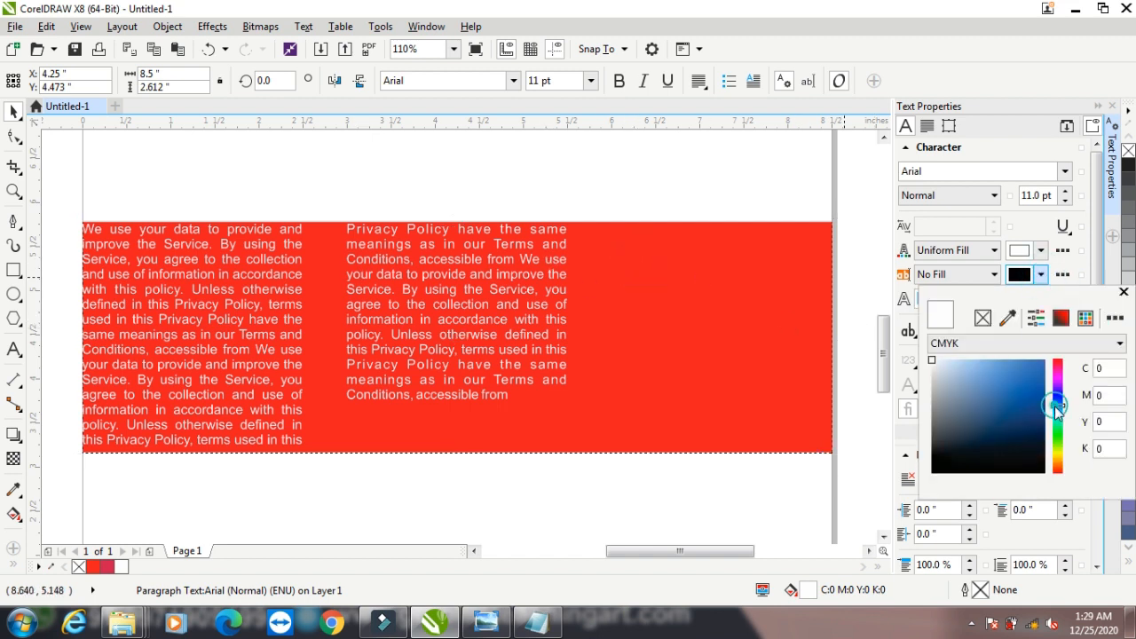
click(1040, 406)
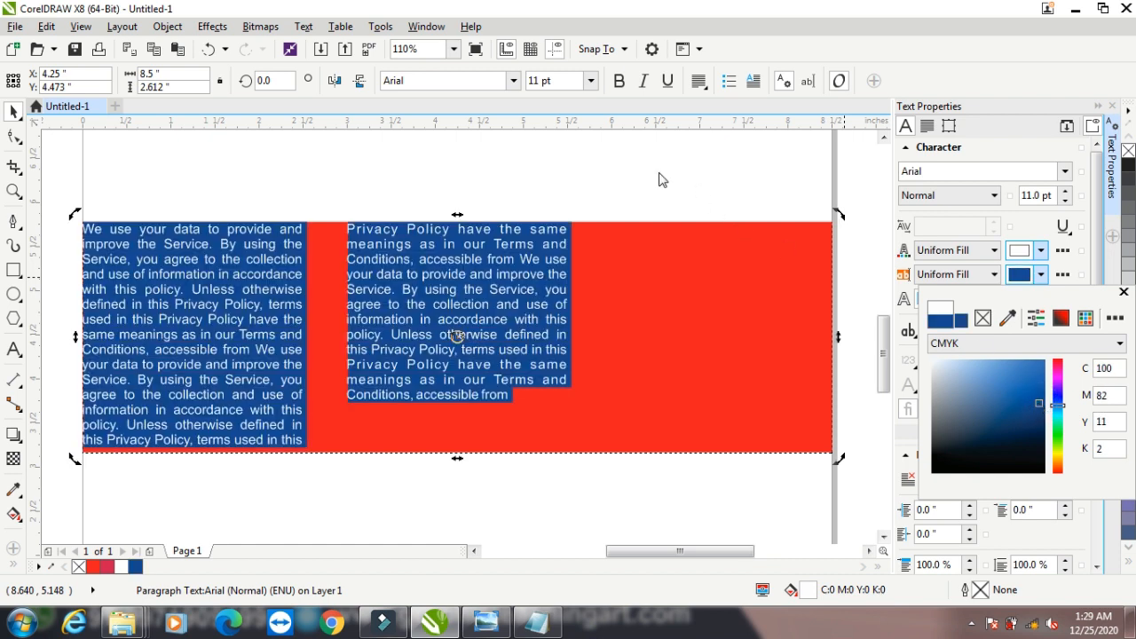
click(659, 180)
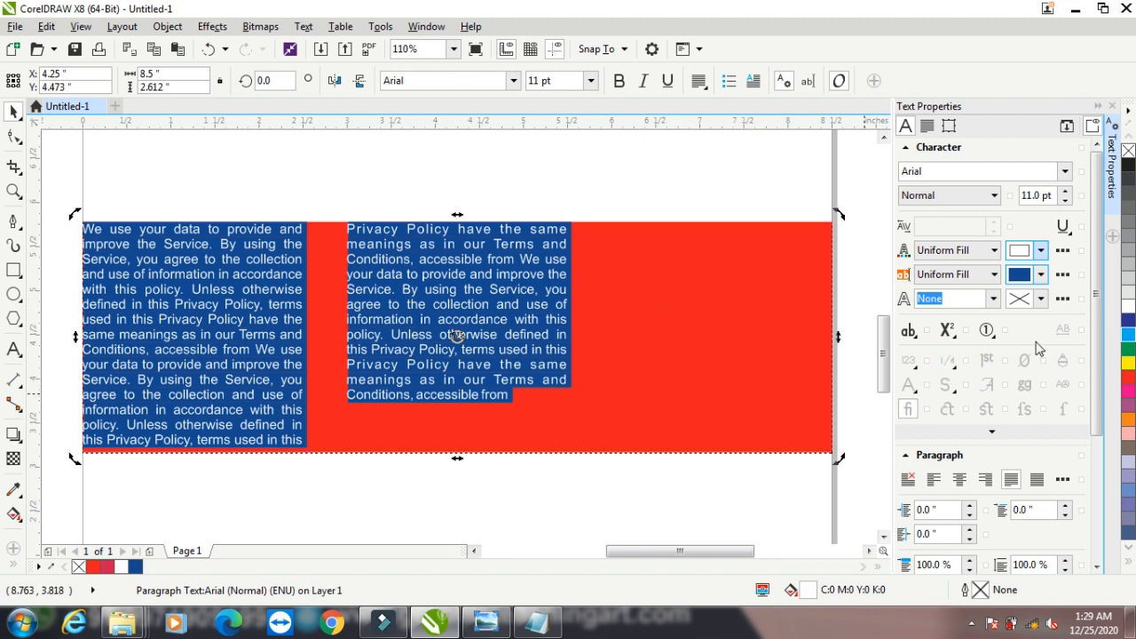
Step: Try the All Caps option on the frame's text, and set its capitalization back to None
click(915, 335)
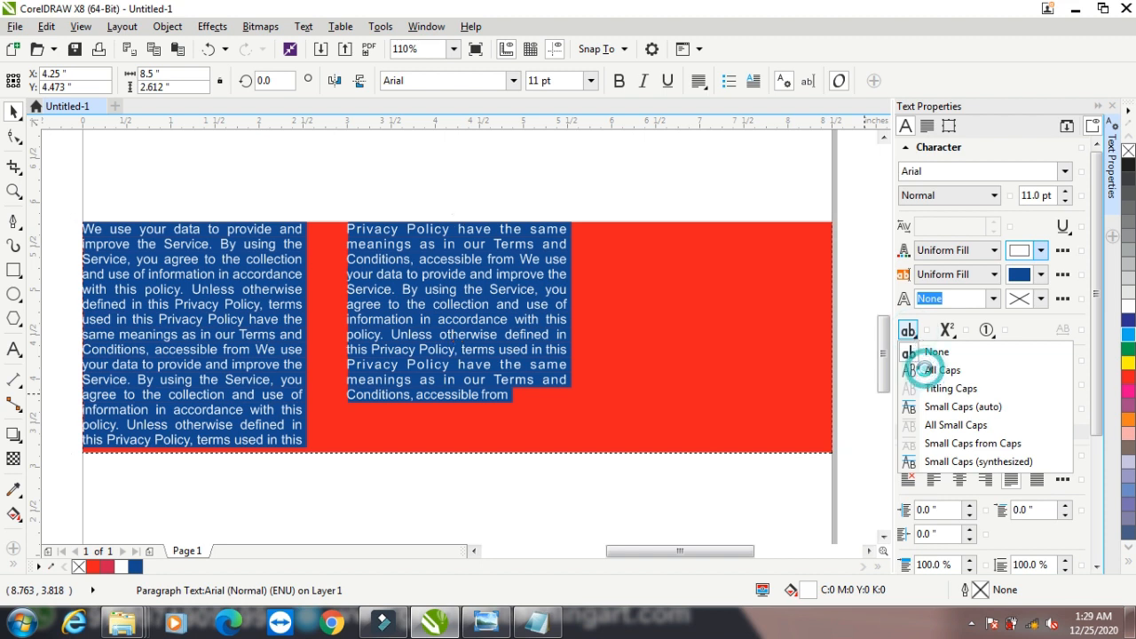
click(928, 373)
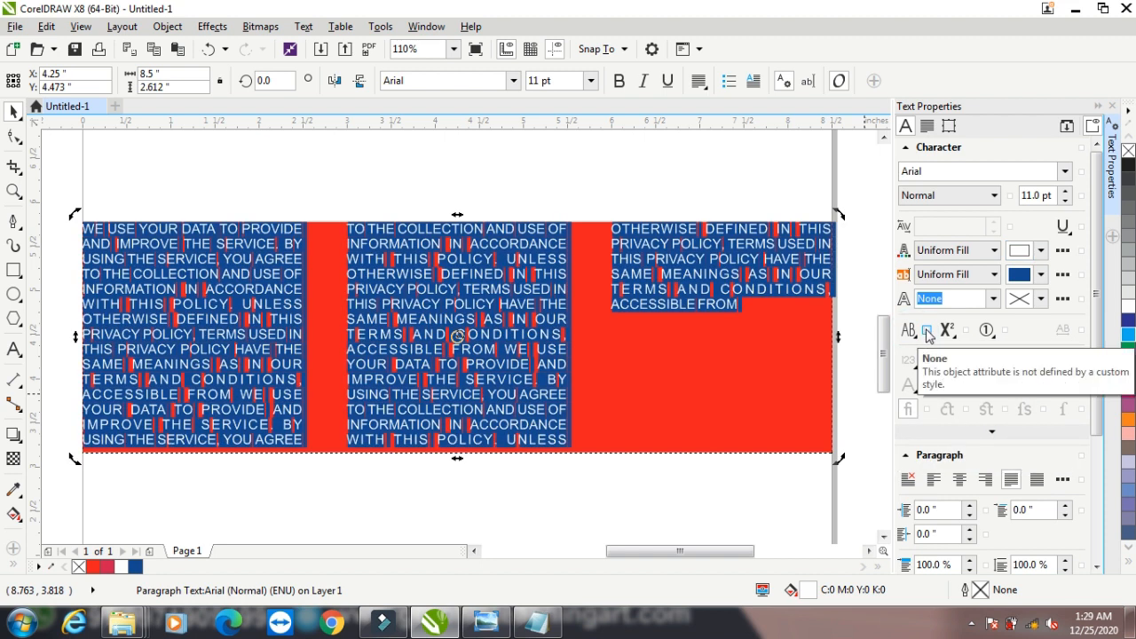
click(922, 335)
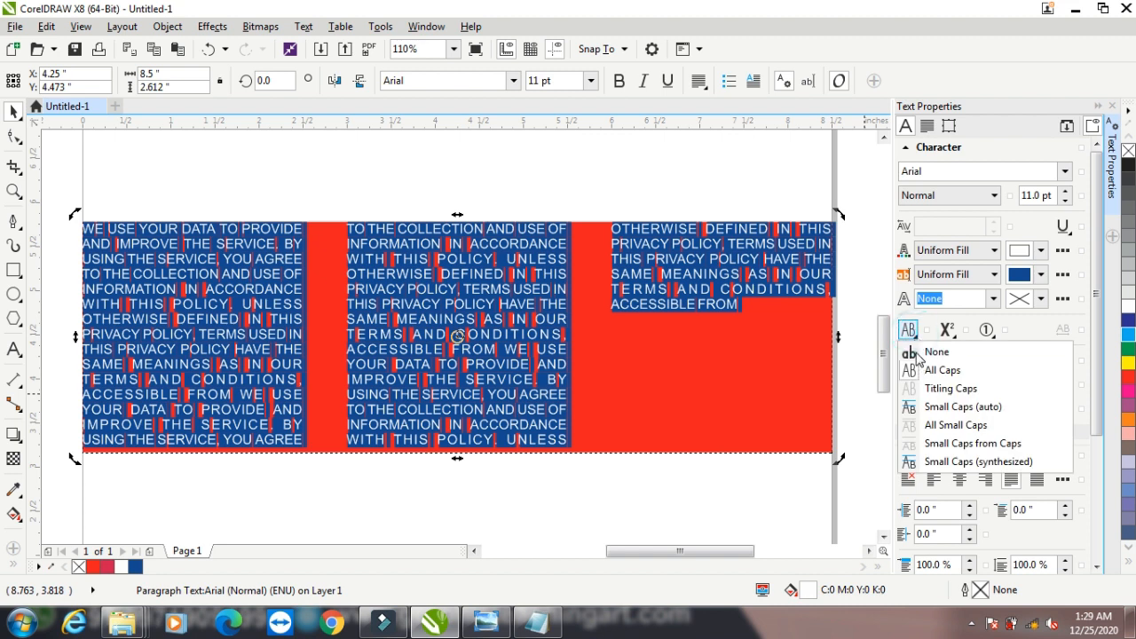
click(919, 355)
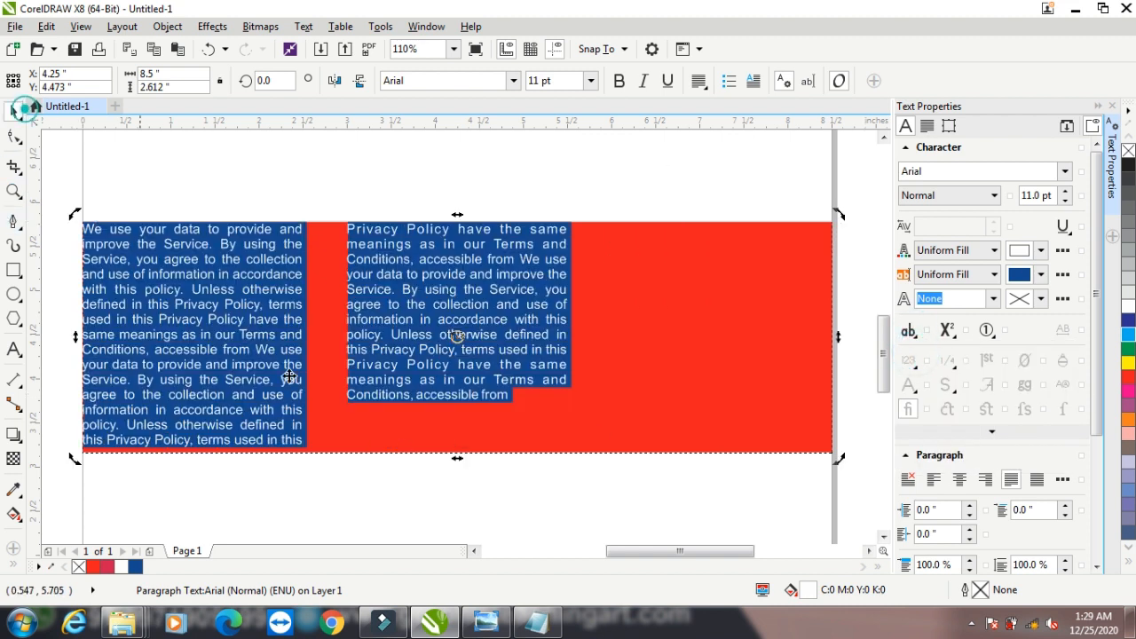
Step: Delete the three-column text frame and add the artistic text "CS2" on the empty page
key(Delete)
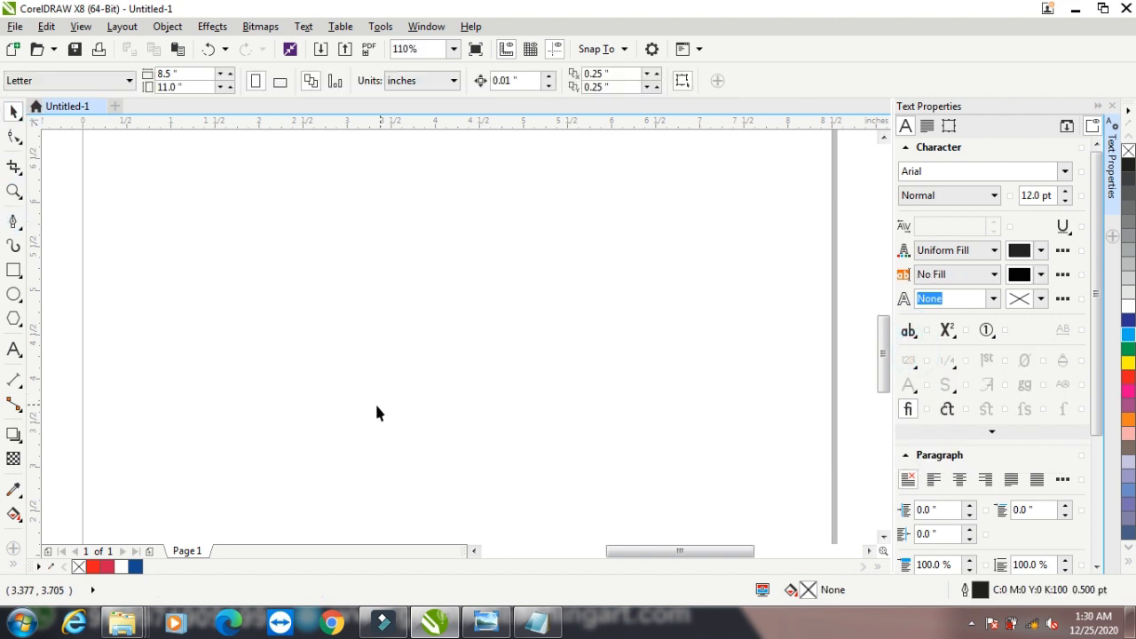
click(14, 348)
click(218, 291)
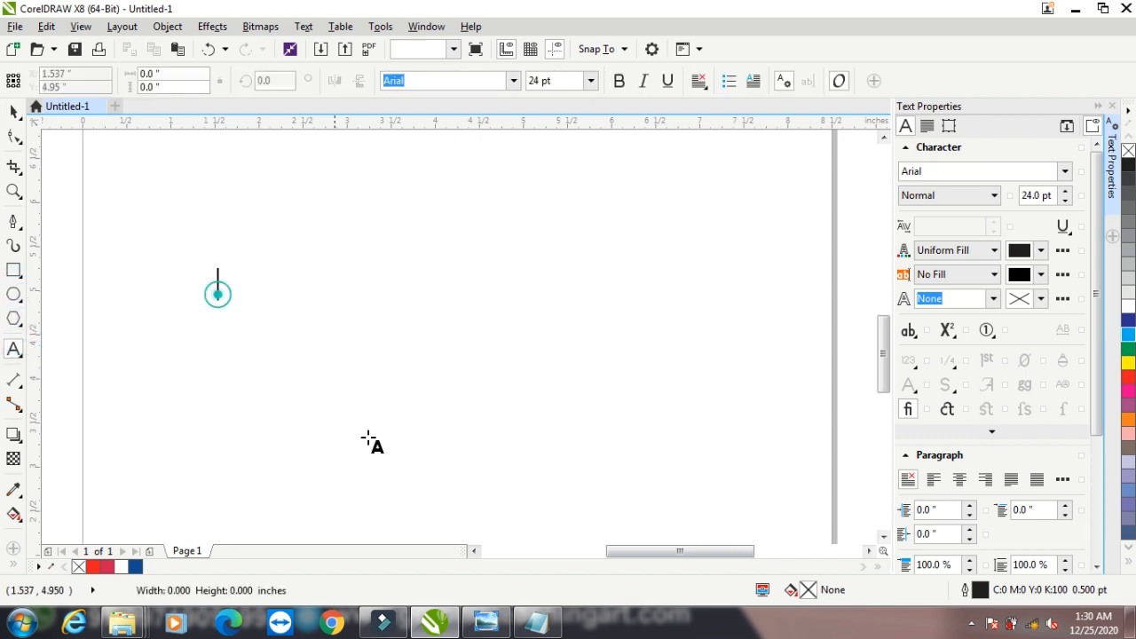
text(CS2)
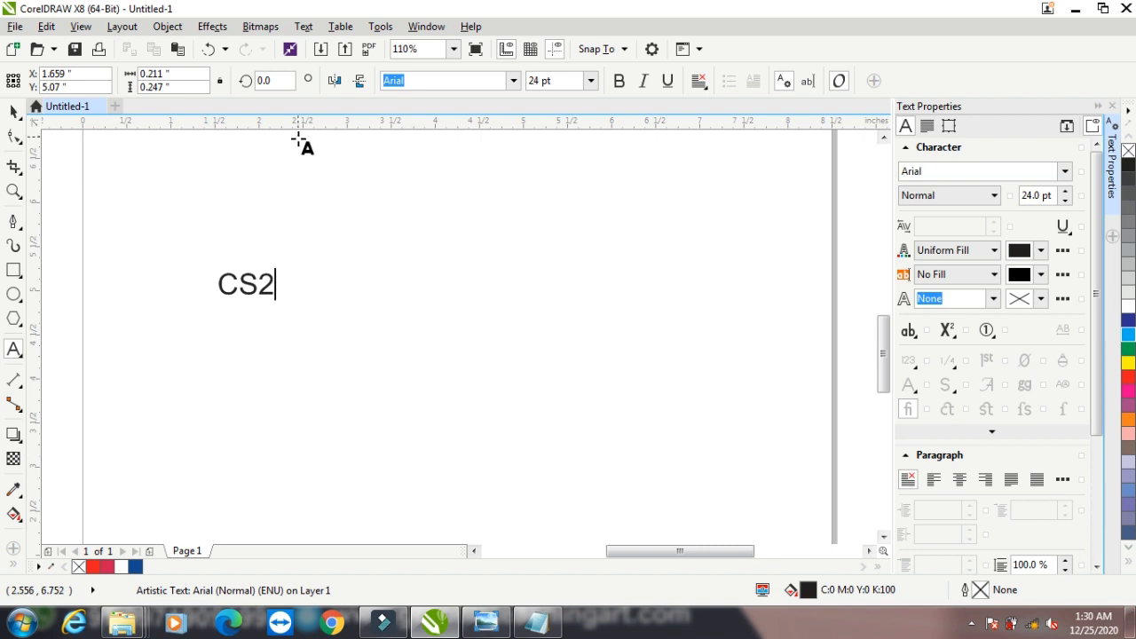
Step: Try Superscript (auto) and Subscript (auto) on the 2 of CS2, and set its position back to None
drag(257, 284, 277, 284)
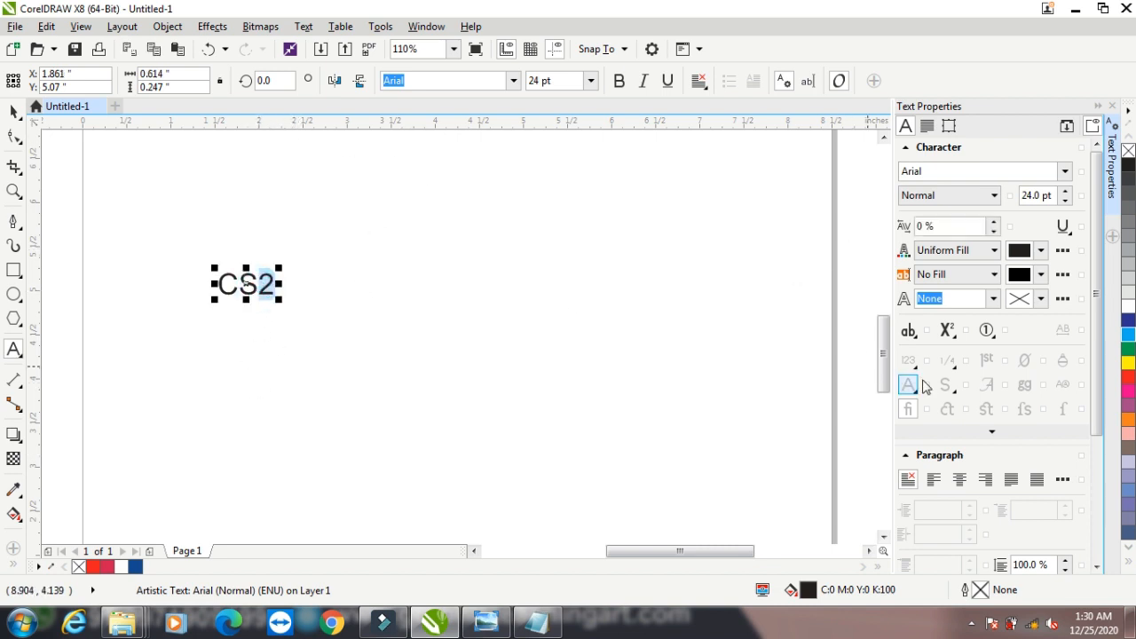
click(948, 332)
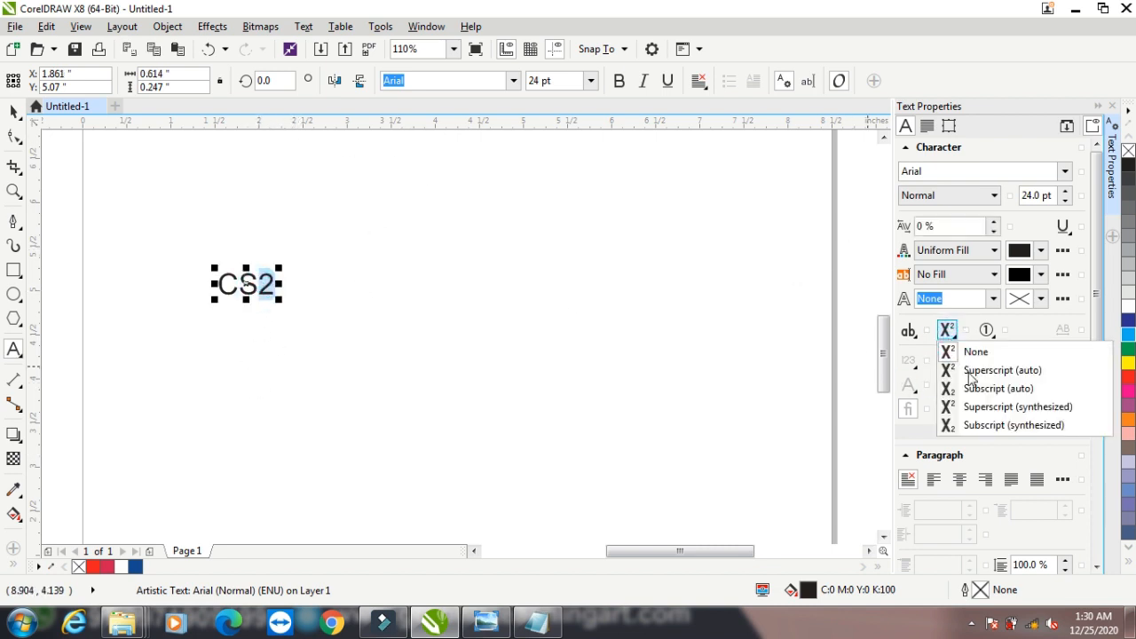
click(967, 370)
click(954, 331)
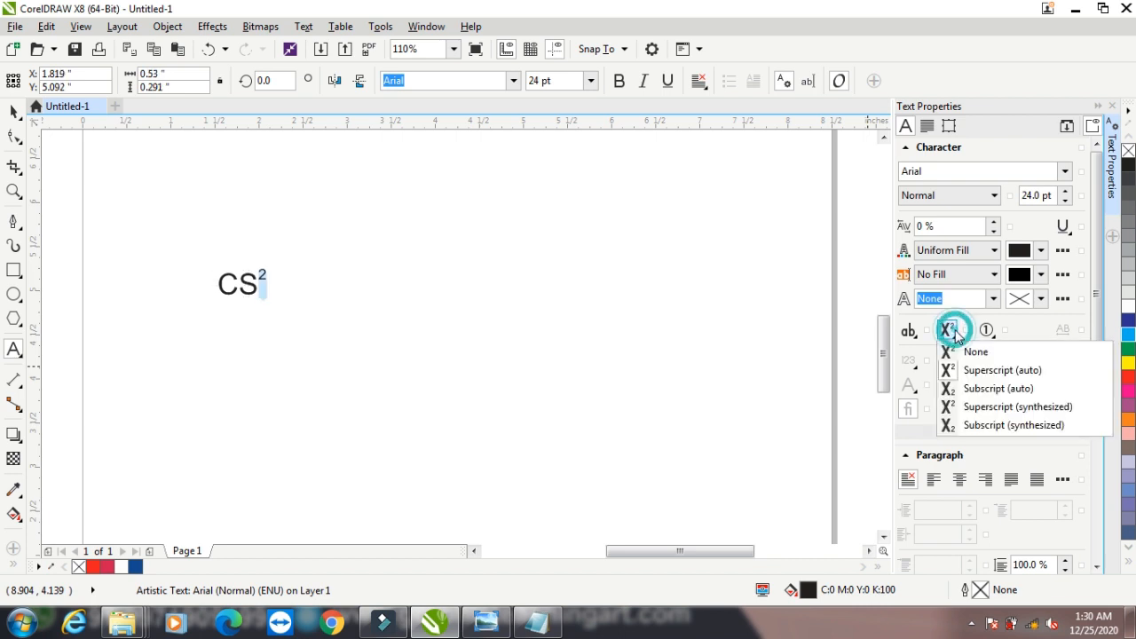
click(969, 390)
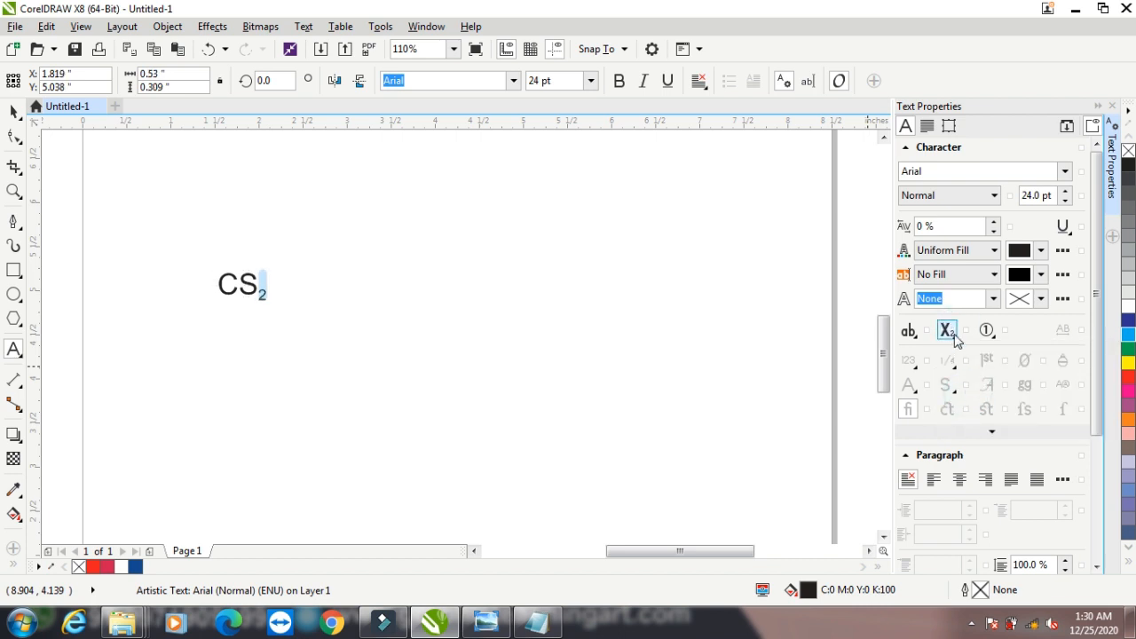
click(949, 332)
click(972, 354)
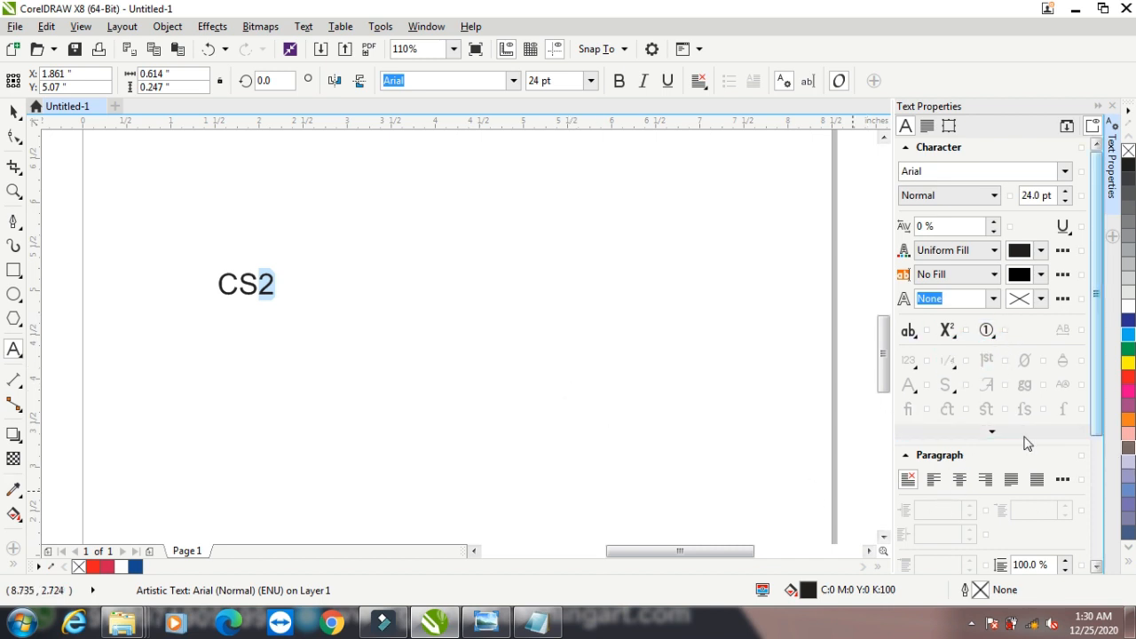
Step: Give the CS2 text a red frame background color, C7 M100 Y100 K2
drag(1096, 398, 1099, 536)
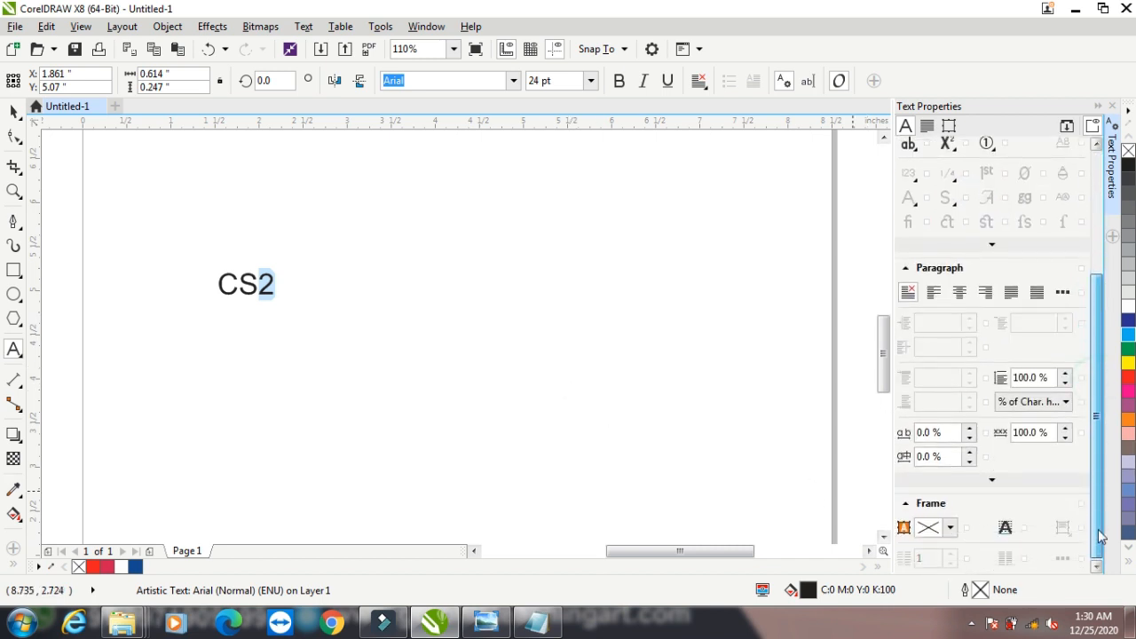
click(949, 527)
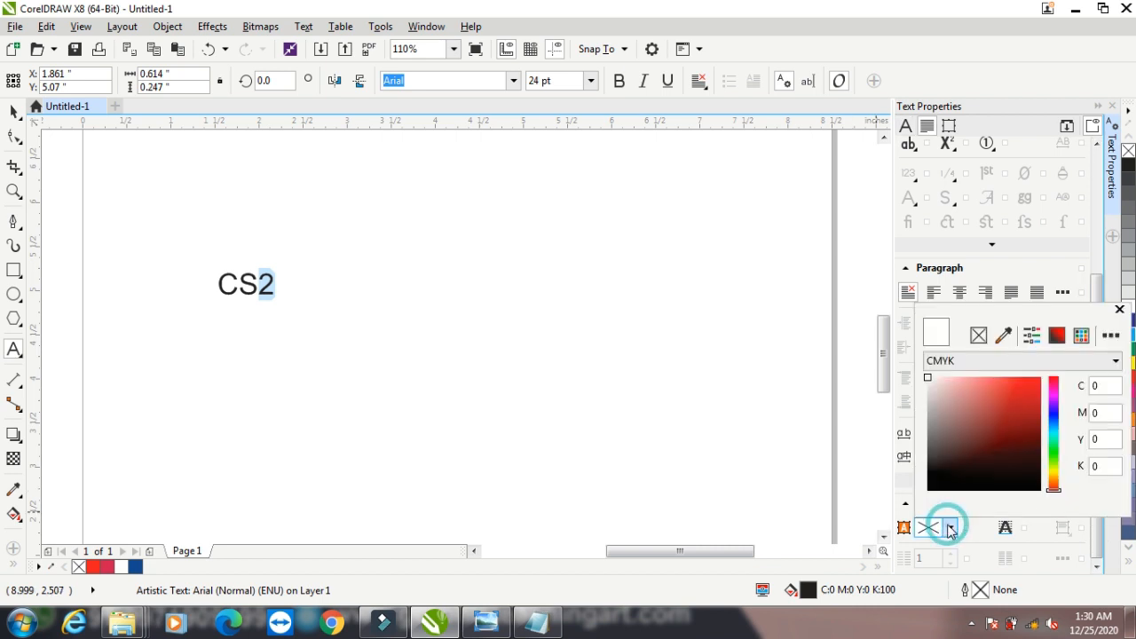
click(1025, 393)
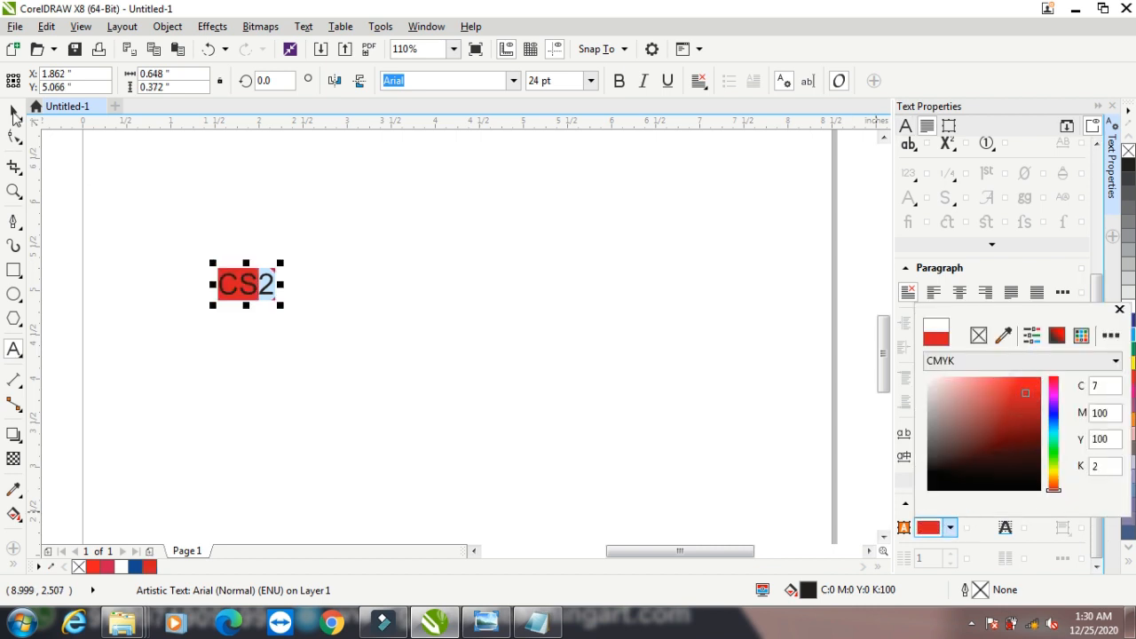
click(14, 114)
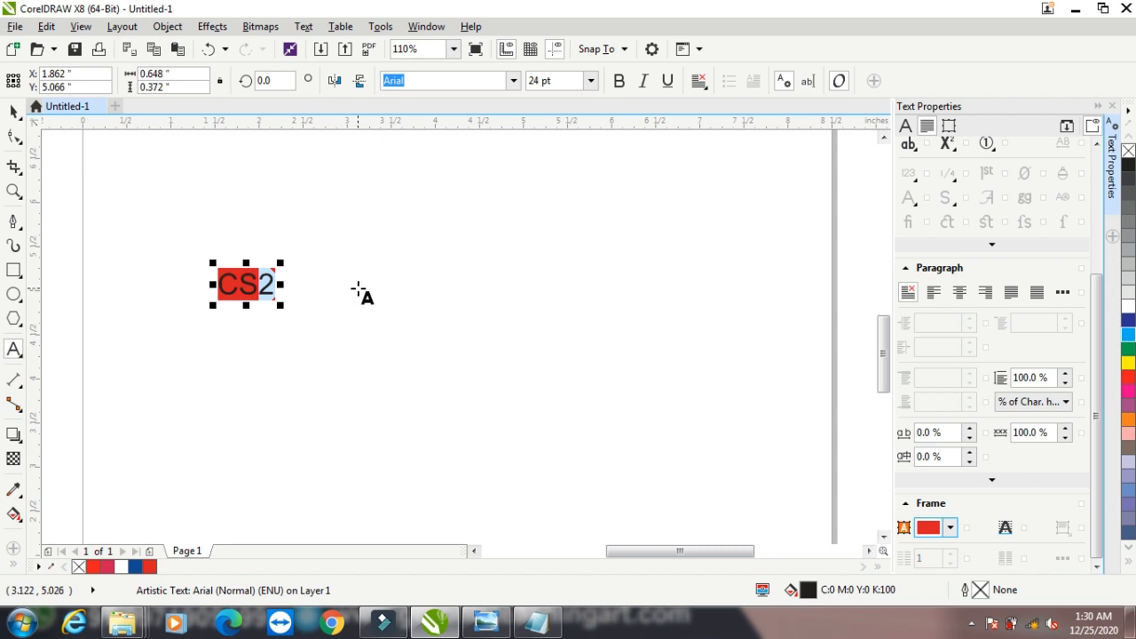
Step: Close Text Properties and delete the CS2 text from the page
click(1114, 106)
scroll(456, 477, up, 1)
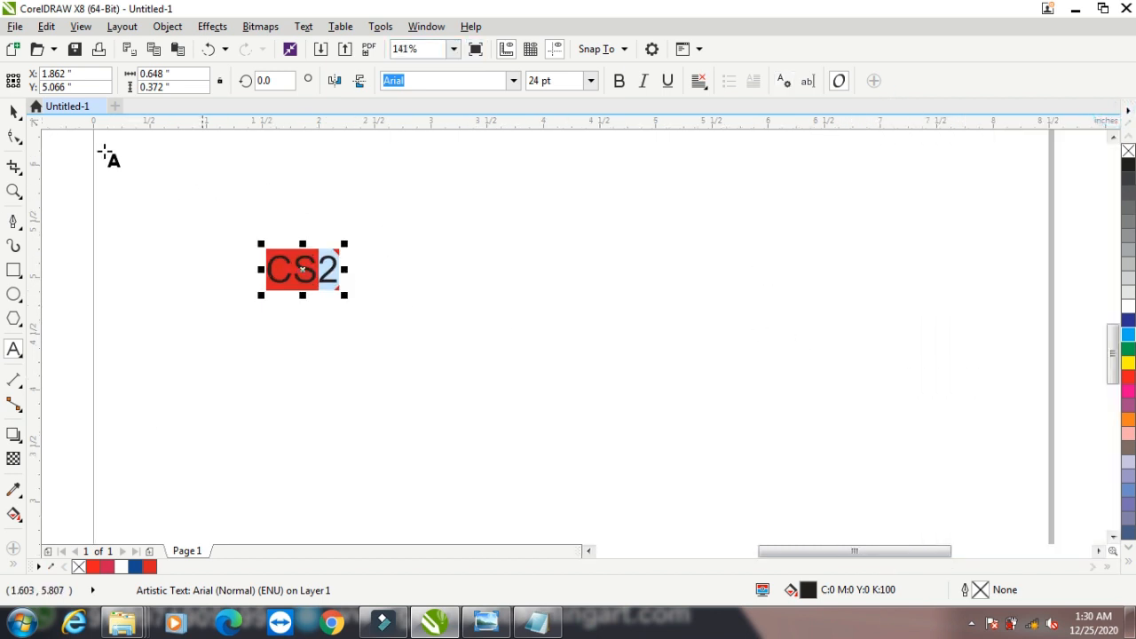
click(304, 26)
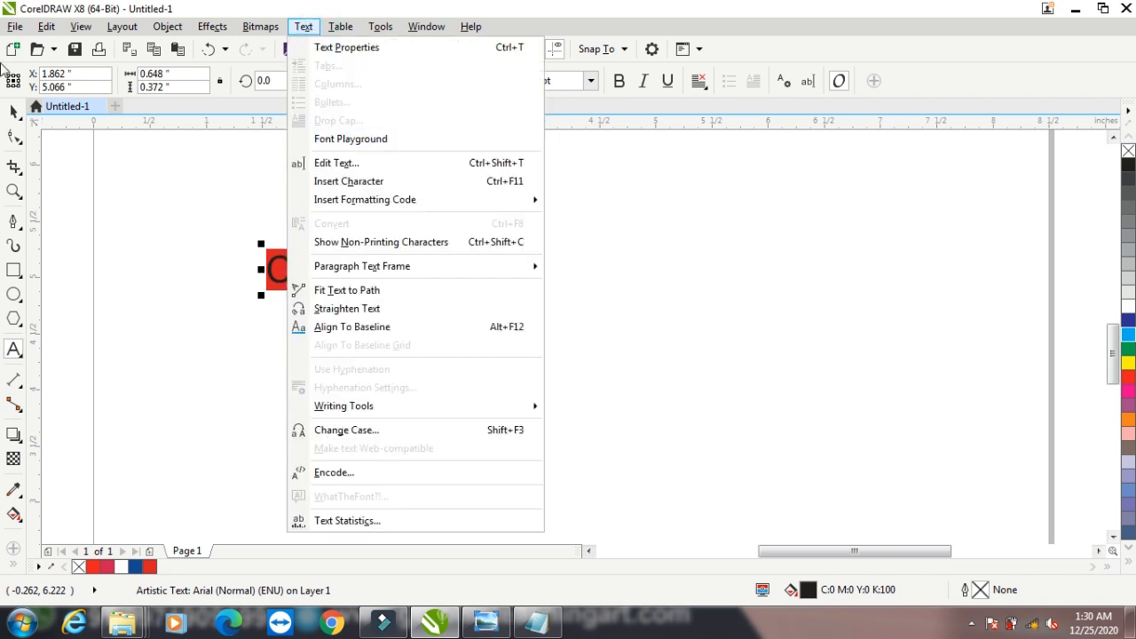
click(16, 115)
drag(314, 272, 832, 242)
key(Delete)
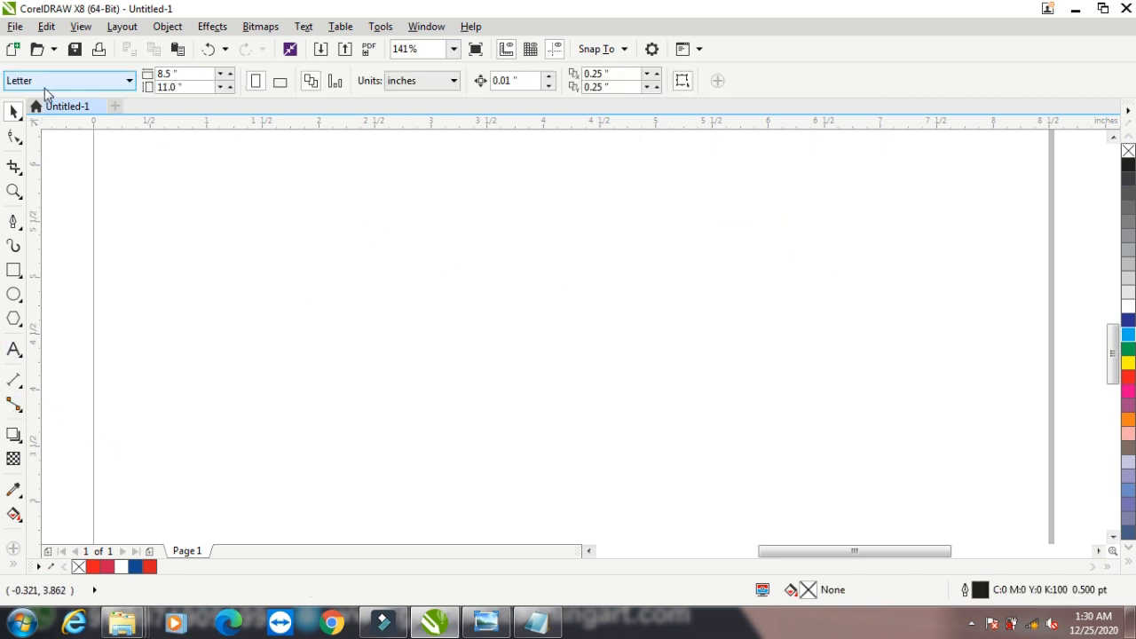
Step: Paste the copied privacy policy passage with Paste Special as Text, and stretch its frame downward to about 2.7 inches high
click(46, 27)
click(84, 181)
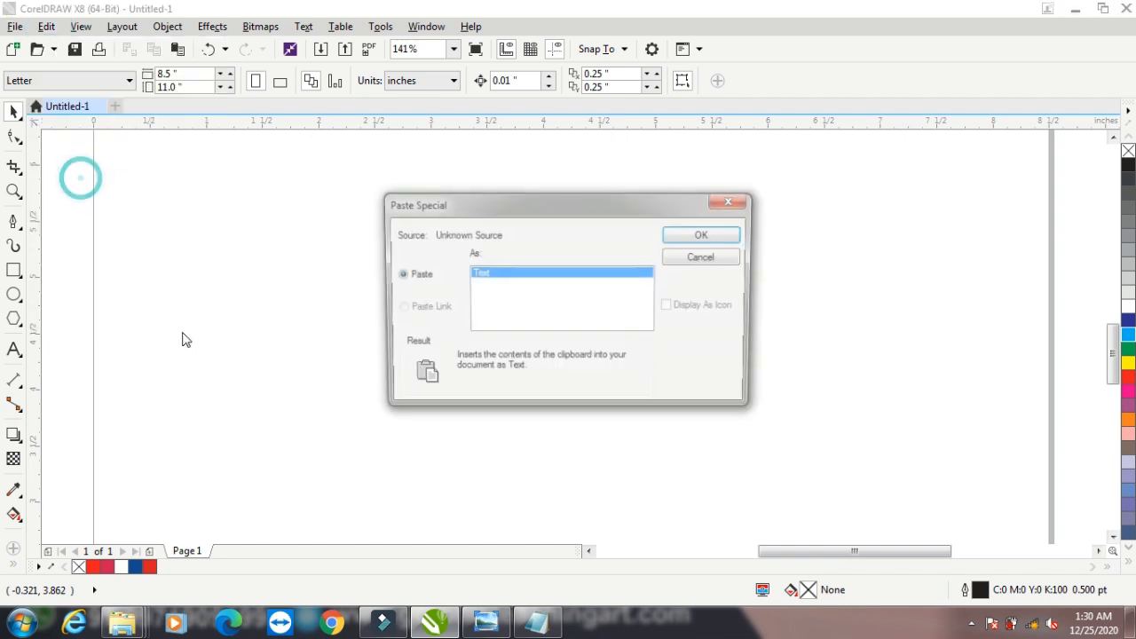
click(706, 234)
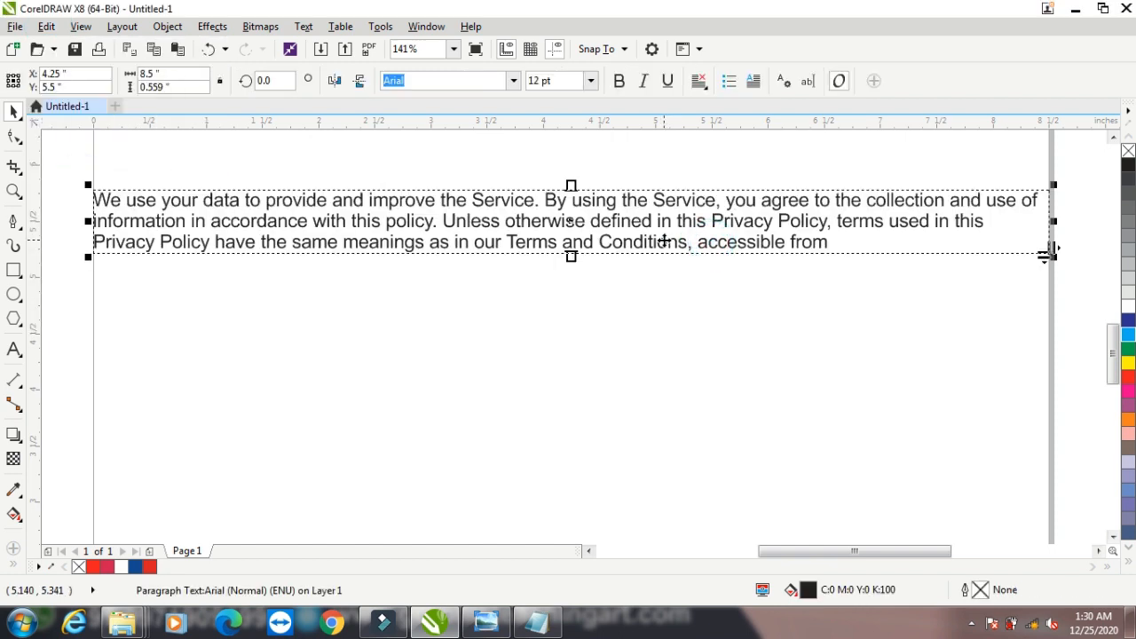
drag(571, 257, 561, 497)
Step: Paste three more copies of the passage at the end of the frame's text, and finish editing the text
click(12, 351)
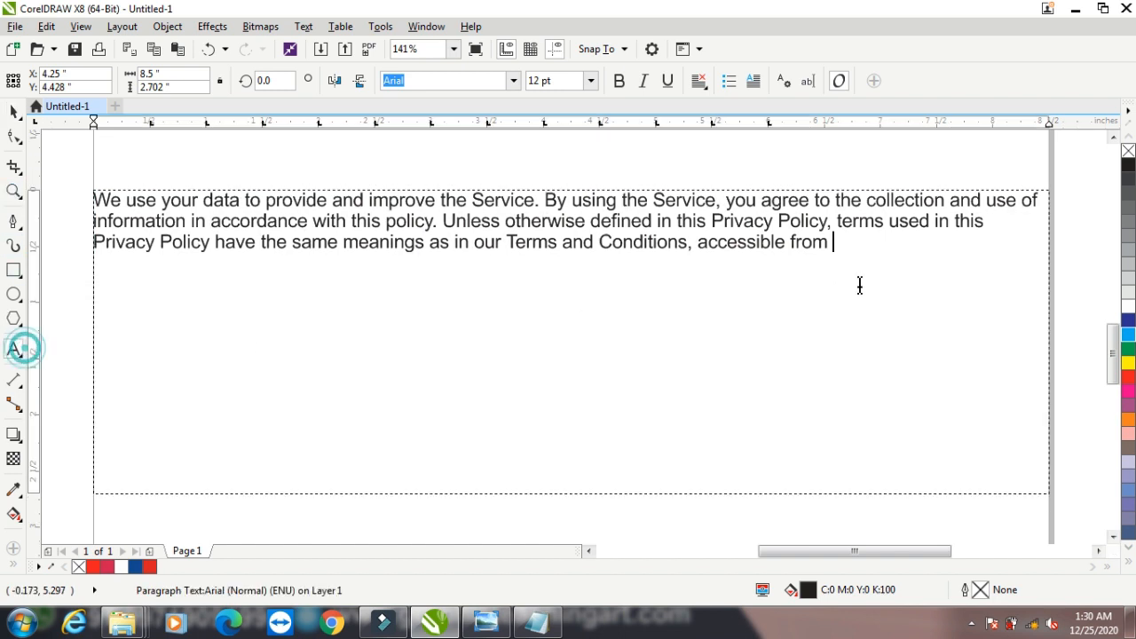
key(ctrl+a)
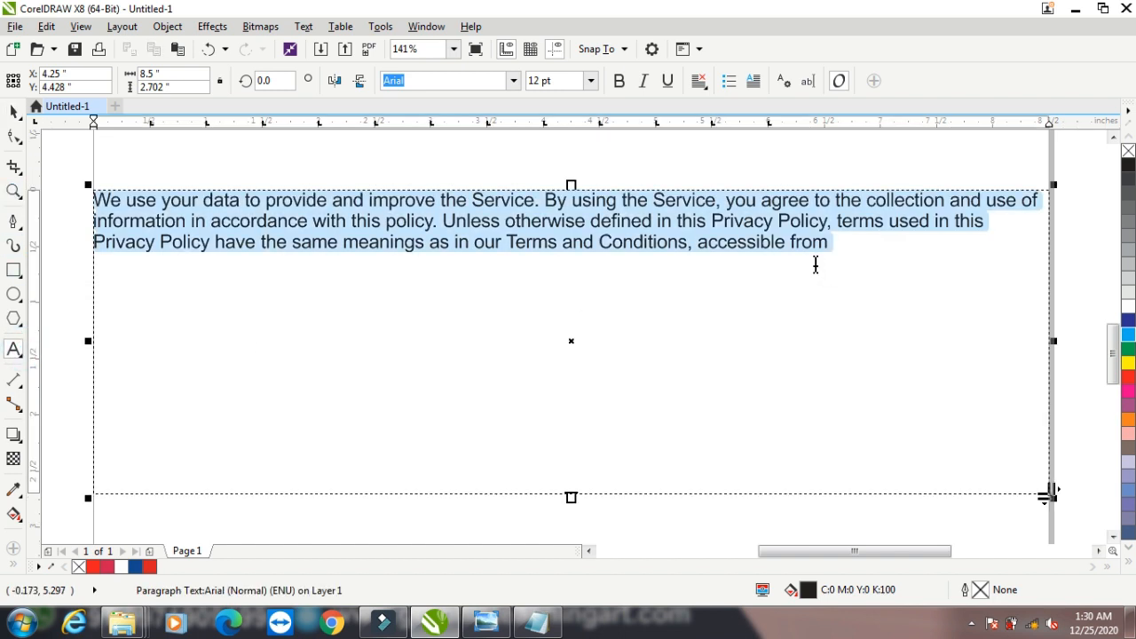
click(815, 265)
key(ctrl+v)
key(ctrl+v)
key(ctrl+v)
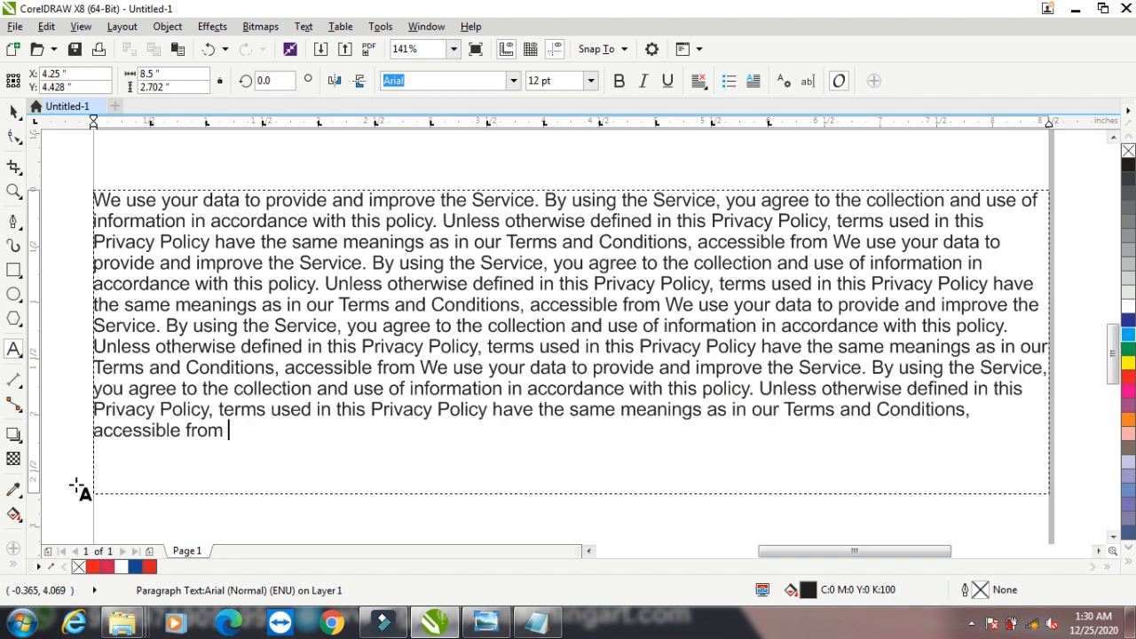
click(14, 111)
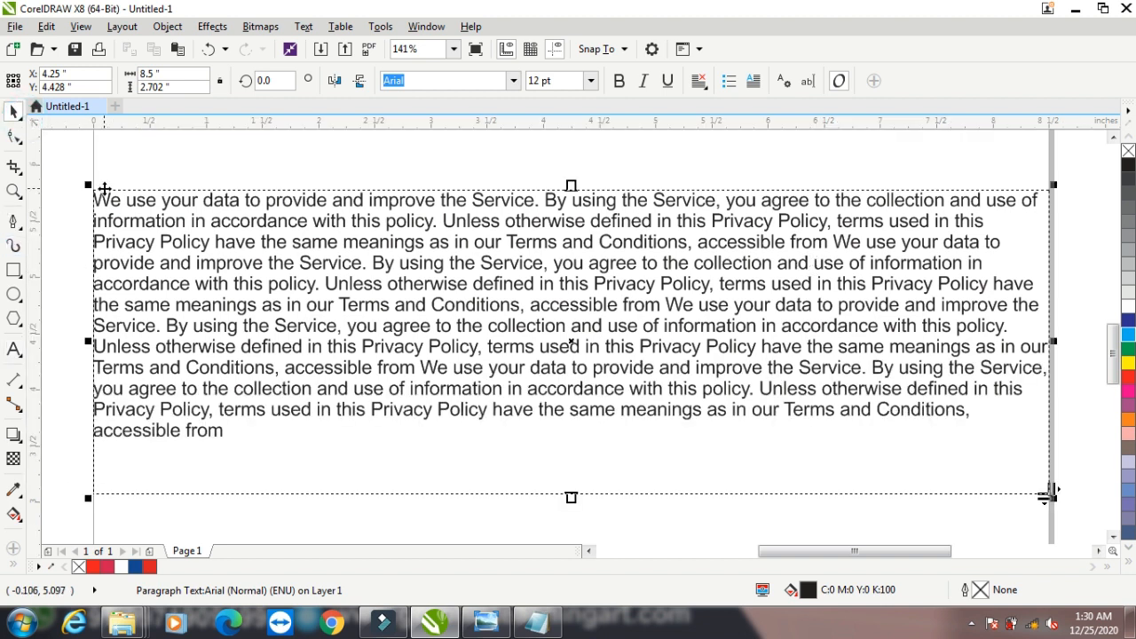
Step: Look at the paragraph text's Tabs settings, and view the Tab key on the keyboard picture in Windows Photo Viewer before returning to CorelDRAW
click(306, 27)
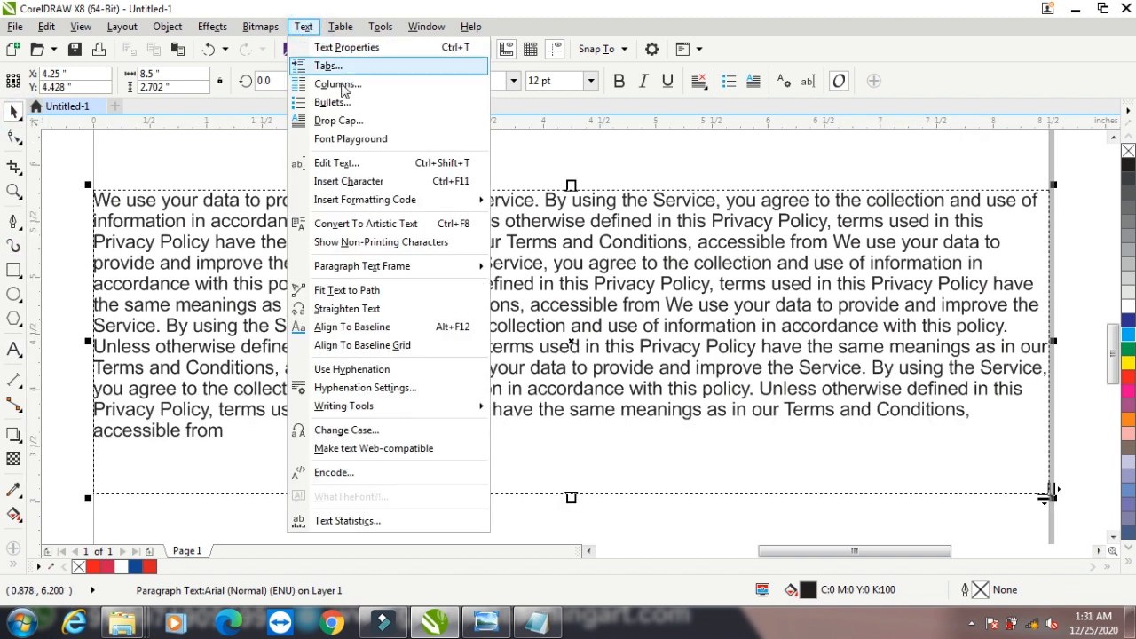
click(348, 66)
click(631, 467)
click(486, 623)
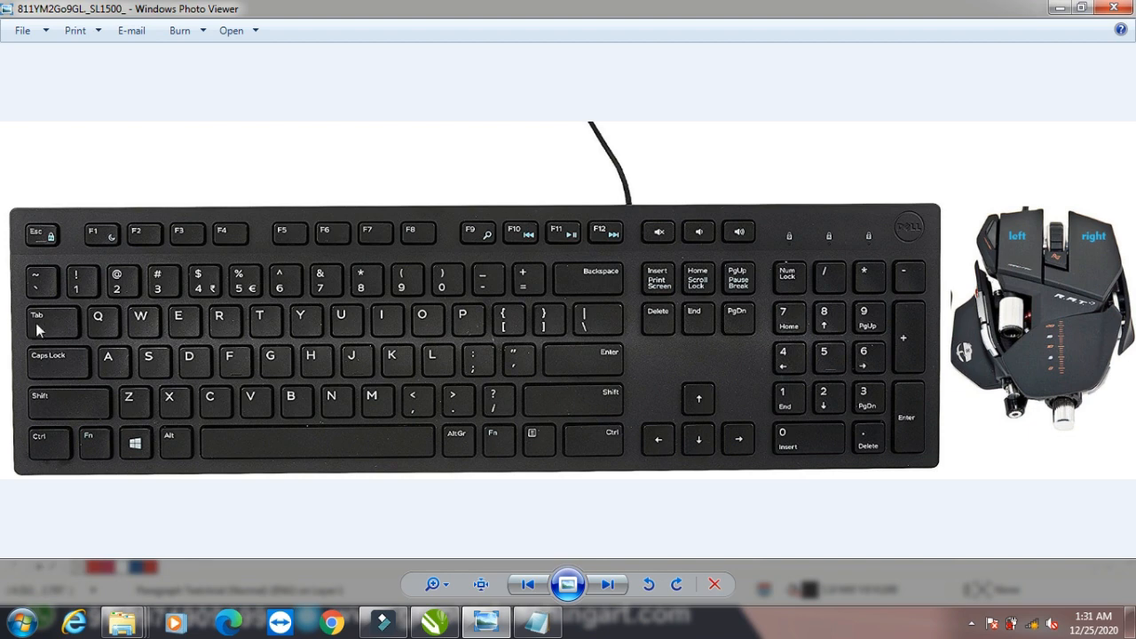
click(1057, 8)
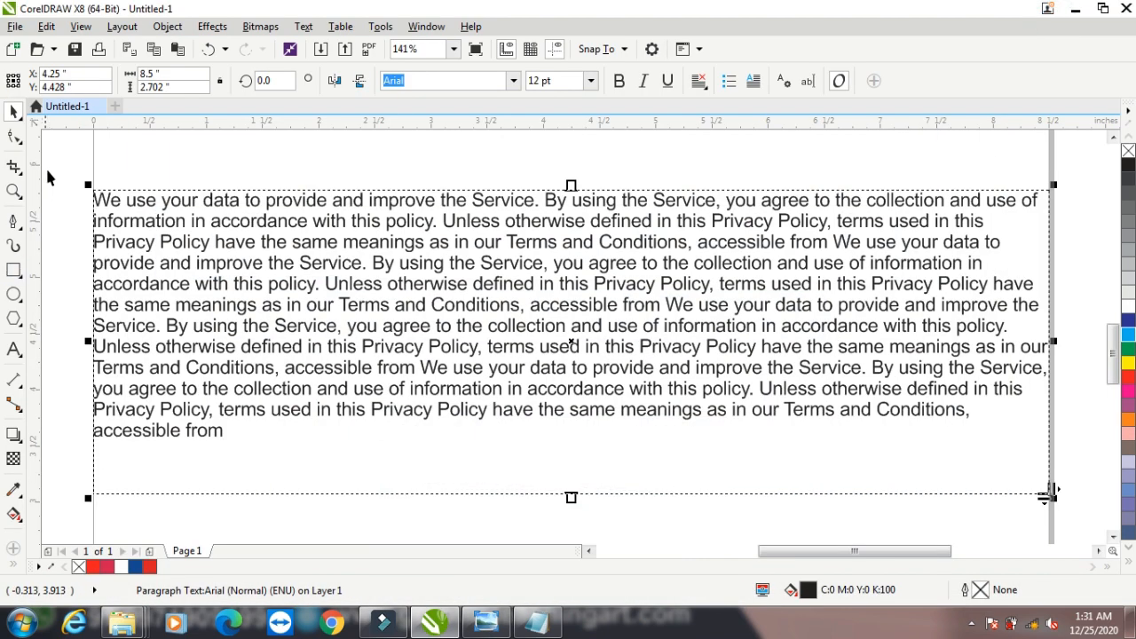
Step: Insert a tab before the first word of the paragraph text, and remove it again
key(F8)
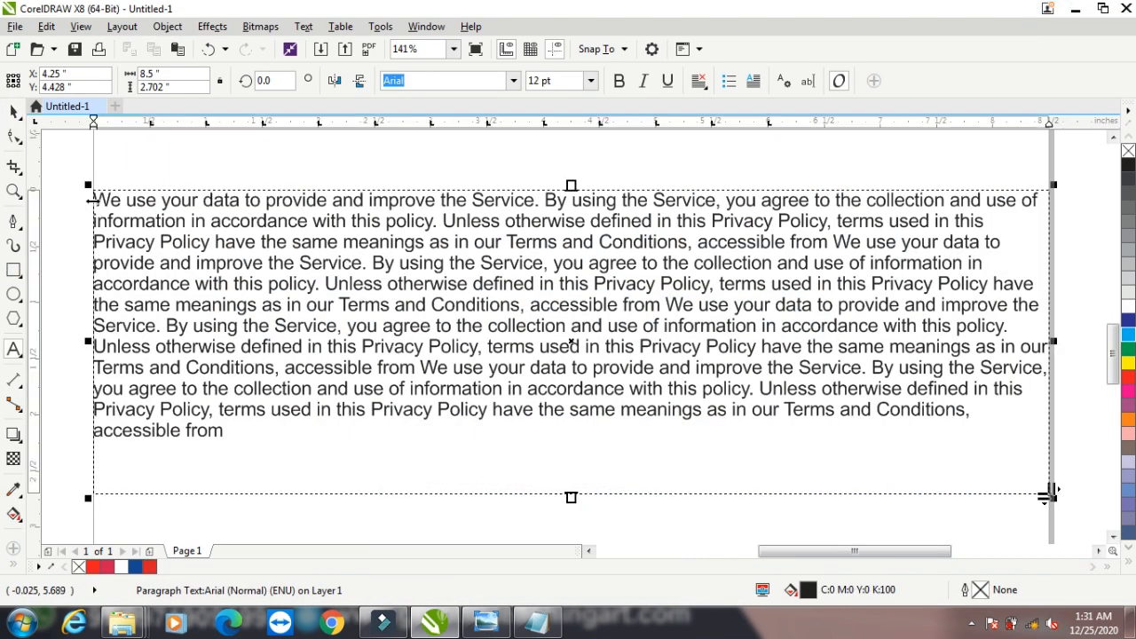
click(94, 199)
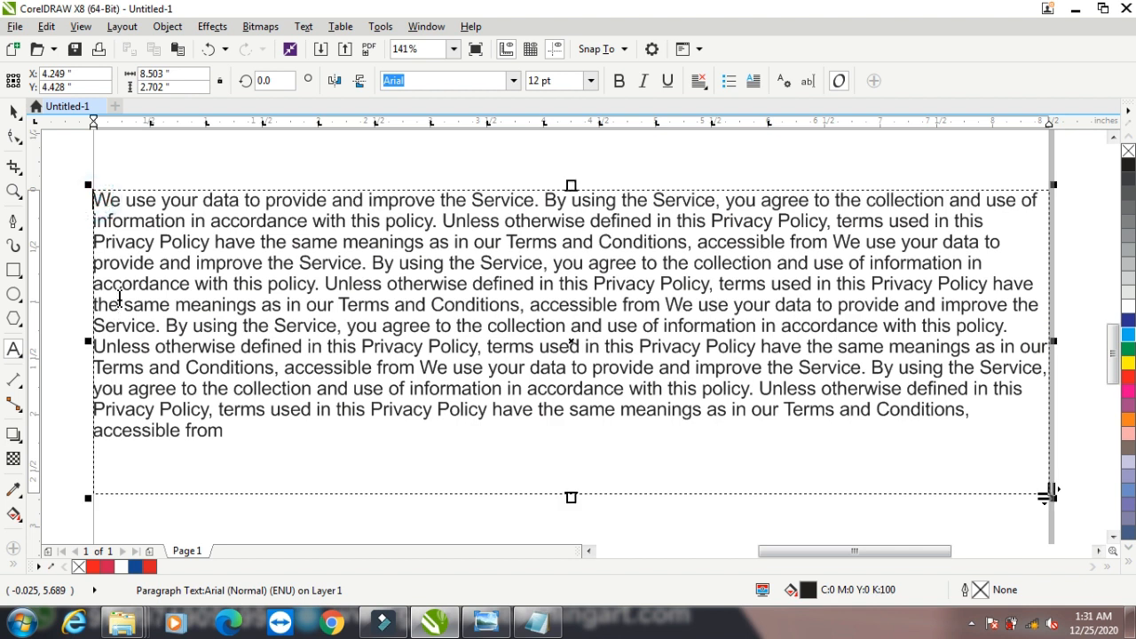
key(Tab)
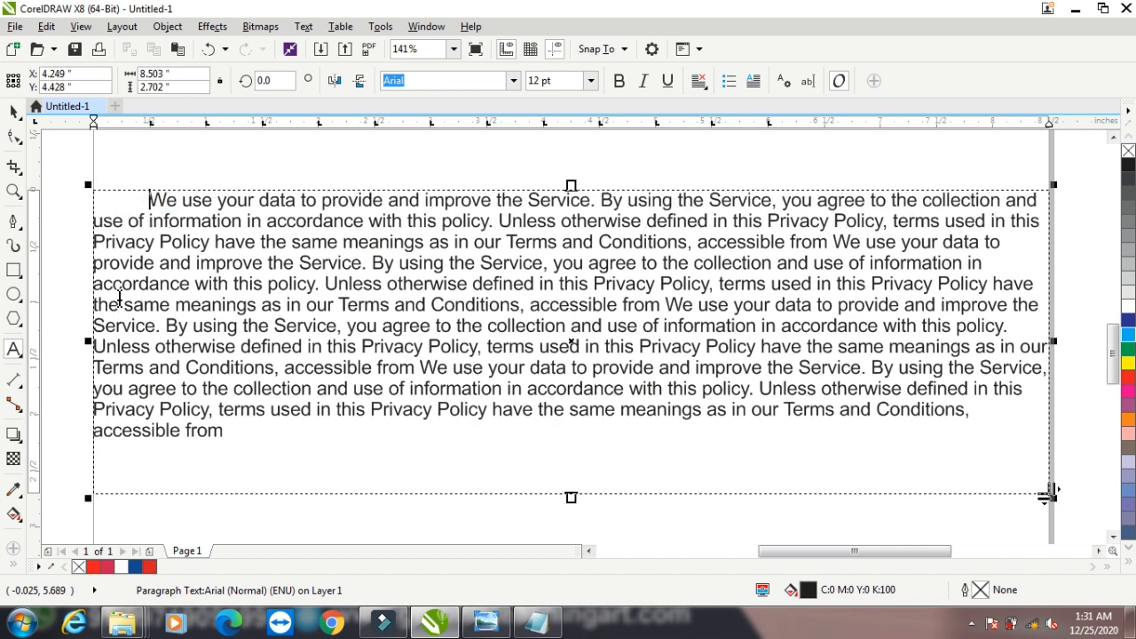
key(BackSpace)
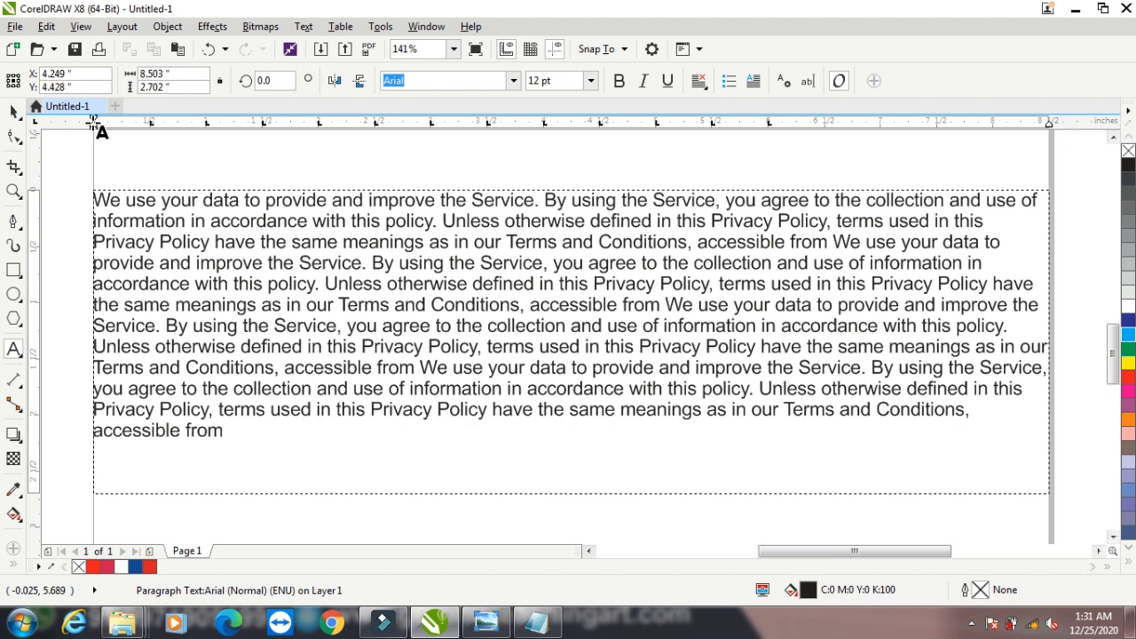
Step: Move the paragraph text's first tab stop slightly further in, turn on its leader, and apply the tab settings
click(303, 25)
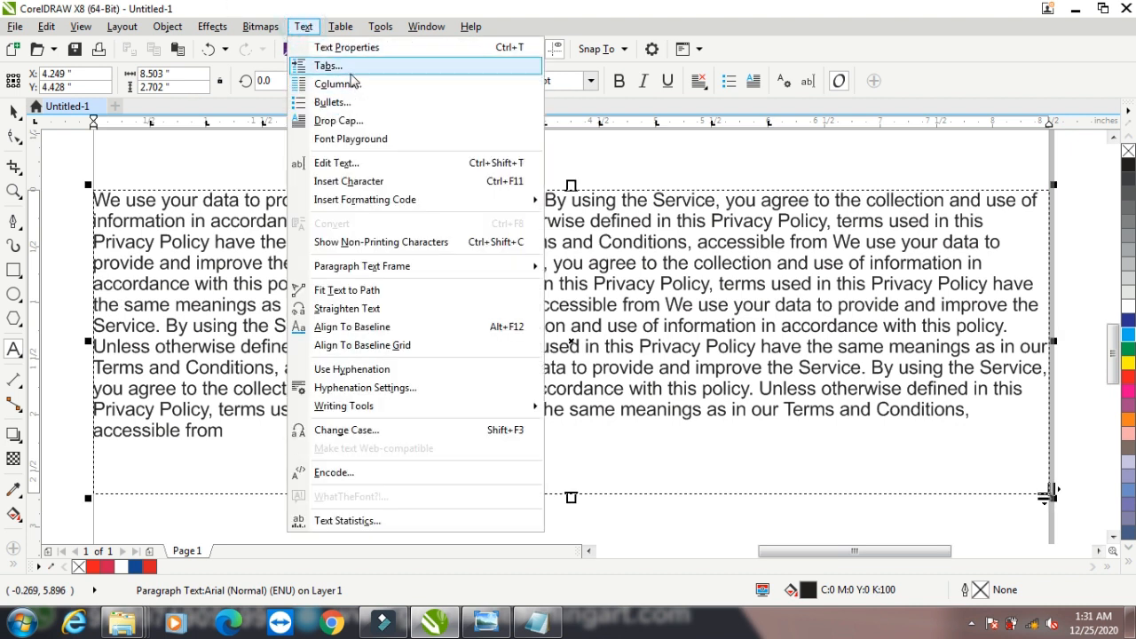
click(350, 69)
click(547, 208)
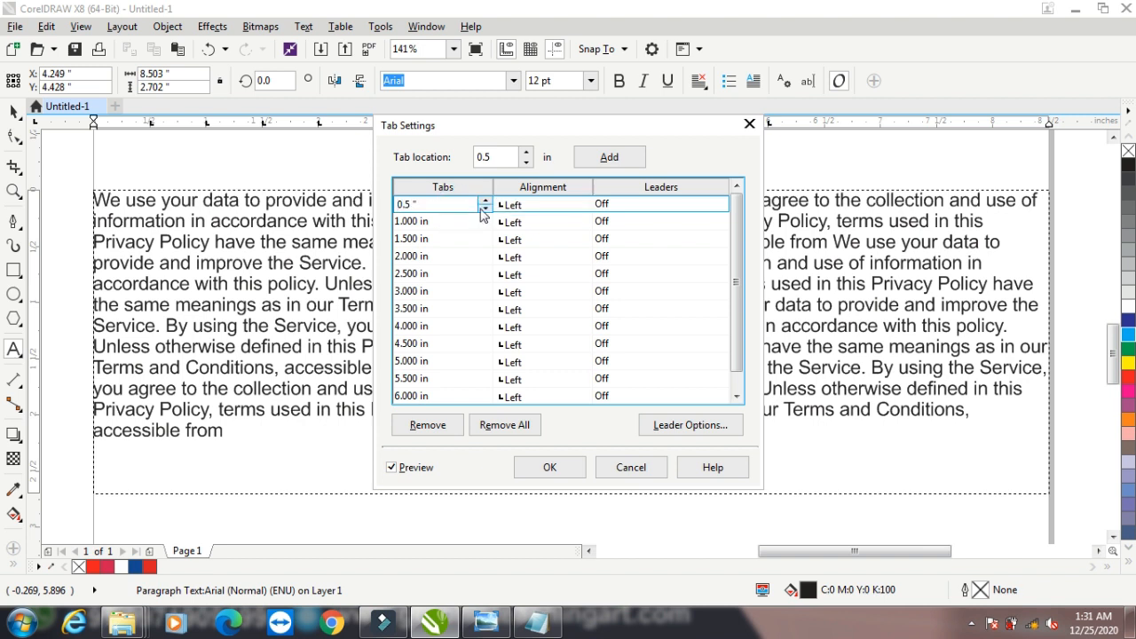
click(486, 205)
click(604, 204)
click(629, 210)
click(633, 223)
click(563, 465)
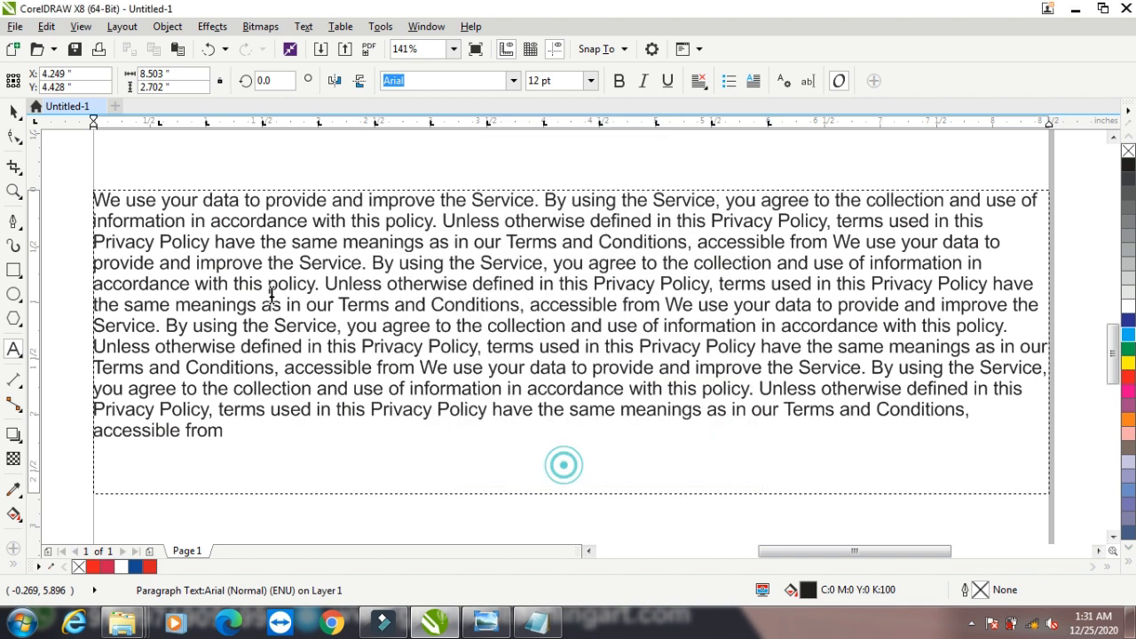
Step: Try the dotted tab leader at the start of the paragraph text, and delete the inserted tab
click(97, 198)
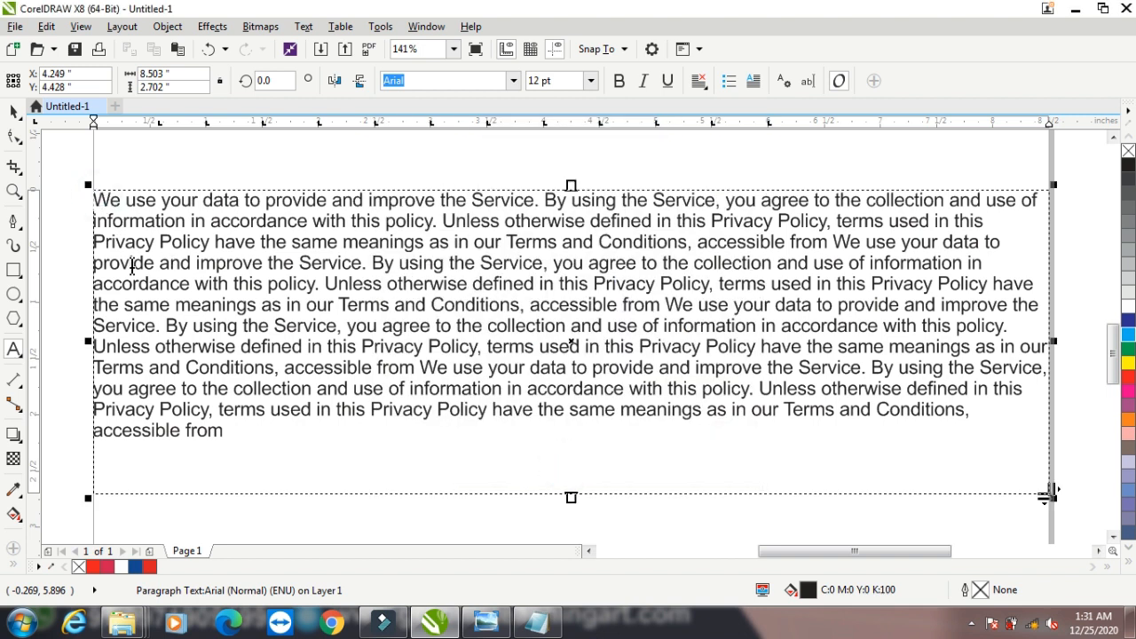
key(Tab)
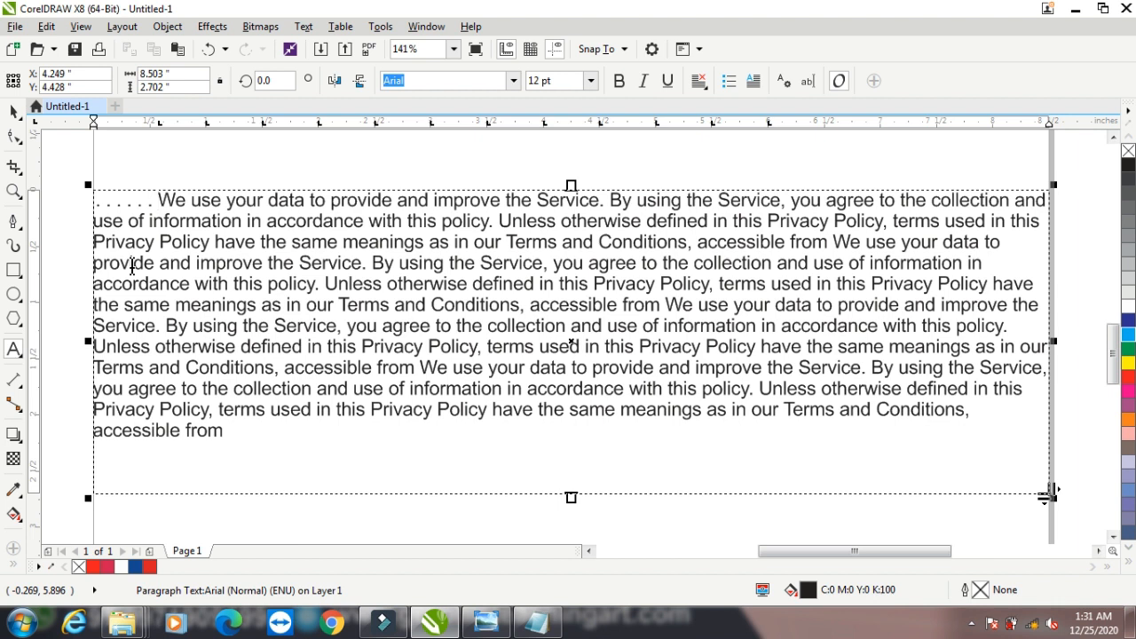
key(BackSpace)
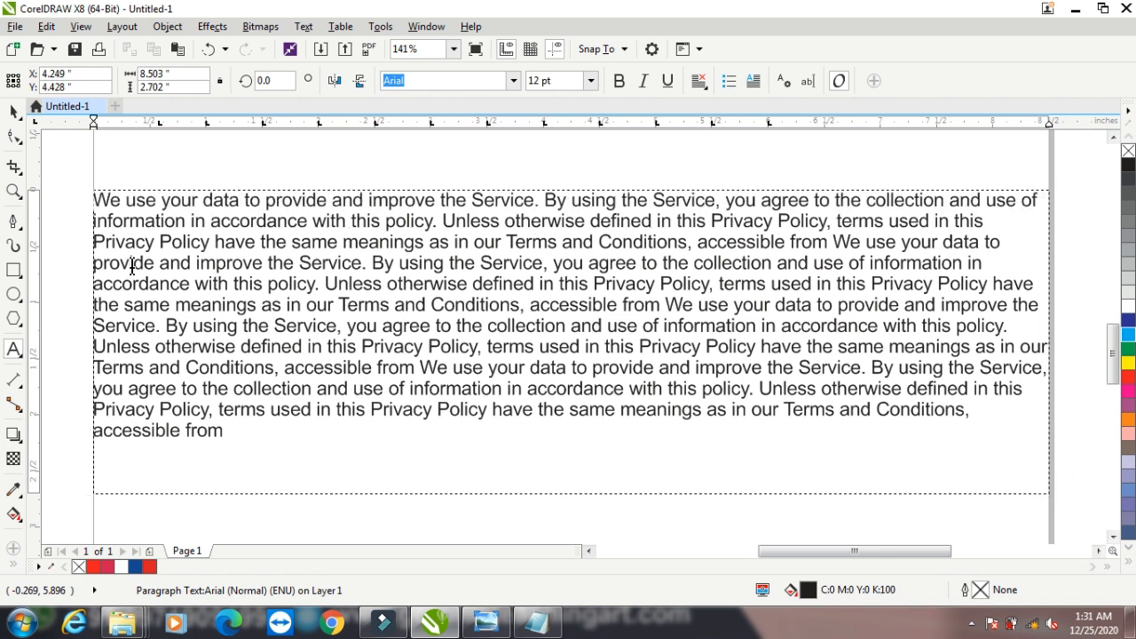
Step: Preview the paragraph text in three columns of equal width, keeping the column settings dialog clear of the text
click(304, 27)
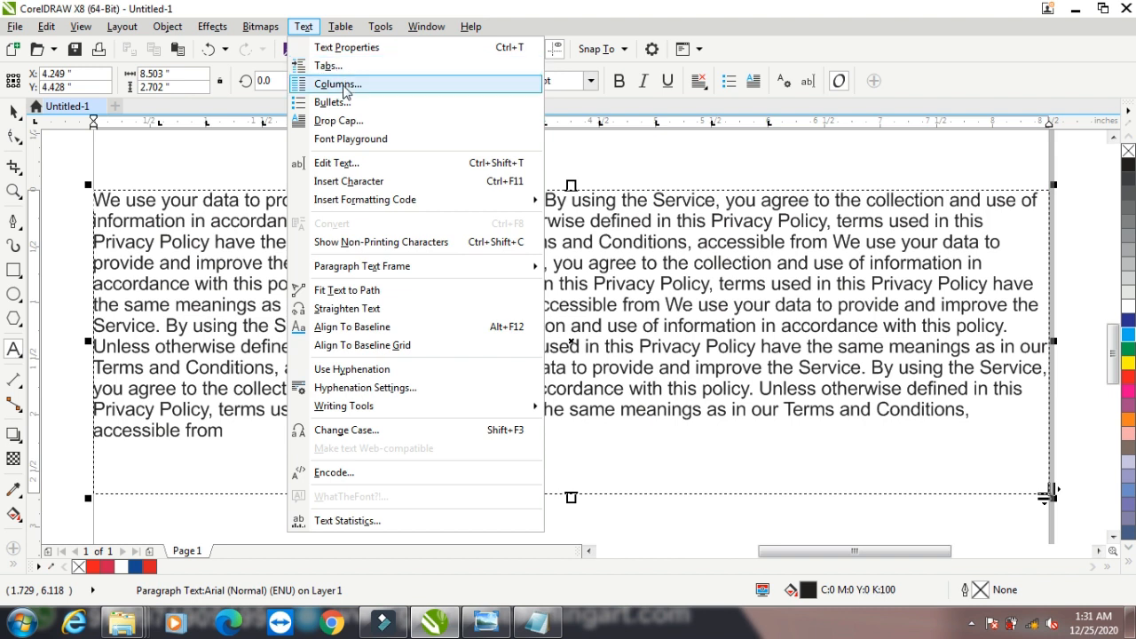
click(336, 84)
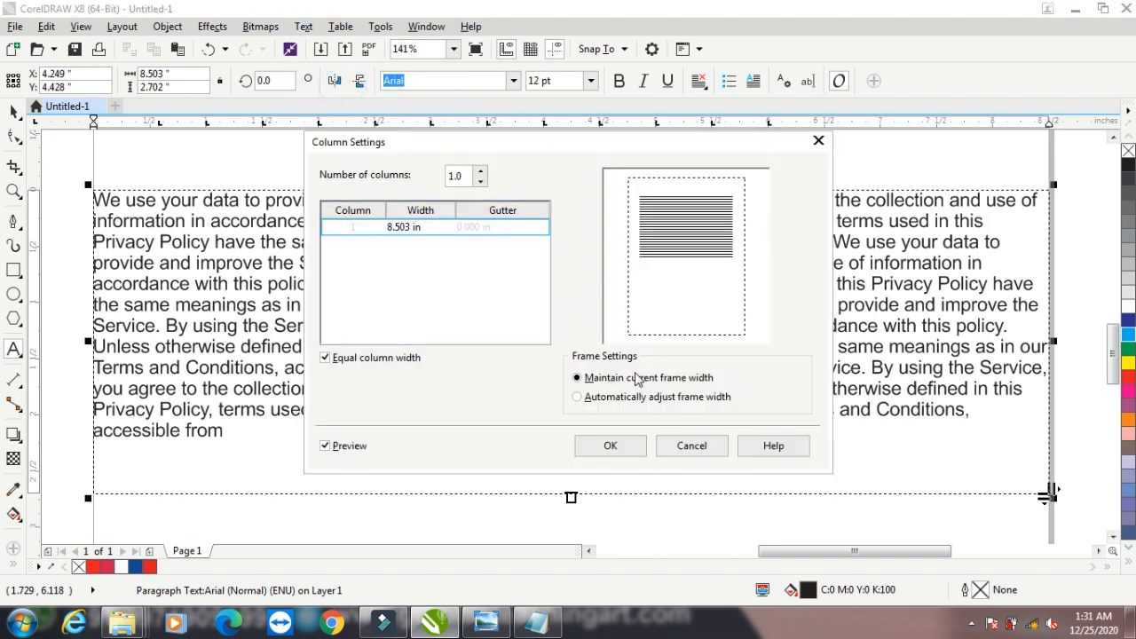
drag(559, 144, 510, 327)
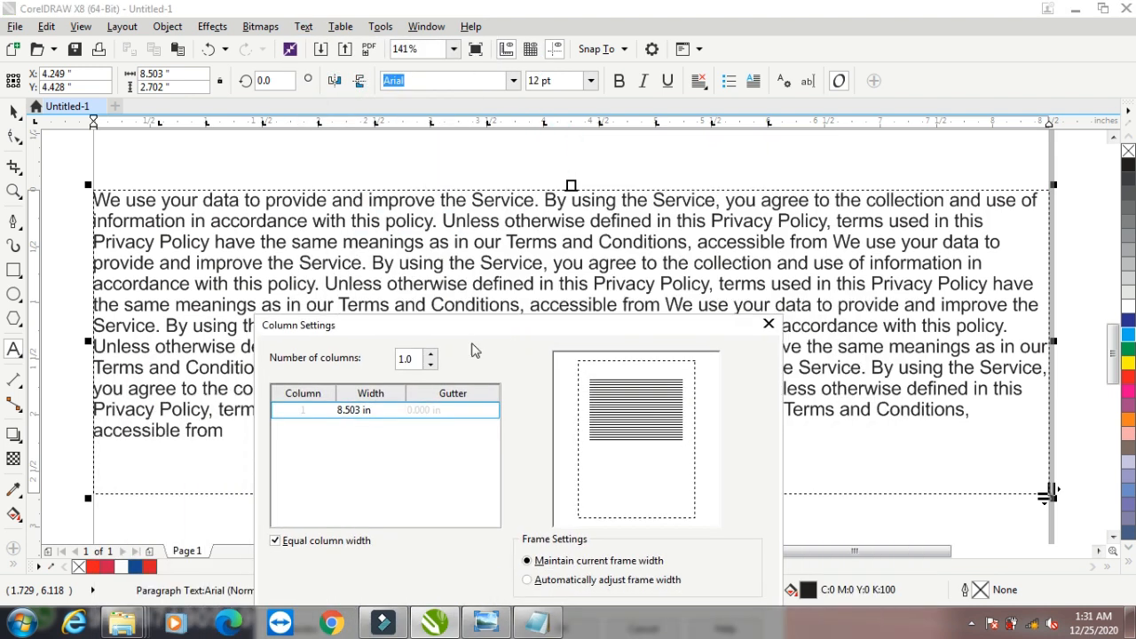
click(433, 353)
click(432, 354)
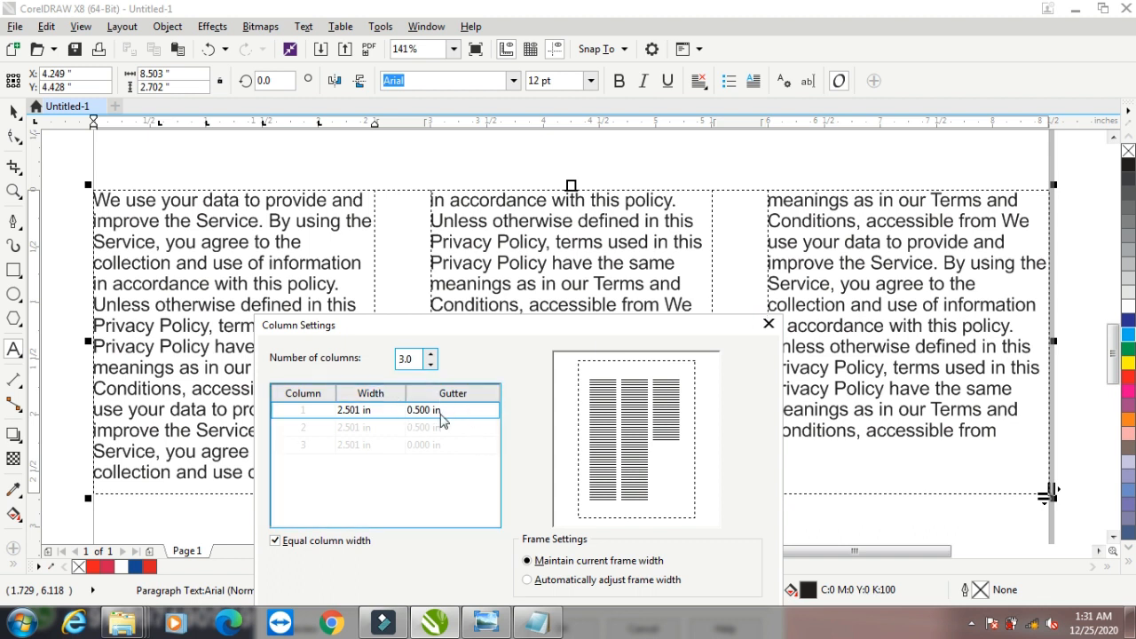
Step: Try a 0.37 inch gutter between the three columns, and discard the column settings
click(436, 412)
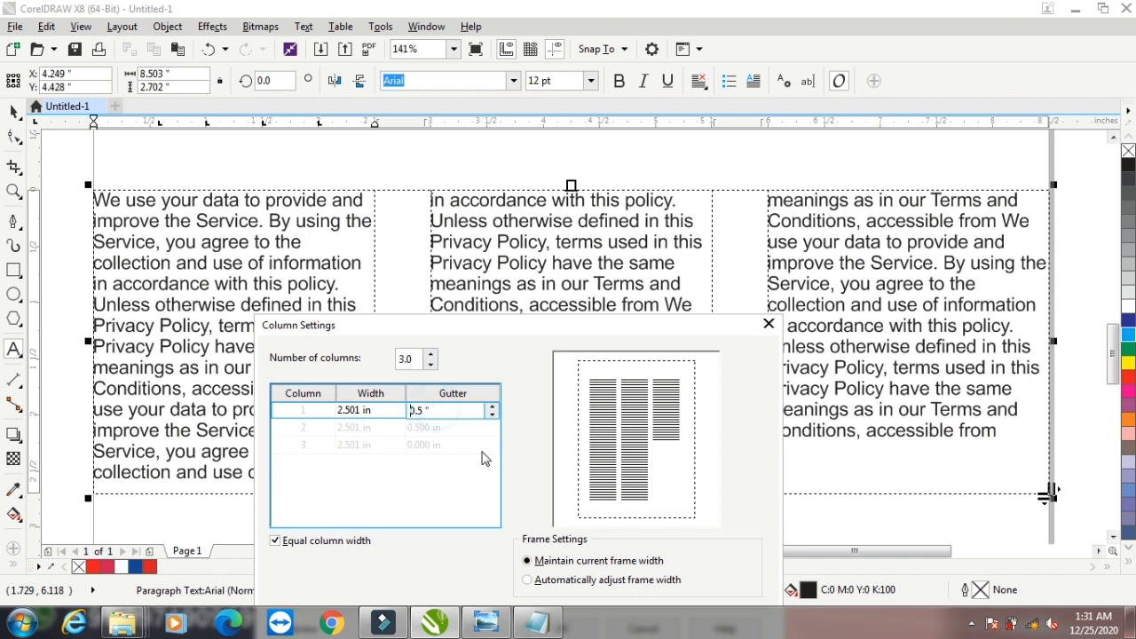
click(494, 415)
click(494, 415)
click(494, 415)
click(494, 414)
click(494, 414)
click(493, 415)
click(492, 416)
click(492, 416)
click(492, 415)
click(492, 416)
click(492, 416)
click(492, 415)
click(492, 416)
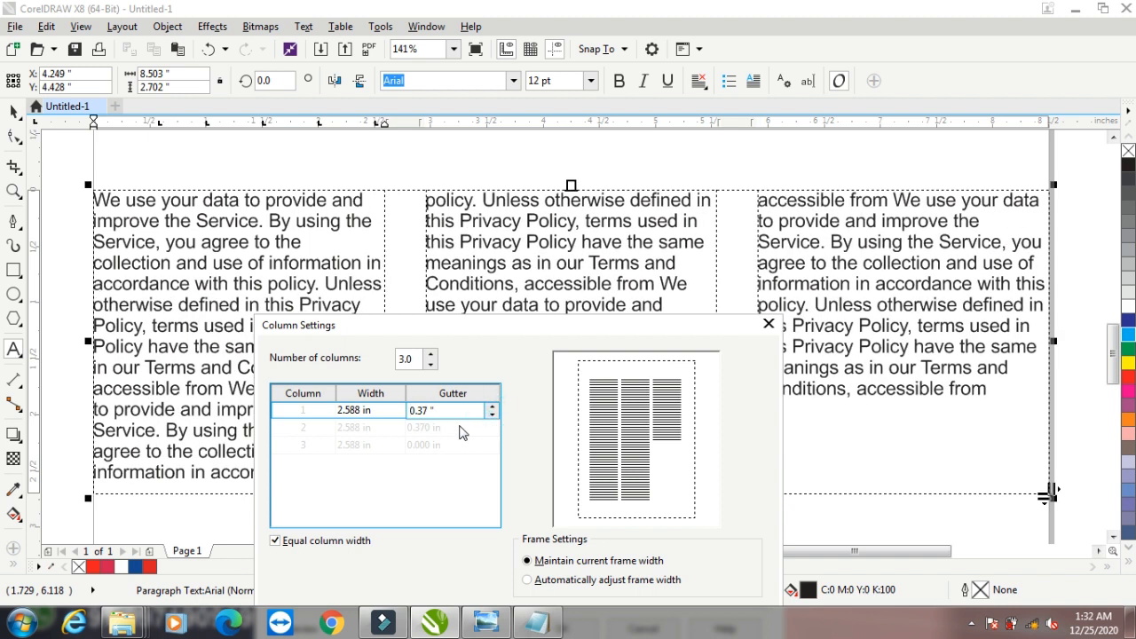
drag(616, 317, 651, 129)
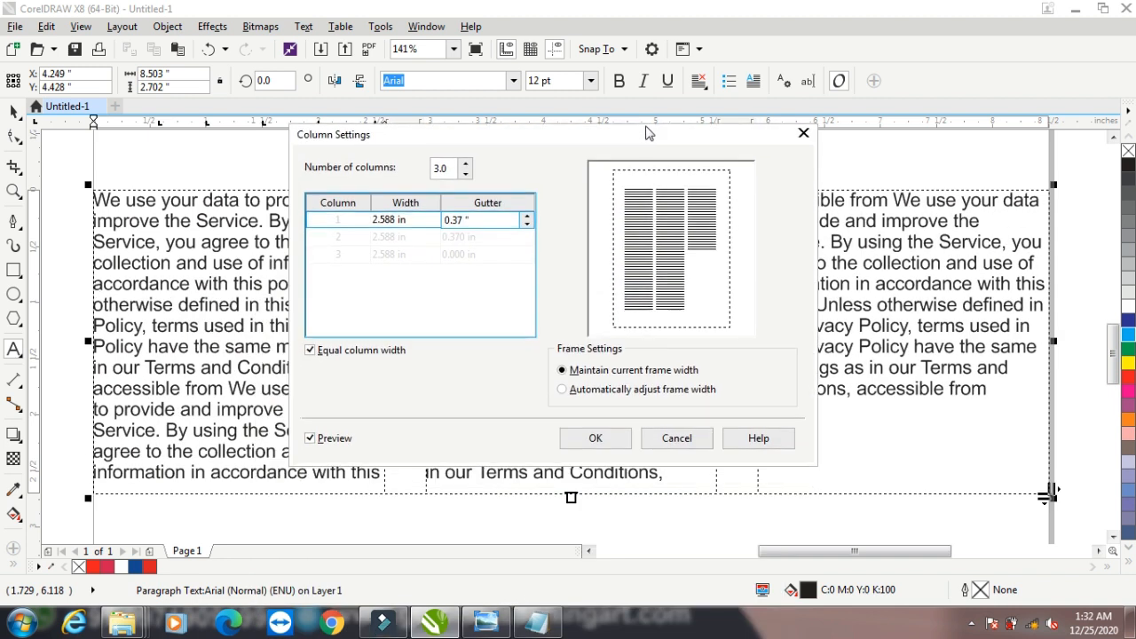
click(677, 439)
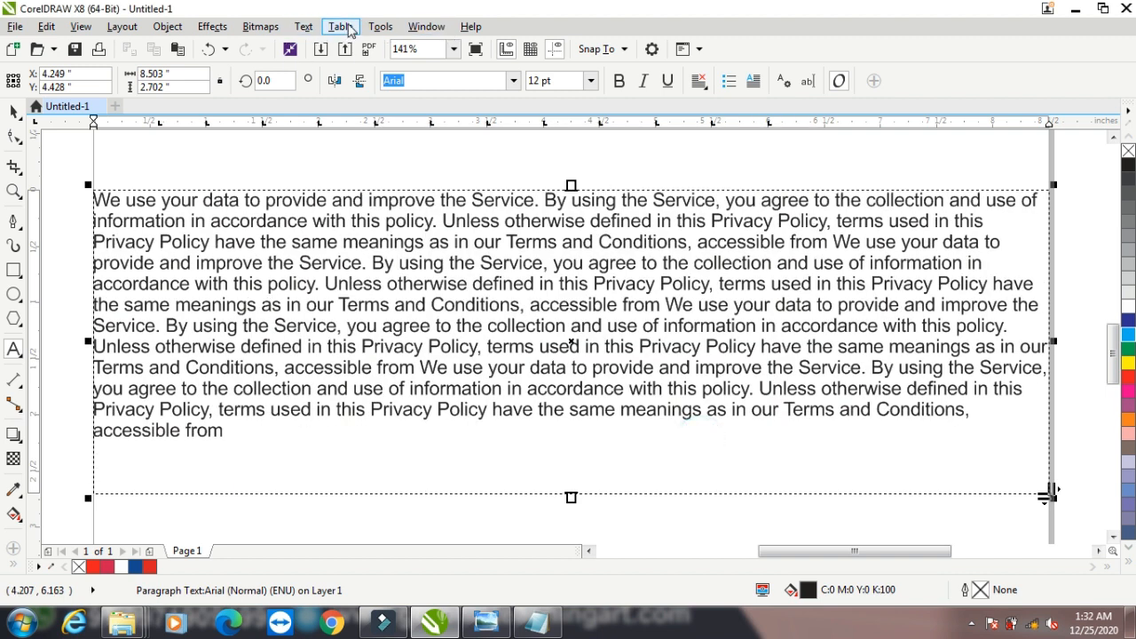
Step: Try bullets on the paragraph text with the Wingdings nine o'clock clock symbol, browse further symbols, and cancel the bullet settings
click(342, 27)
mouse_move(304, 27)
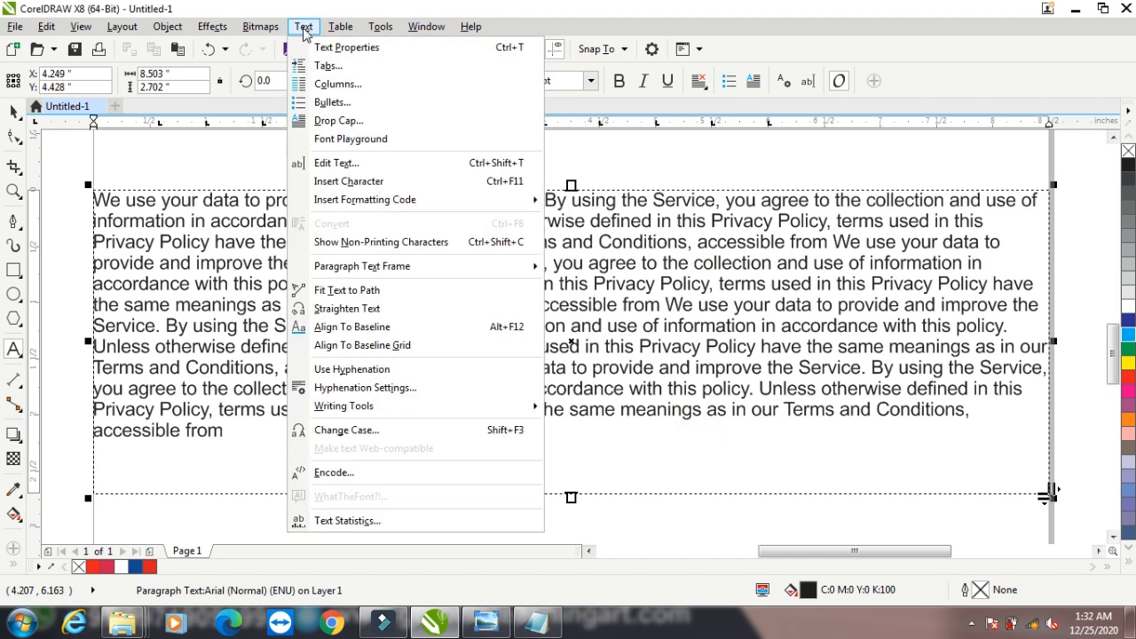
click(359, 102)
click(439, 186)
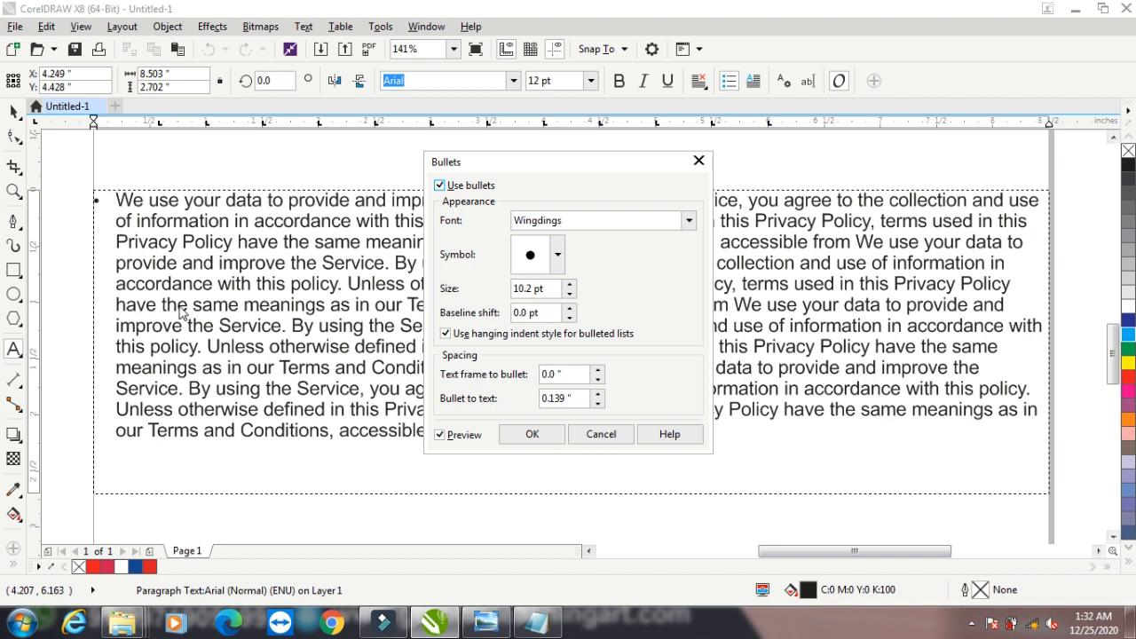
click(557, 255)
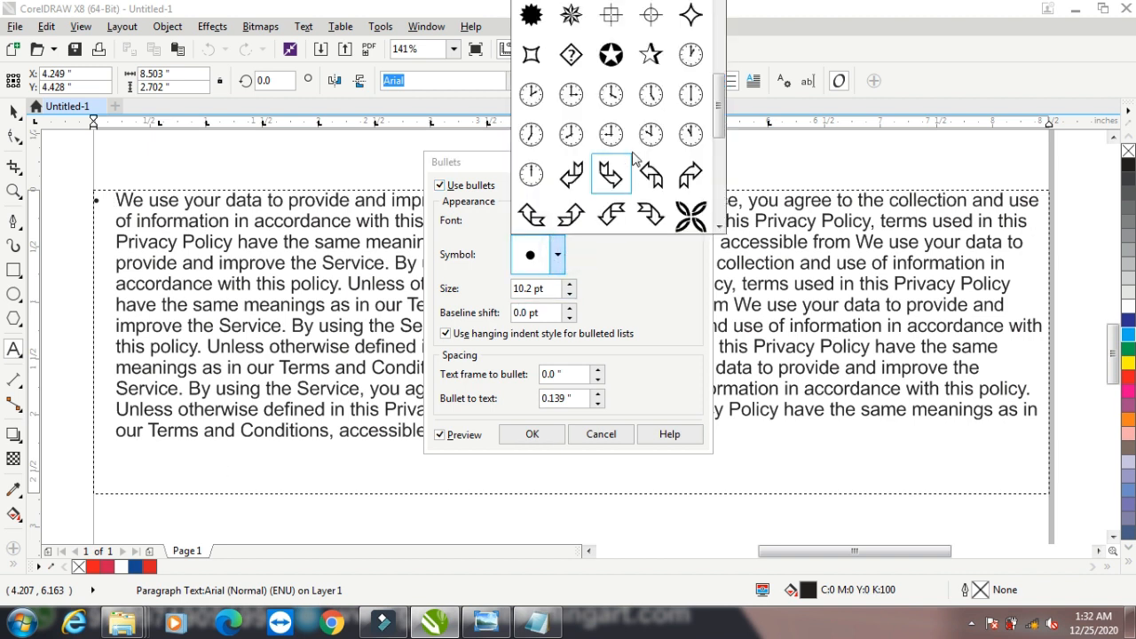
click(612, 134)
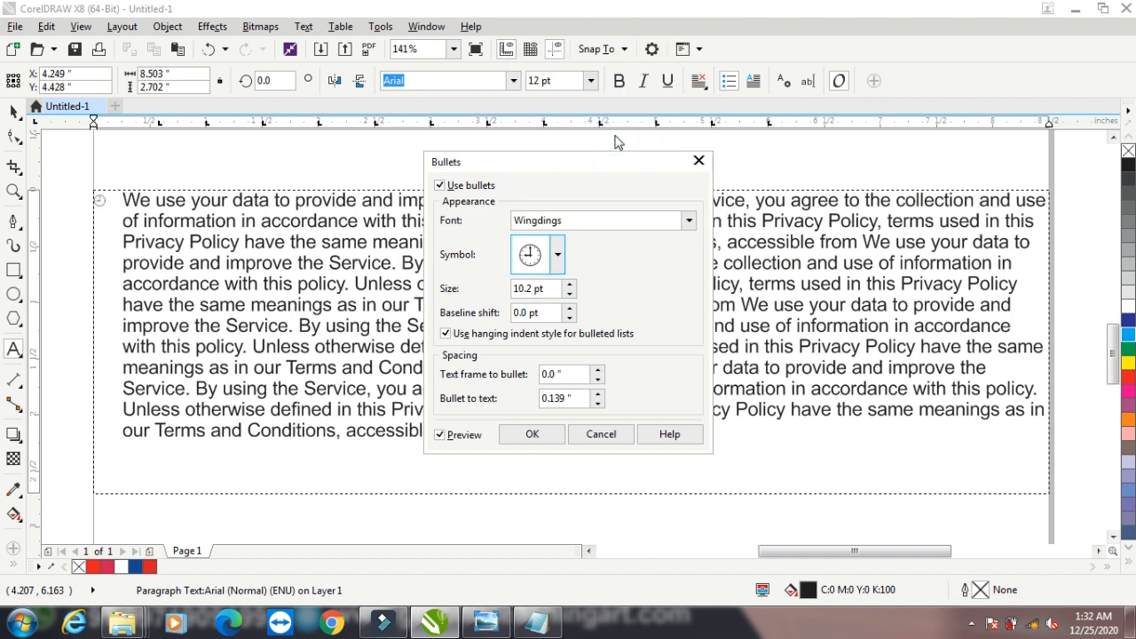
click(558, 254)
mouse_move(720, 142)
mouse_down()
mouse_move(722, 32)
mouse_move(708, 191)
mouse_move(709, 125)
mouse_up()
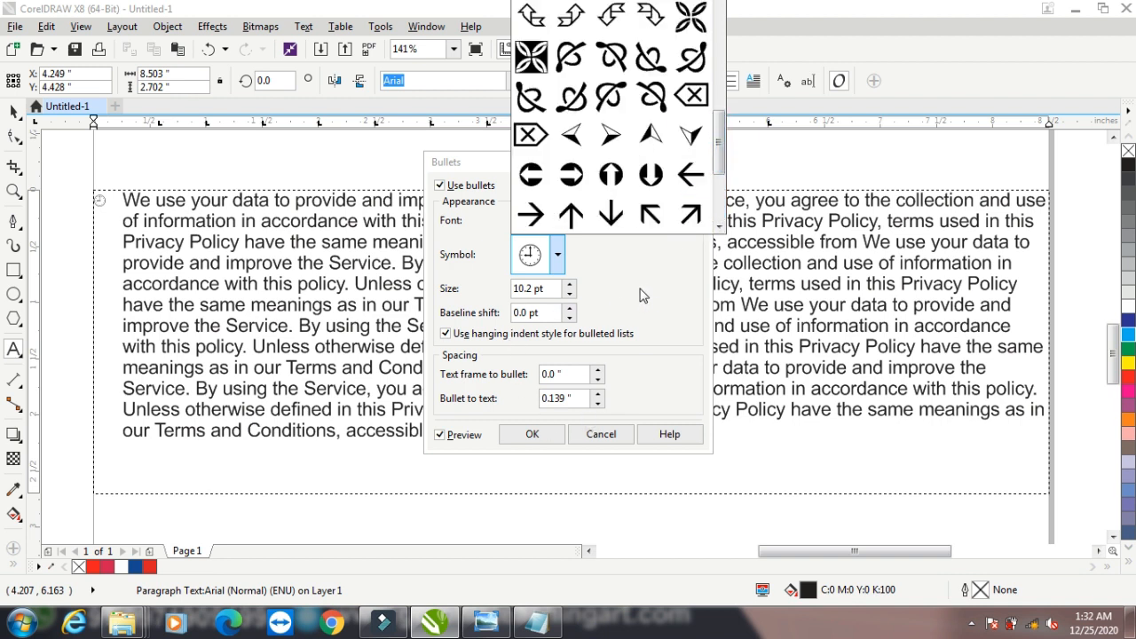
click(600, 434)
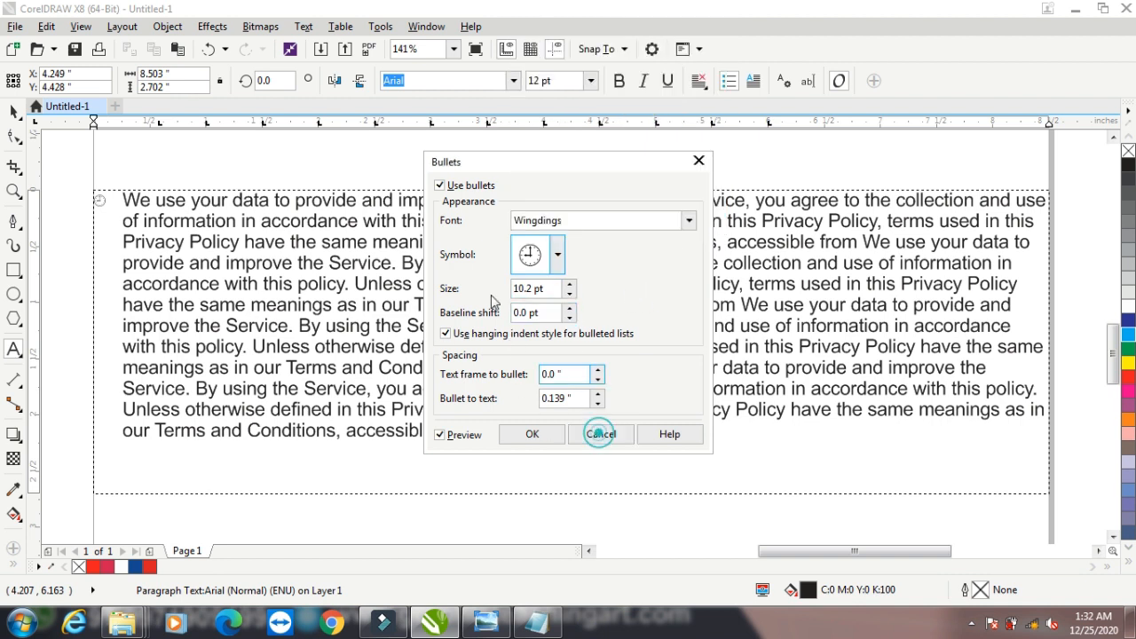
click(611, 435)
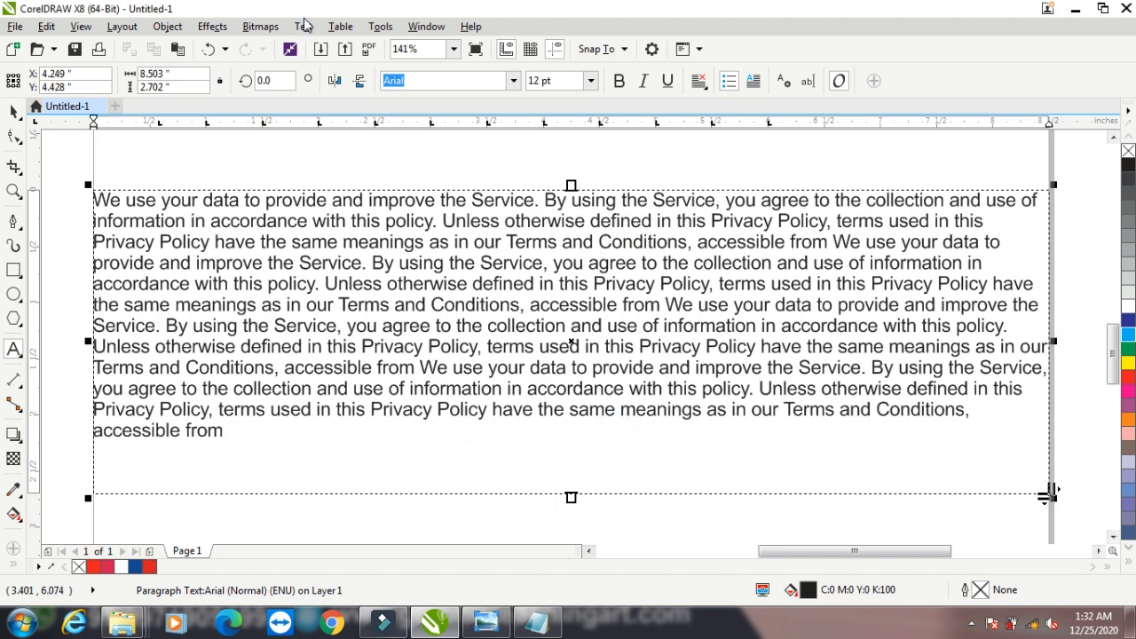
Step: Preview a drop cap spanning 4 lines on the paragraph text, and toggle its hanging indent style on and off
click(302, 25)
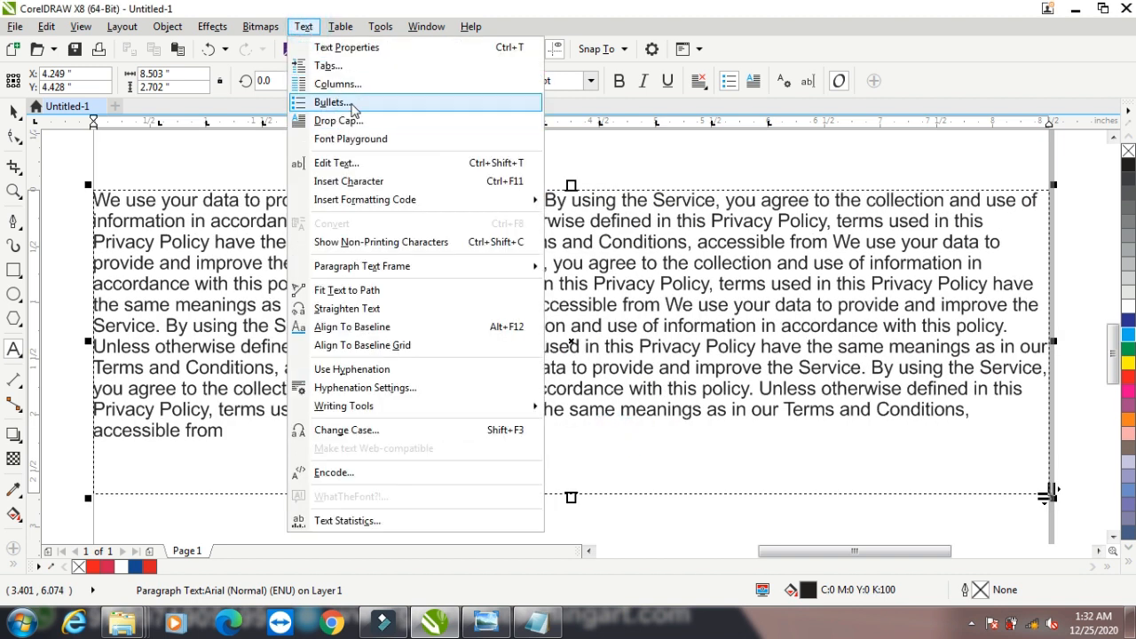
click(353, 119)
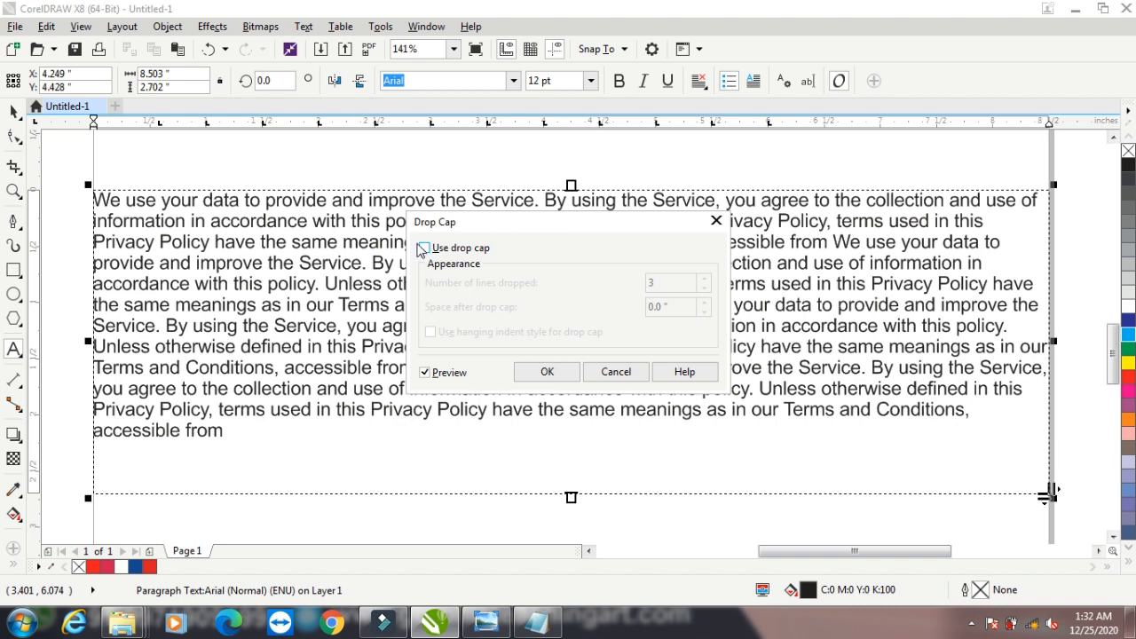
click(424, 248)
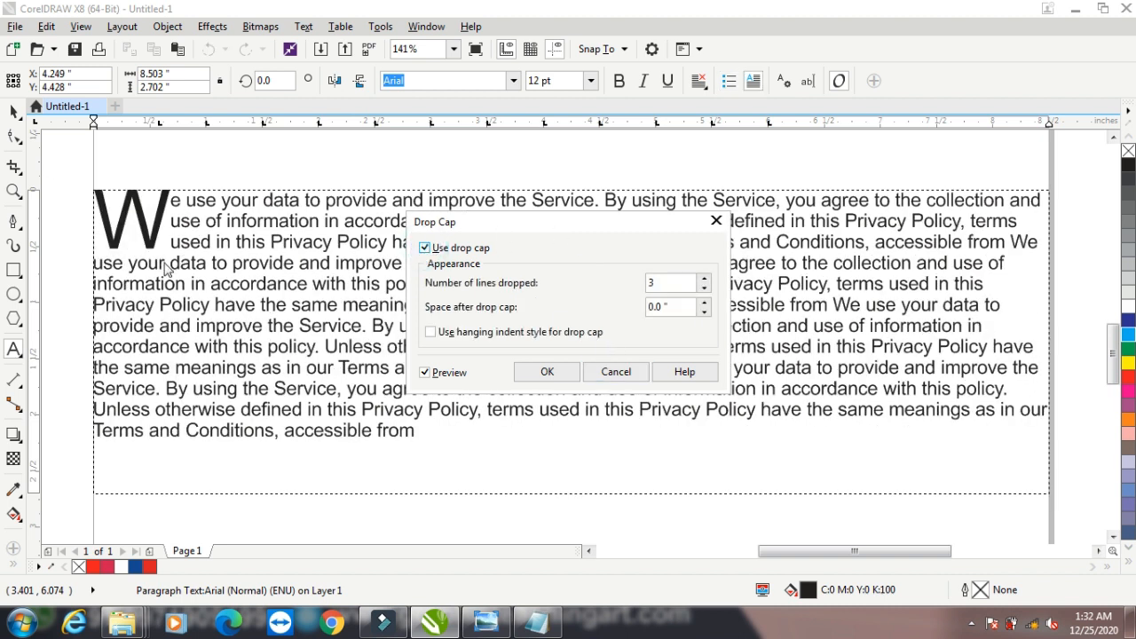
click(704, 278)
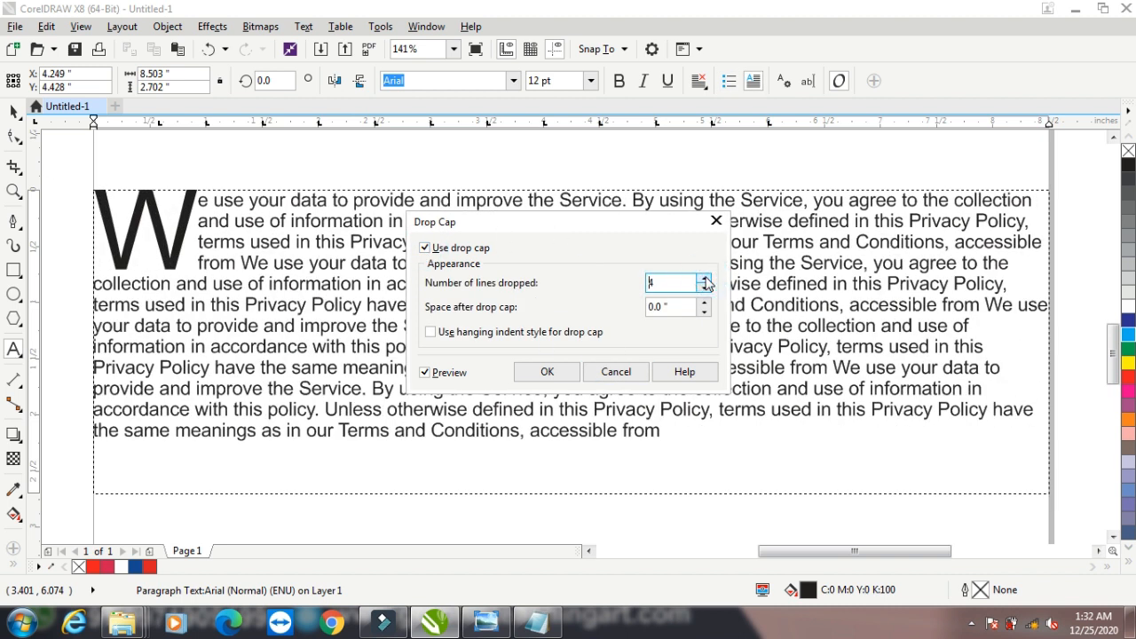
click(431, 333)
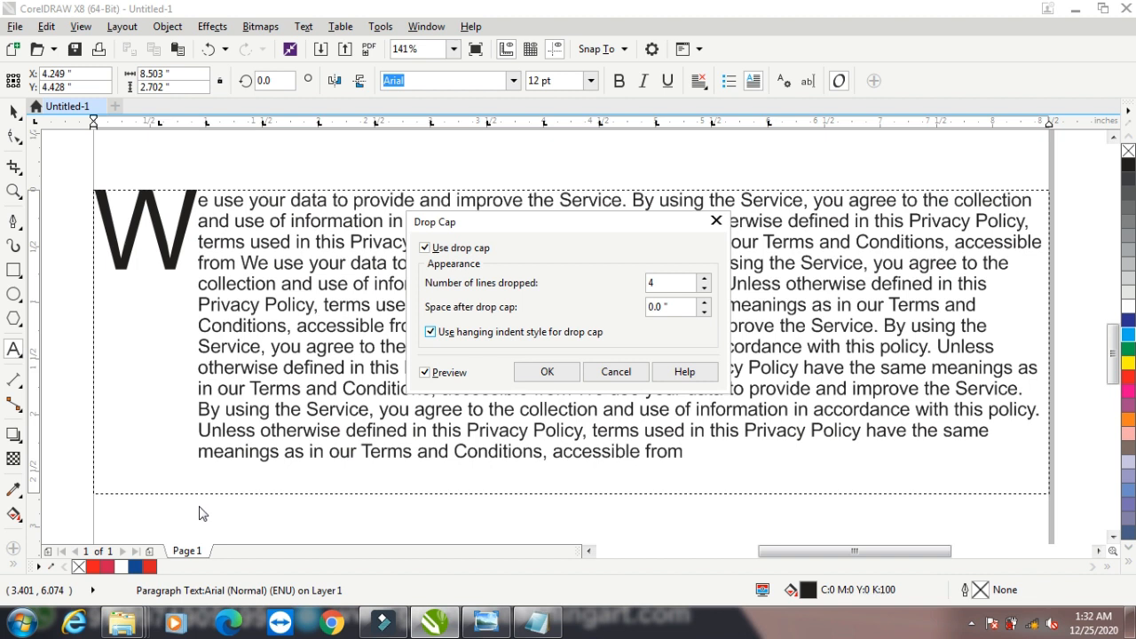
click(431, 333)
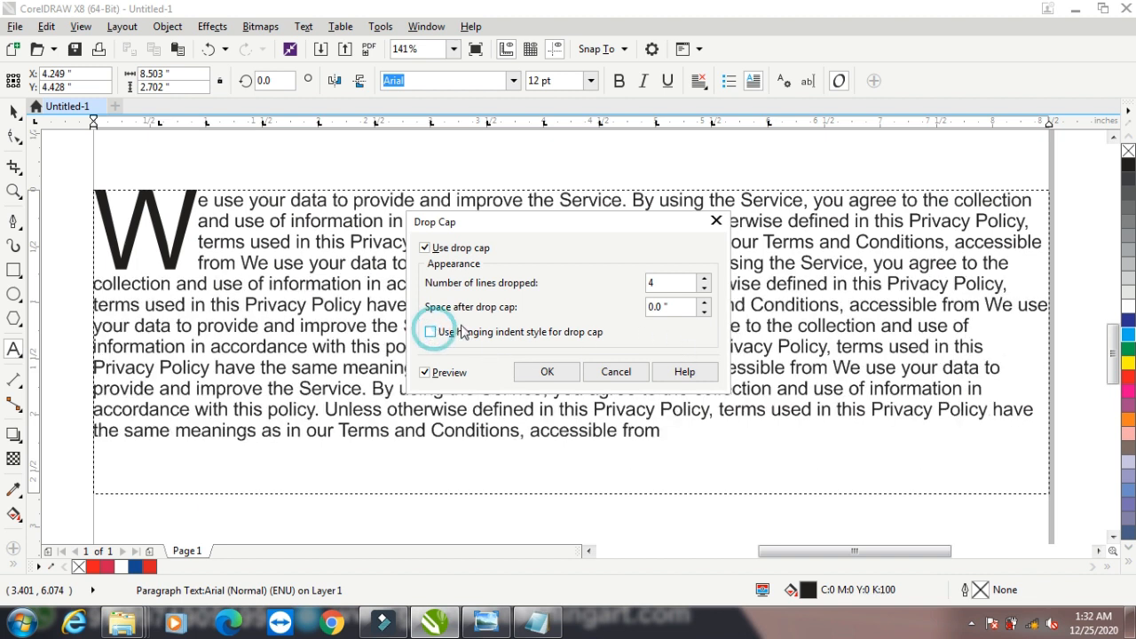
Step: Try a 0.2 inch space after the drop cap, return it to 0.0, and cancel the drop cap settings
click(704, 302)
click(704, 303)
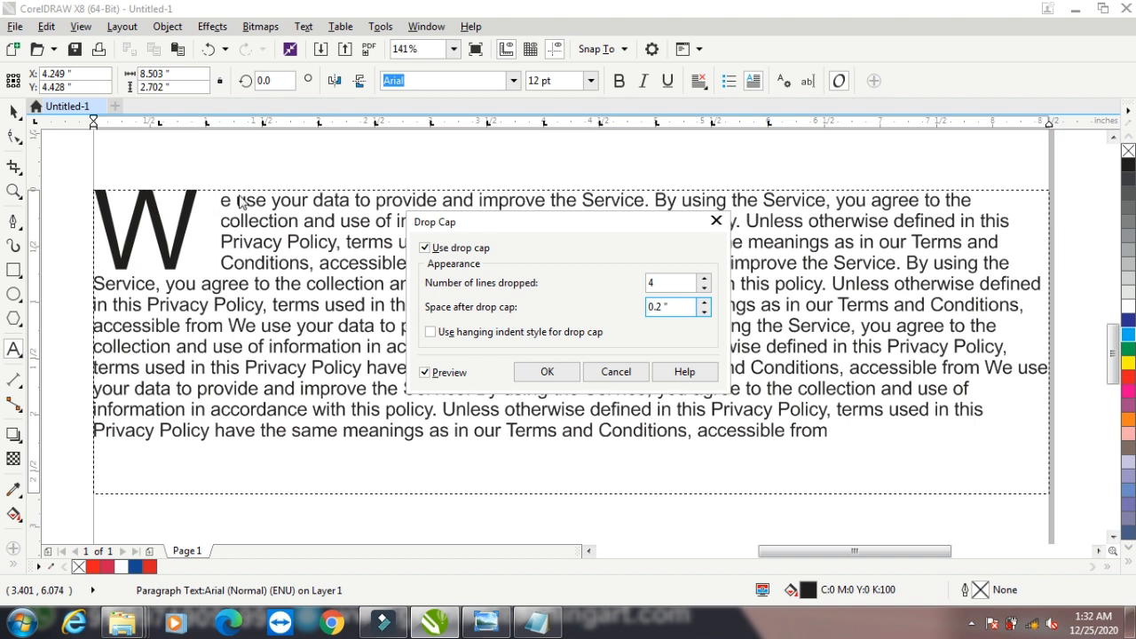
click(702, 313)
click(702, 313)
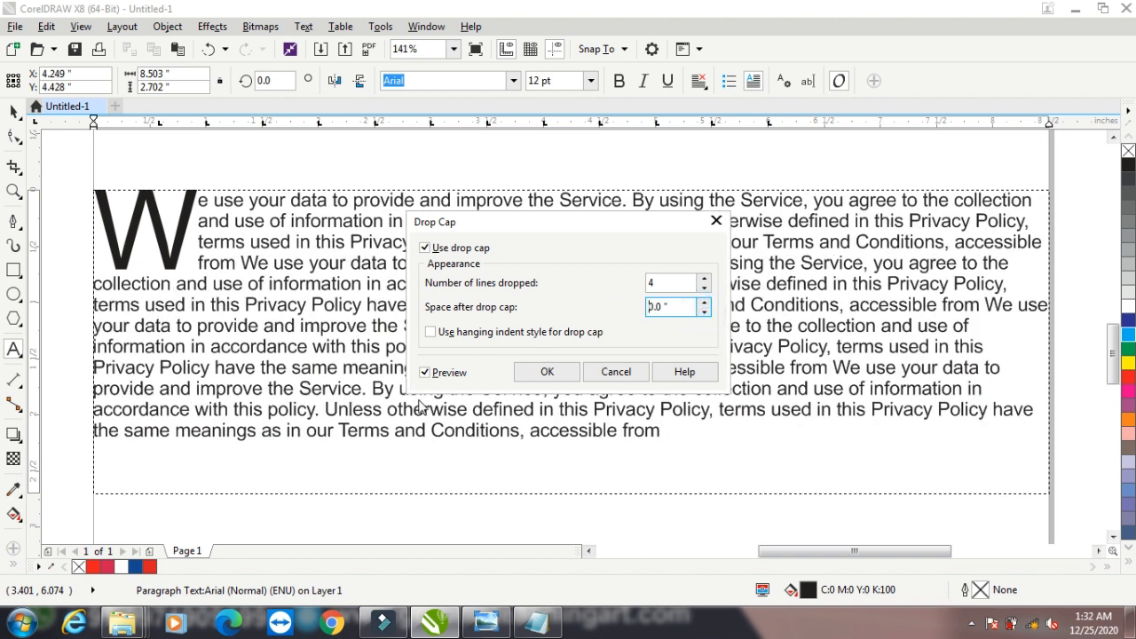
click(617, 371)
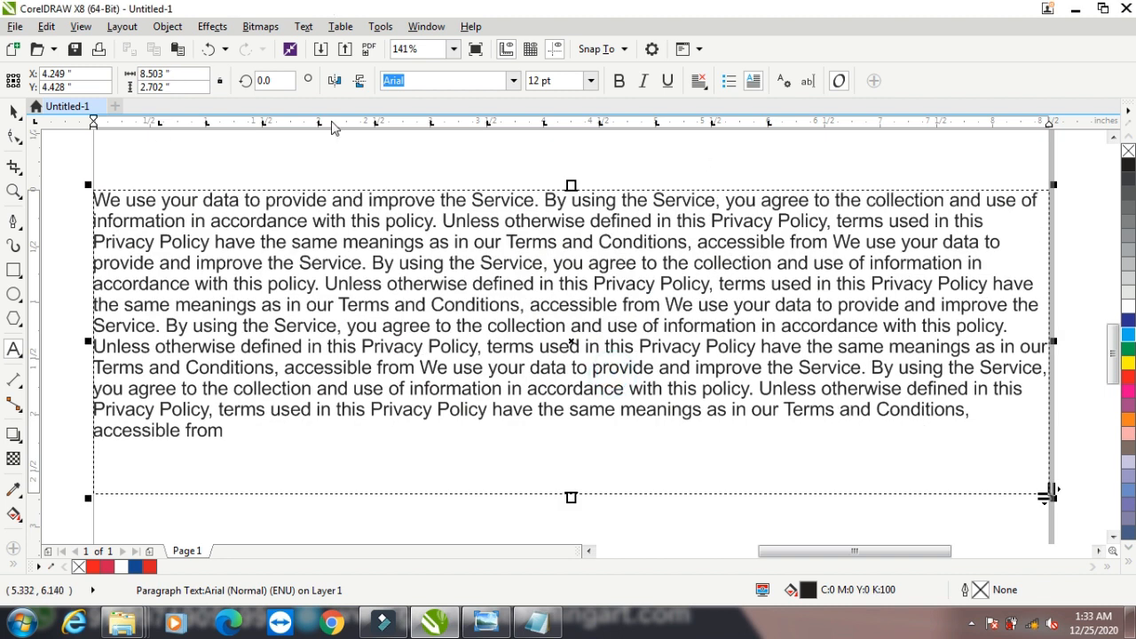
Step: Open the Font Playground and set the whole paragraph text's font to Bauhaus 93
click(304, 28)
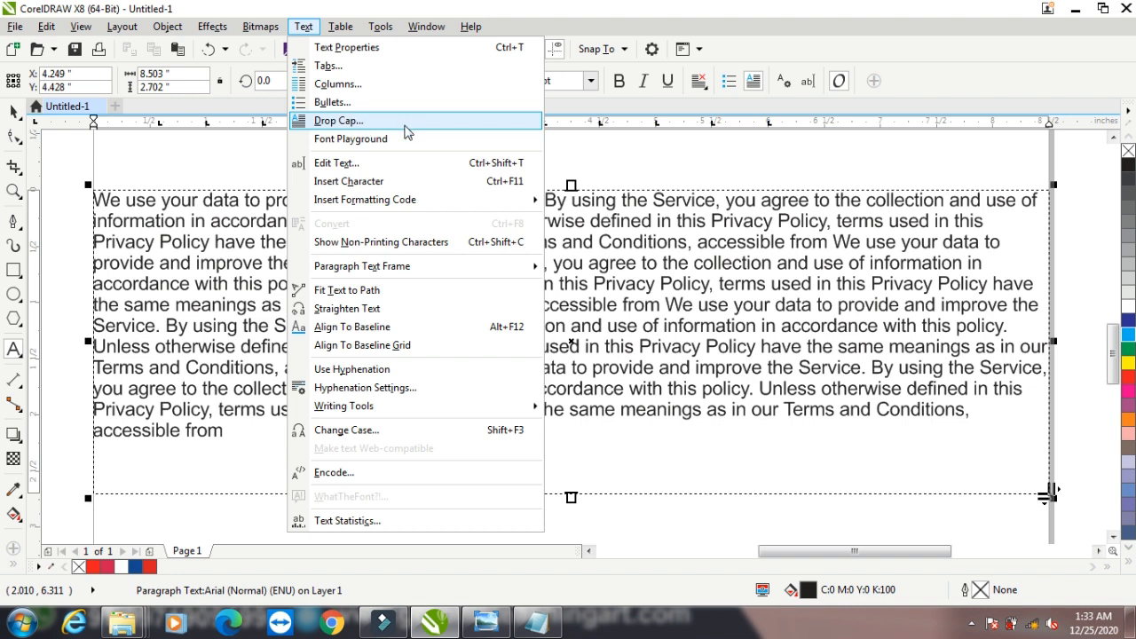
click(405, 141)
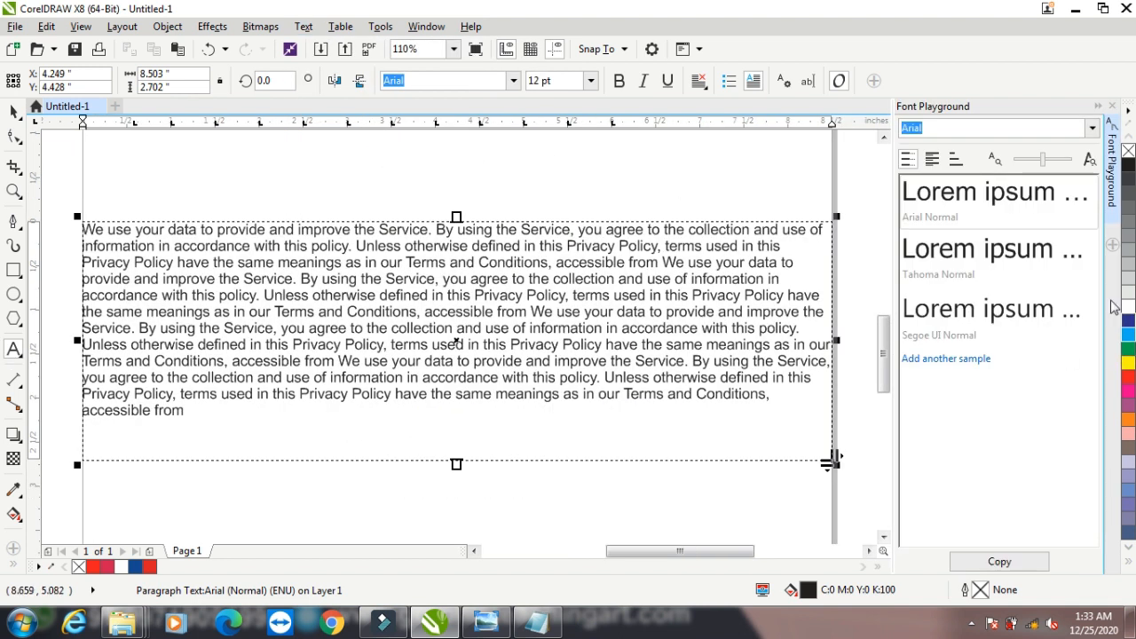
click(514, 80)
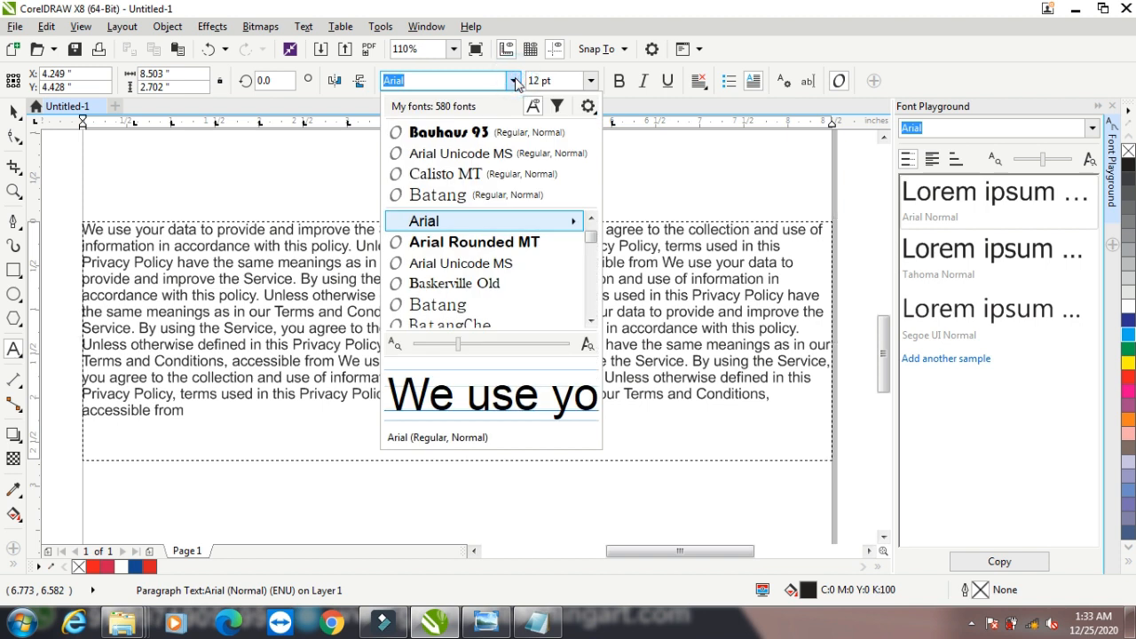
click(448, 133)
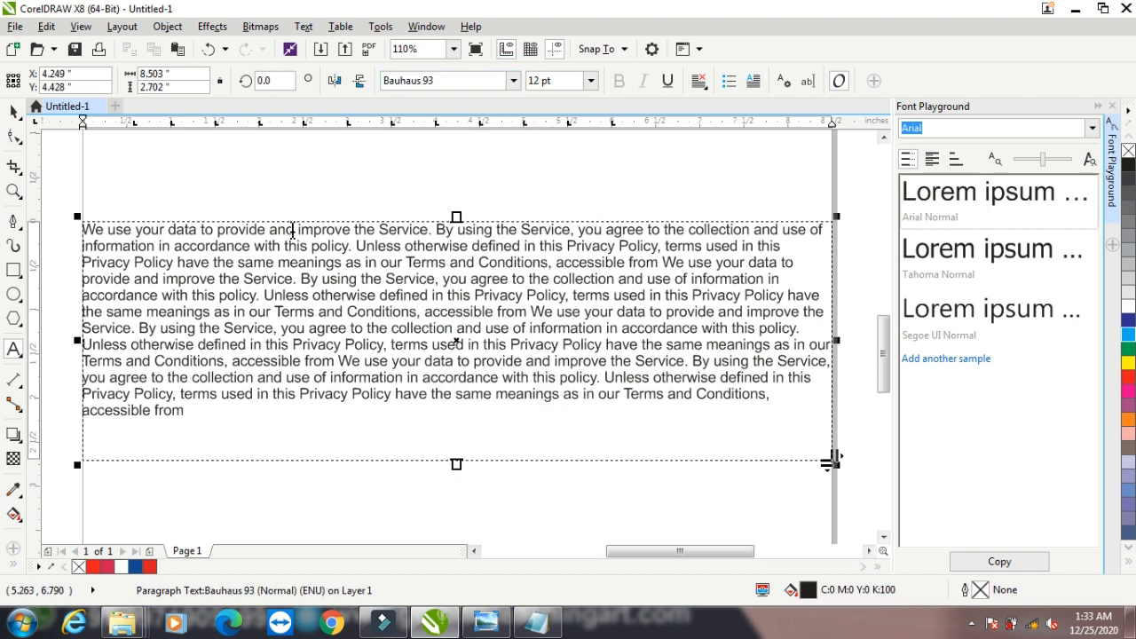
click(15, 111)
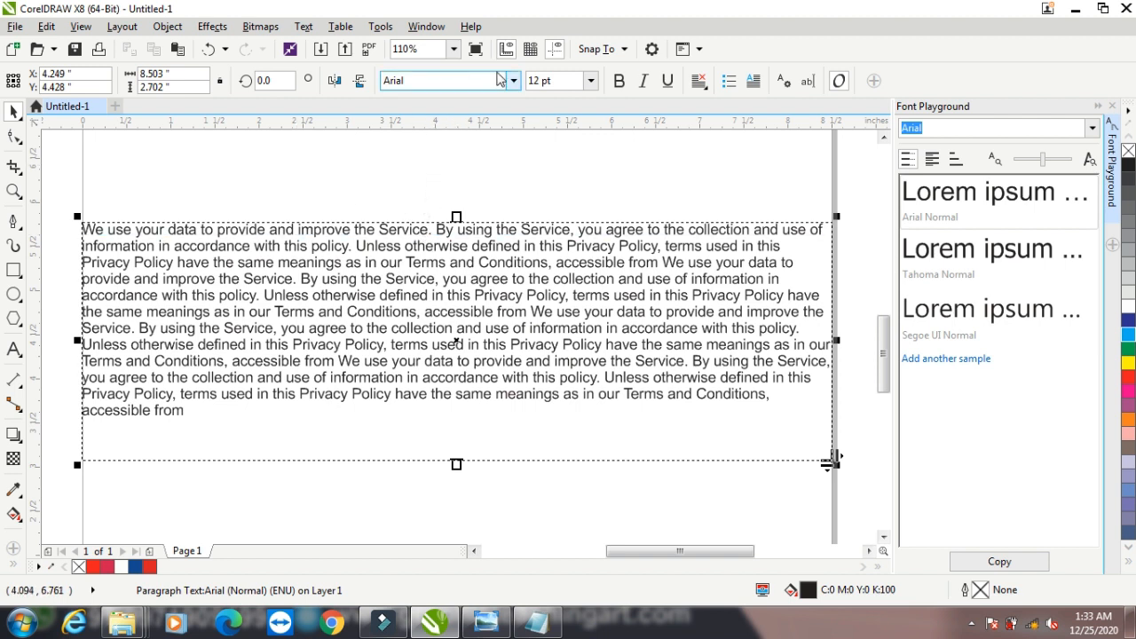
click(513, 80)
click(455, 133)
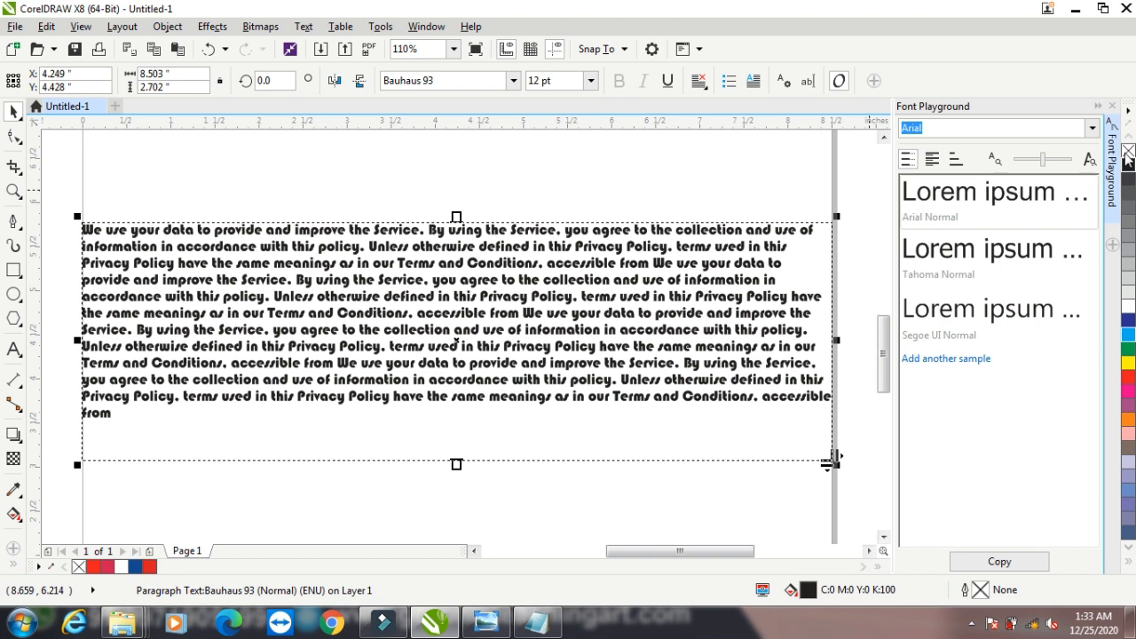
Step: Try Bauhaus 93 on the first Font Playground sample, and set that sample to Brush Script MT
click(1092, 131)
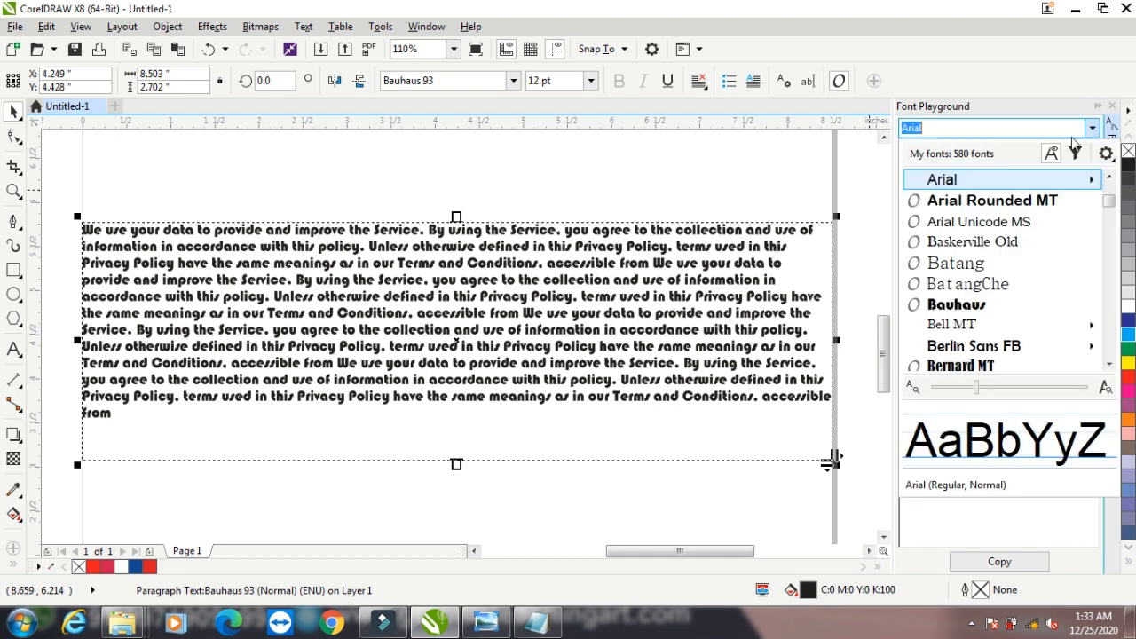
click(961, 306)
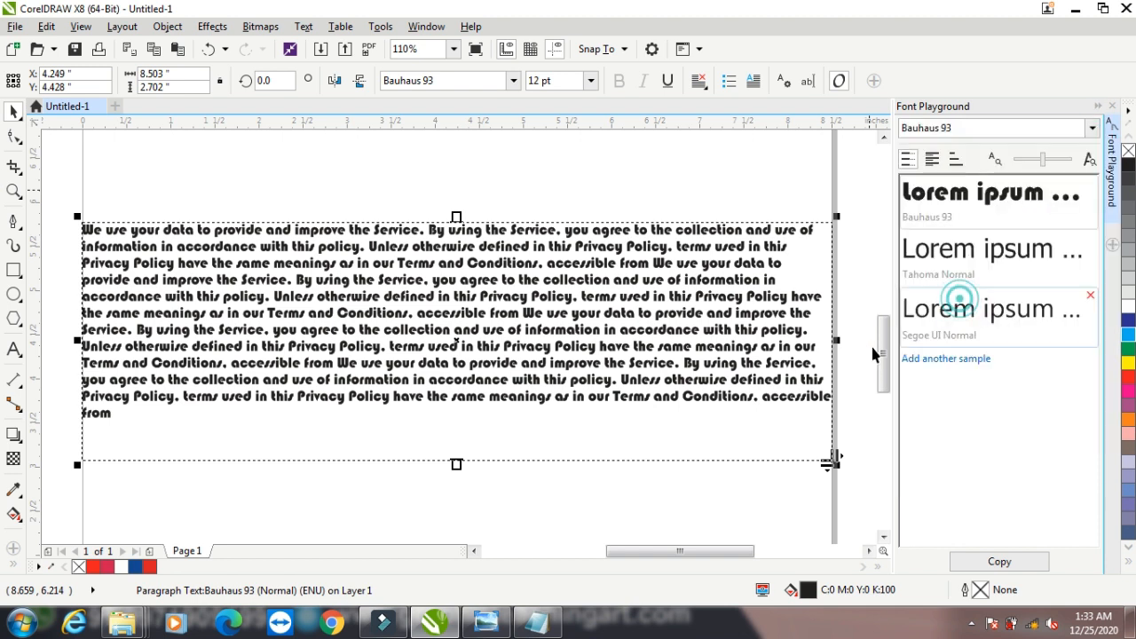
click(1092, 129)
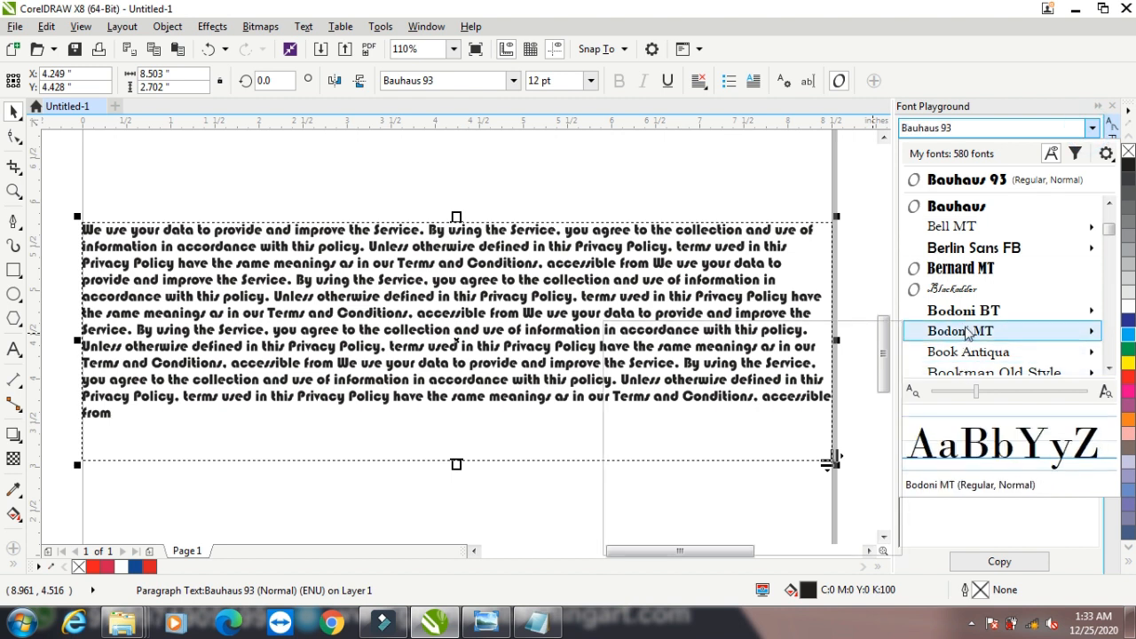
scroll(988, 298, down, 3)
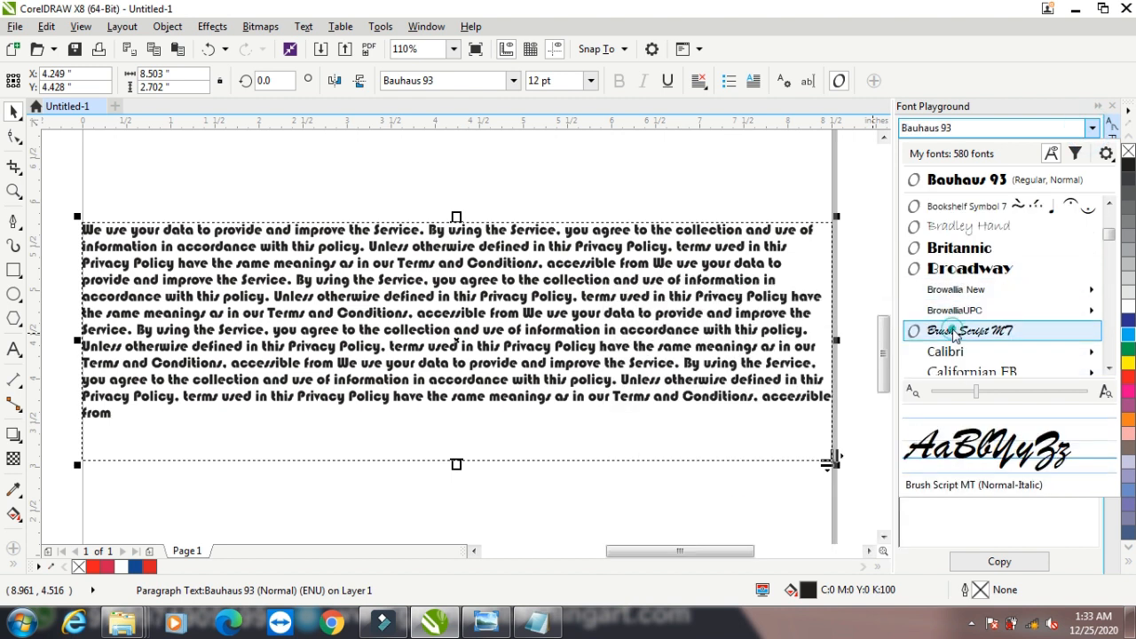
click(953, 330)
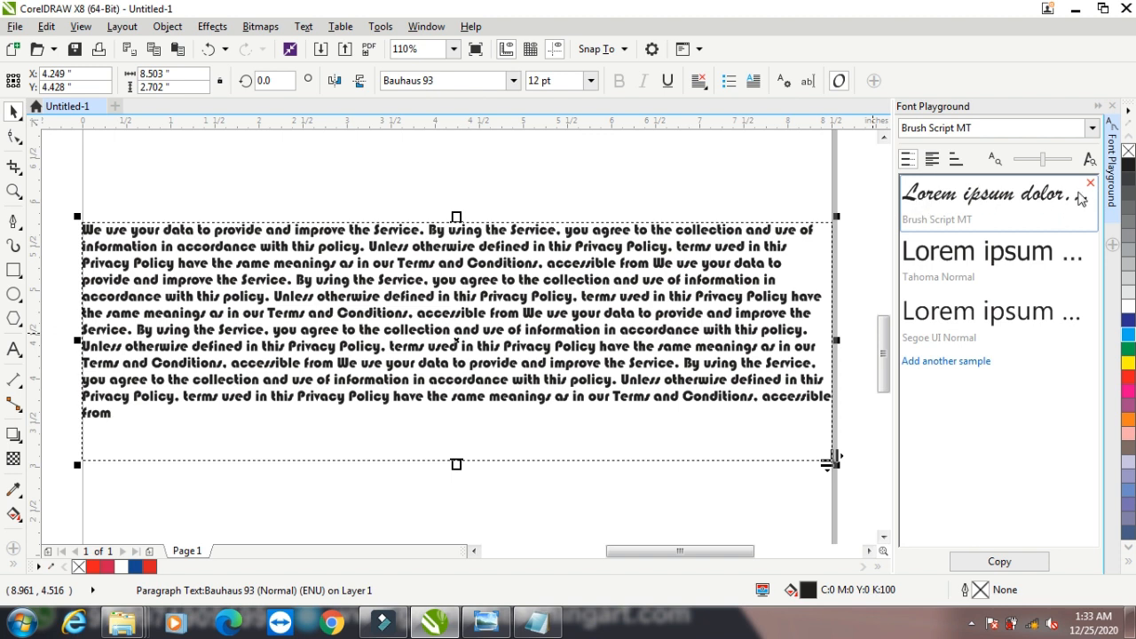
Step: Set the paragraph text's font to Bradley Hand ITC
click(512, 81)
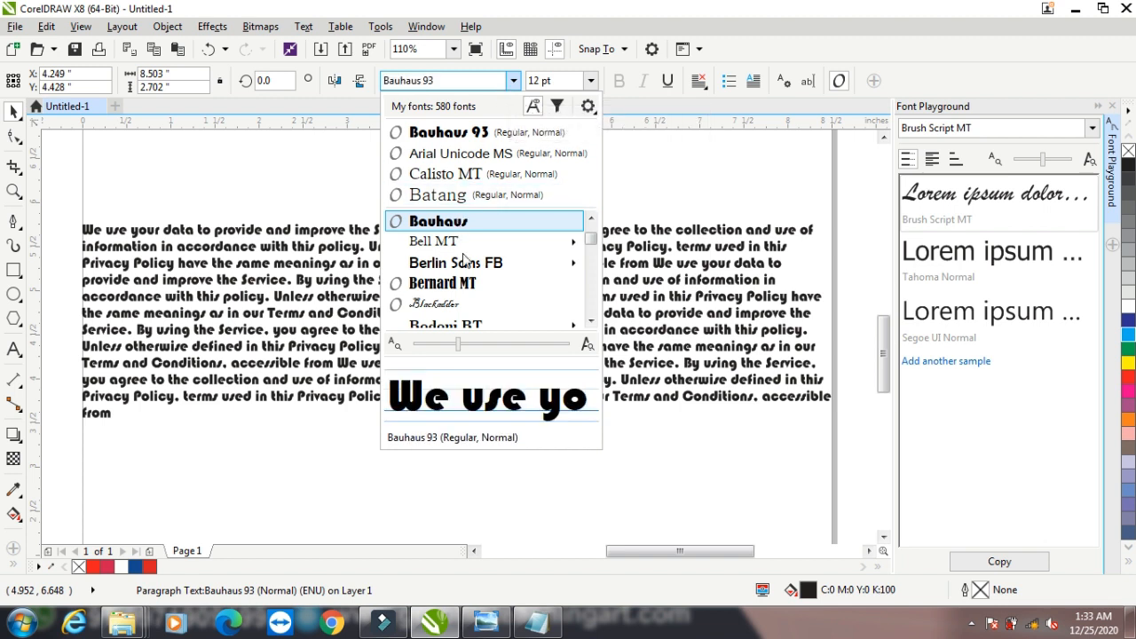
scroll(463, 262, down, 3)
scroll(464, 266, down, 1)
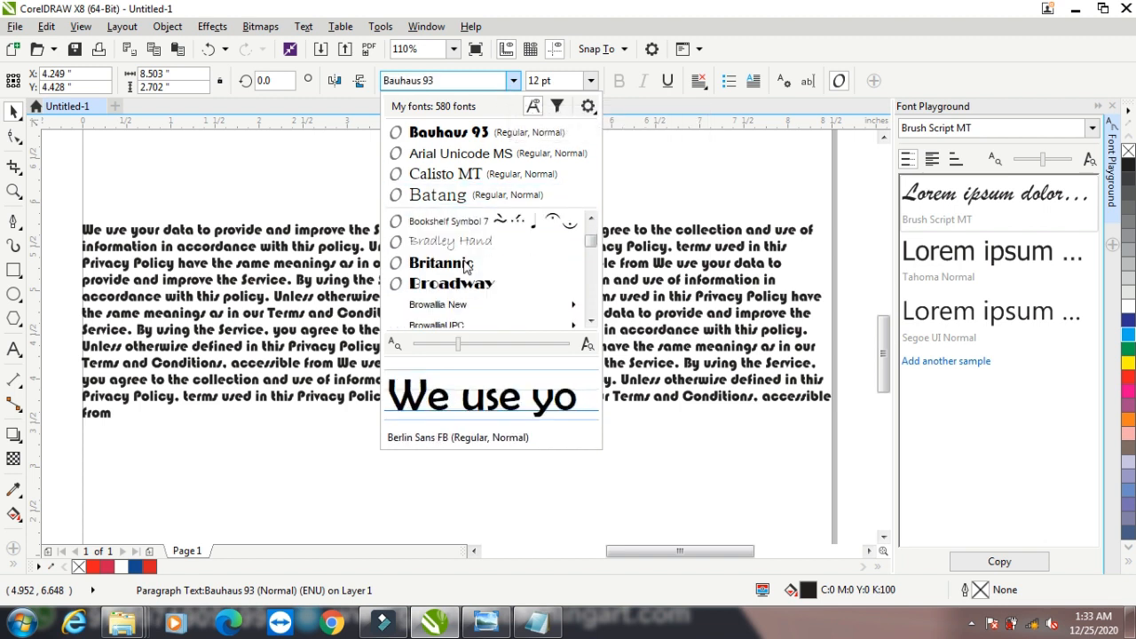
click(449, 236)
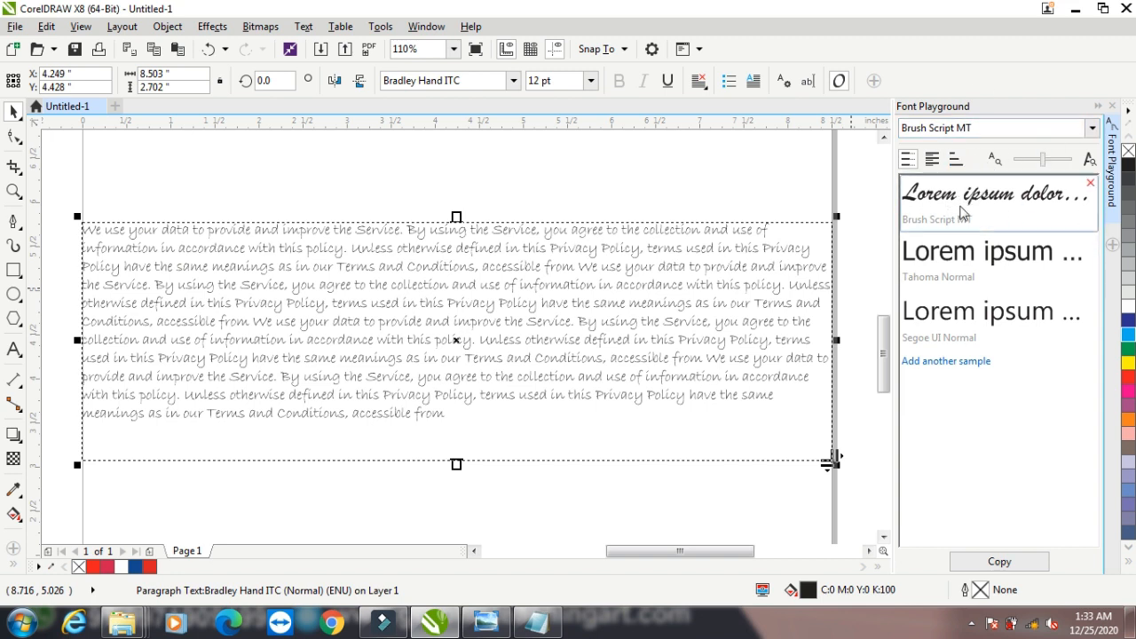
Step: Open the paragraph for editing in Edit Text and replace its entire content with a short uppercase line introducing a person's name
click(304, 27)
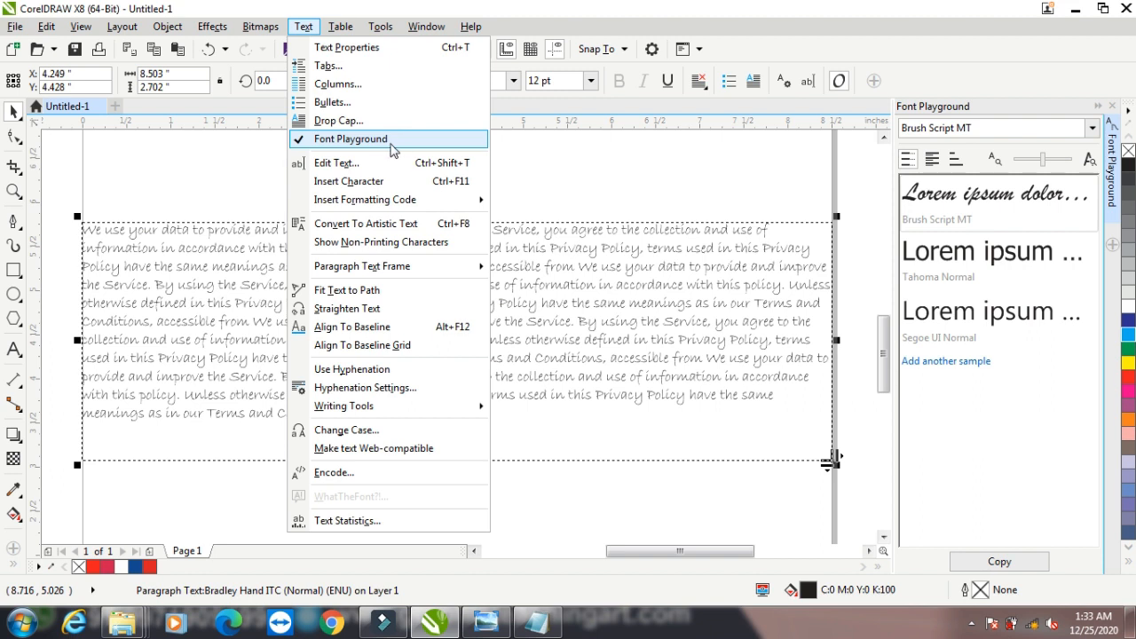
click(335, 166)
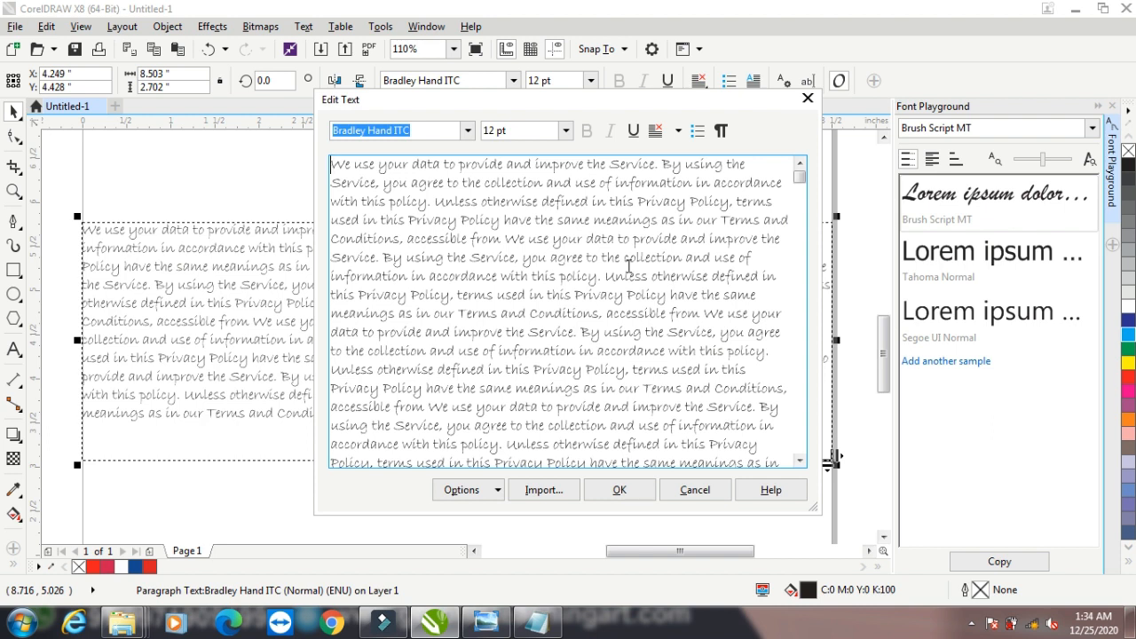
key(Delete)
key(Delete)
key(Delete)
key(Delete)
key(Delete)
key(Delete)
key(Delete)
key(Delete)
key(Delete)
key(Delete)
key(Delete)
key(Delete)
key(Delete)
key(Delete)
key(Delete)
key(Delete)
key(Delete)
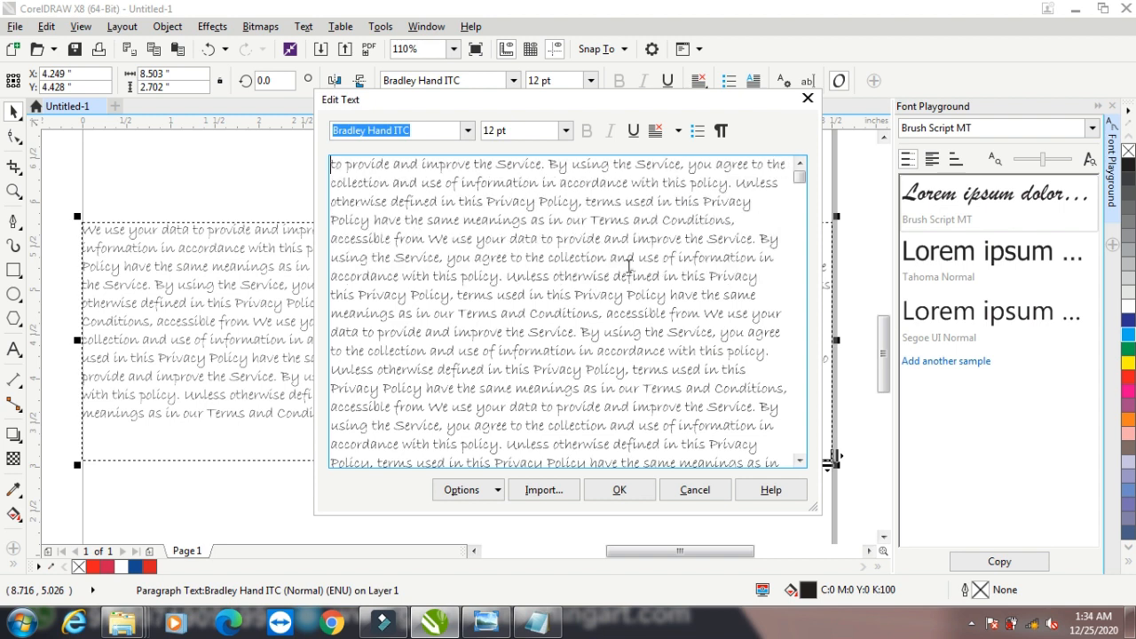
drag(799, 176, 799, 395)
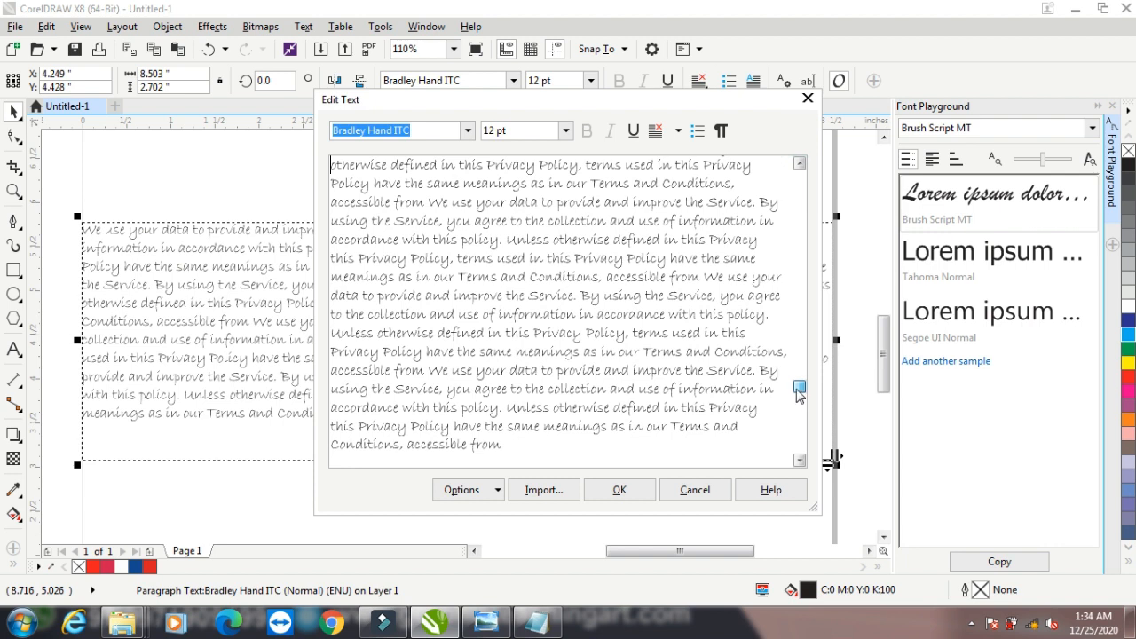
drag(503, 445, 295, 127)
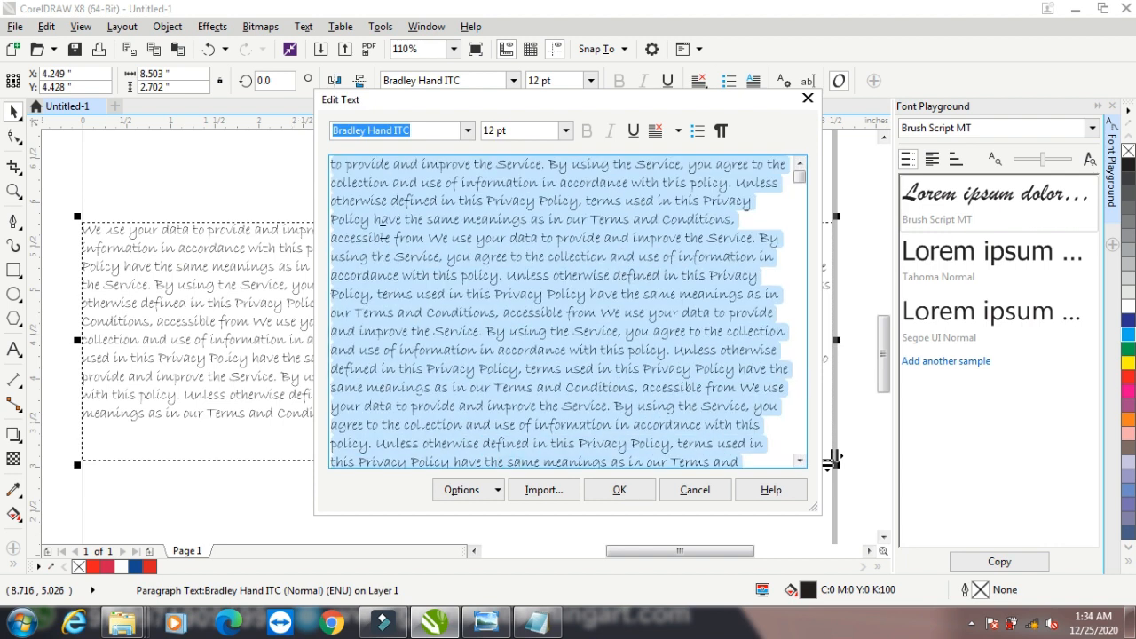
key(Delete)
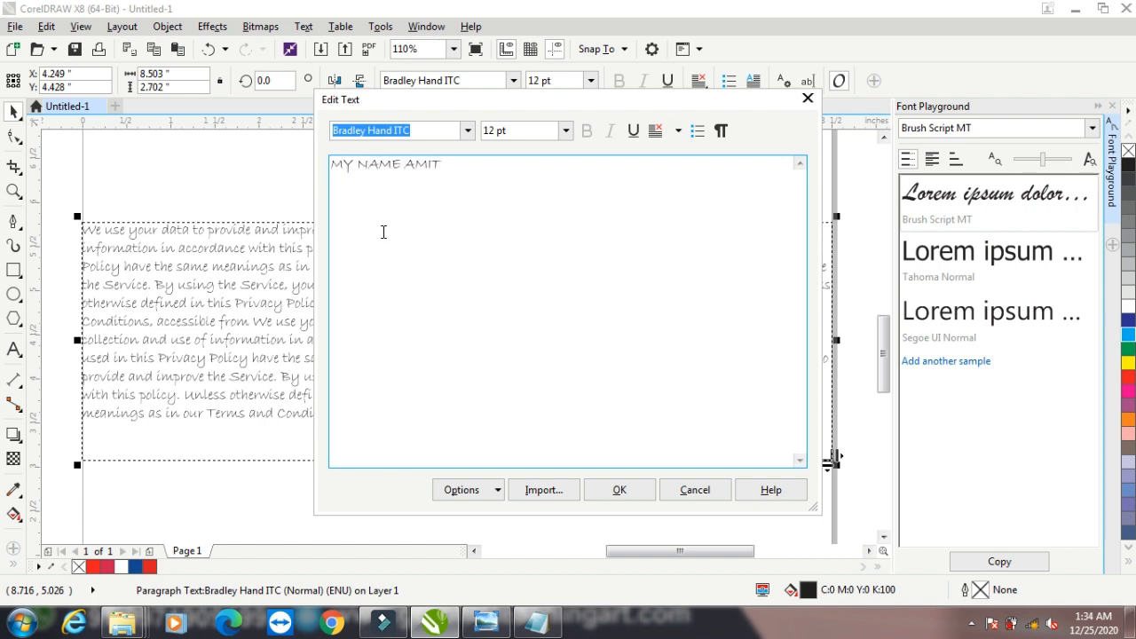
Step: Set the whole new line to 24 pt in the Centaur font within Edit Text
key(ctrl+a)
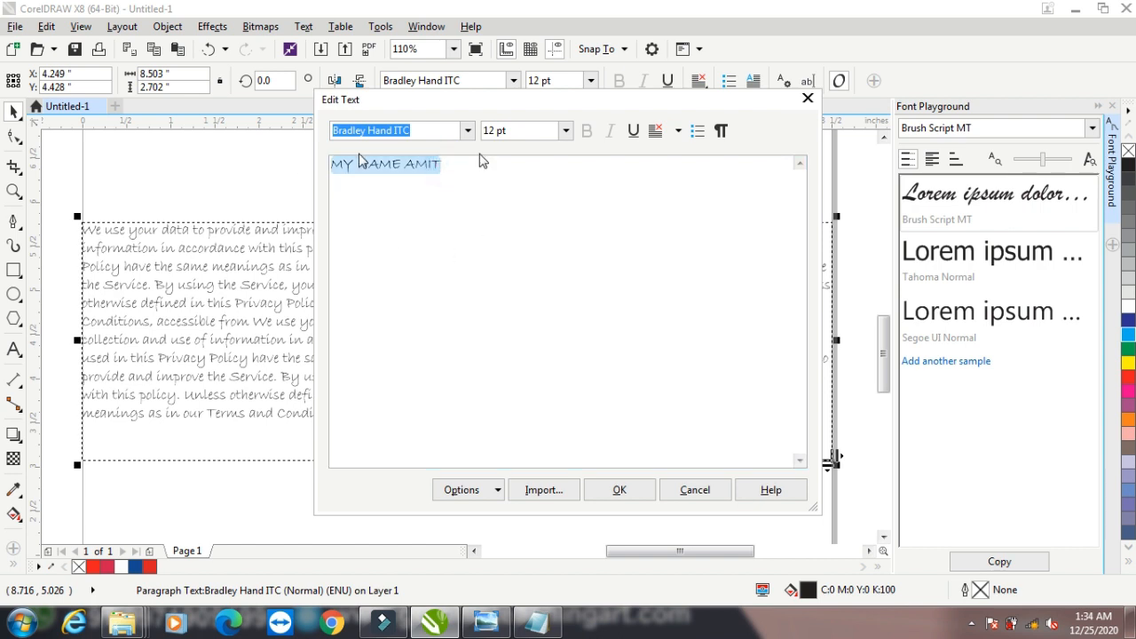
click(564, 131)
click(524, 281)
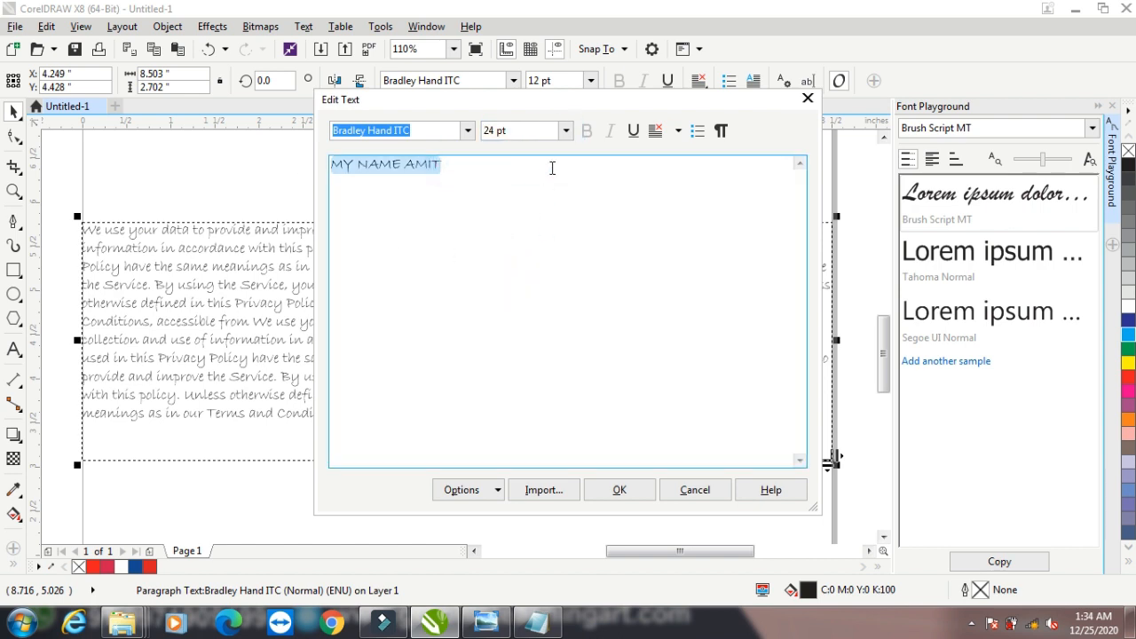
click(465, 131)
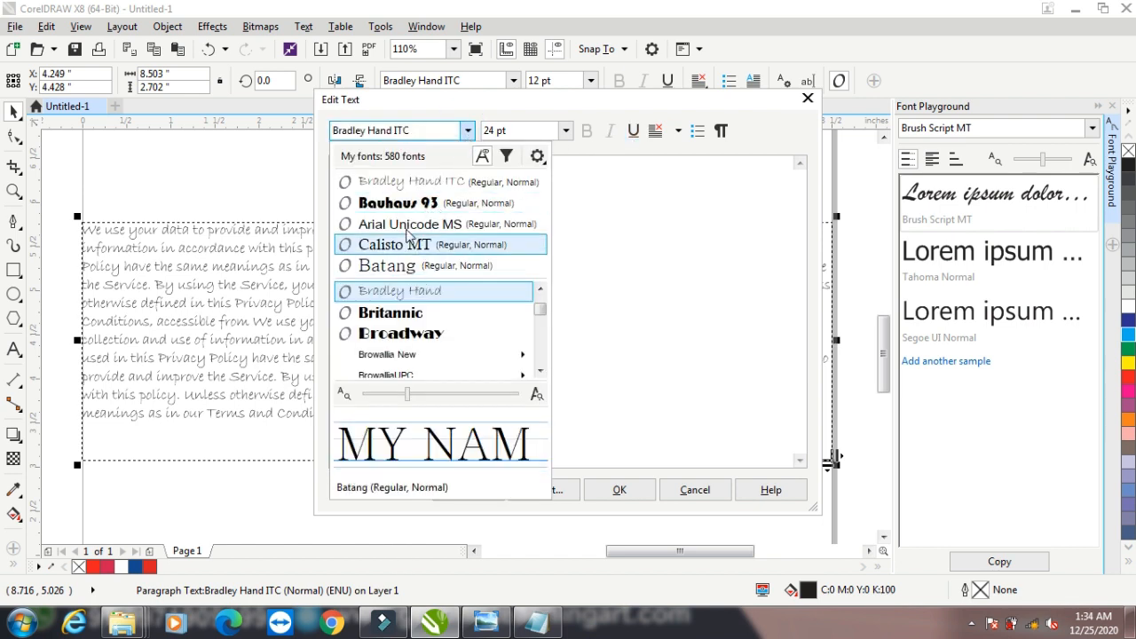
scroll(396, 298, down, 3)
scroll(390, 316, down, 2)
scroll(392, 309, up, 1)
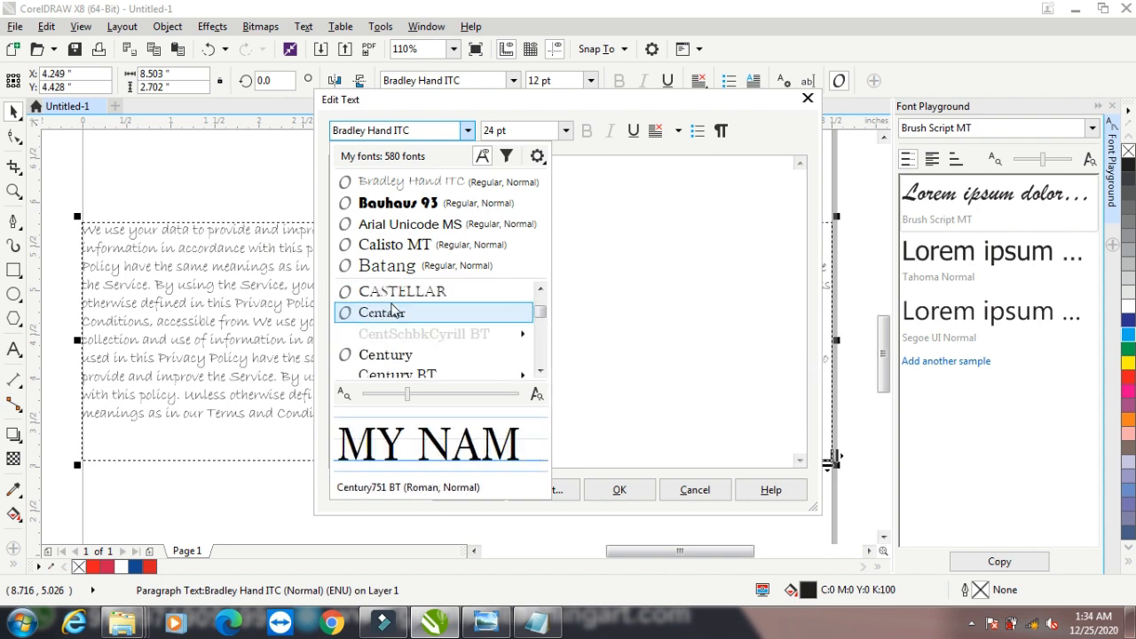
click(384, 310)
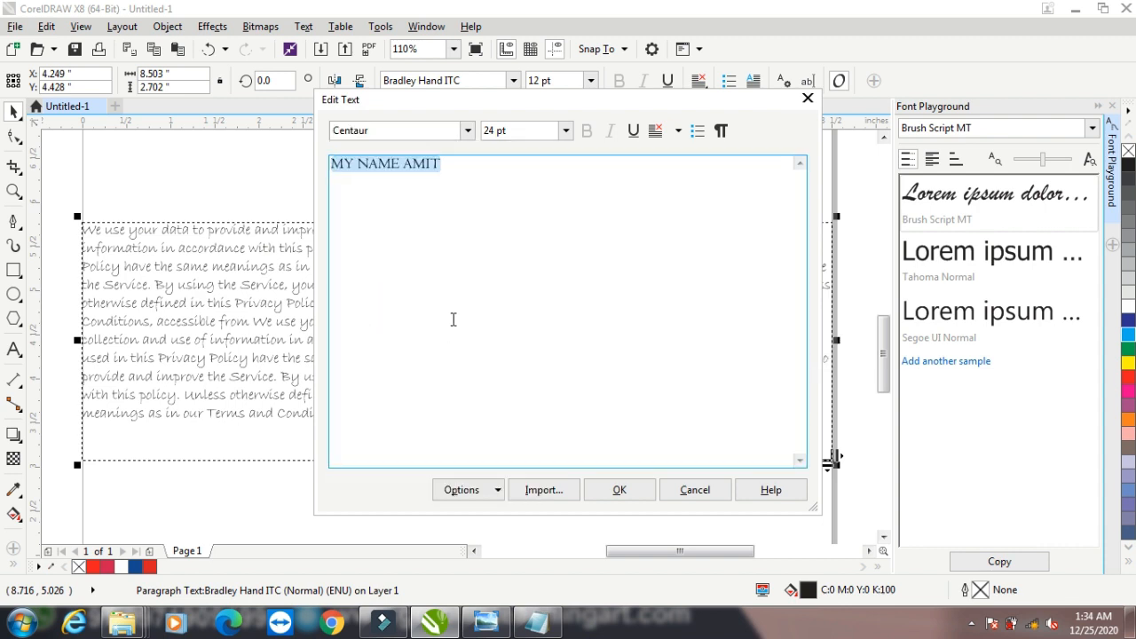
Step: Center-align the new line and apply the Edit Text changes to the paragraph frame
click(662, 139)
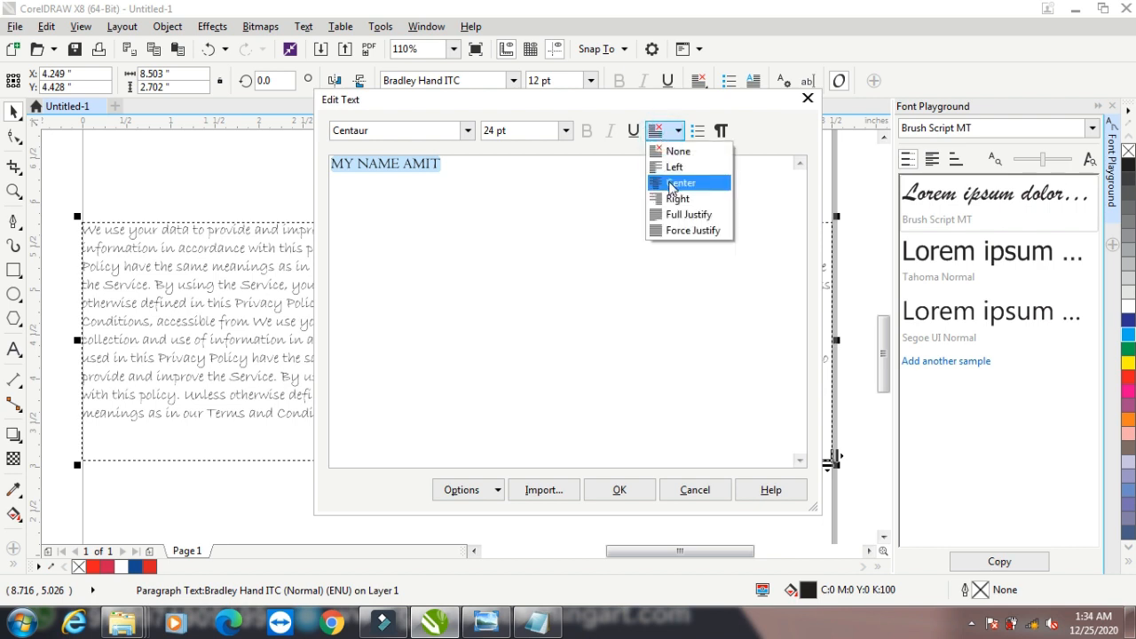
click(666, 181)
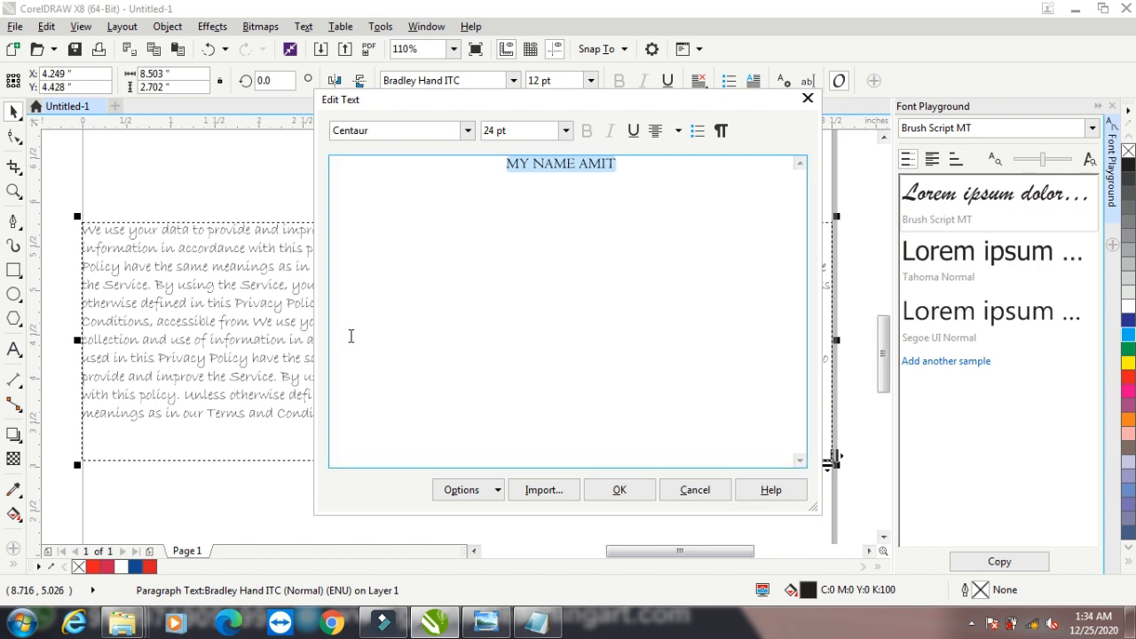
click(620, 490)
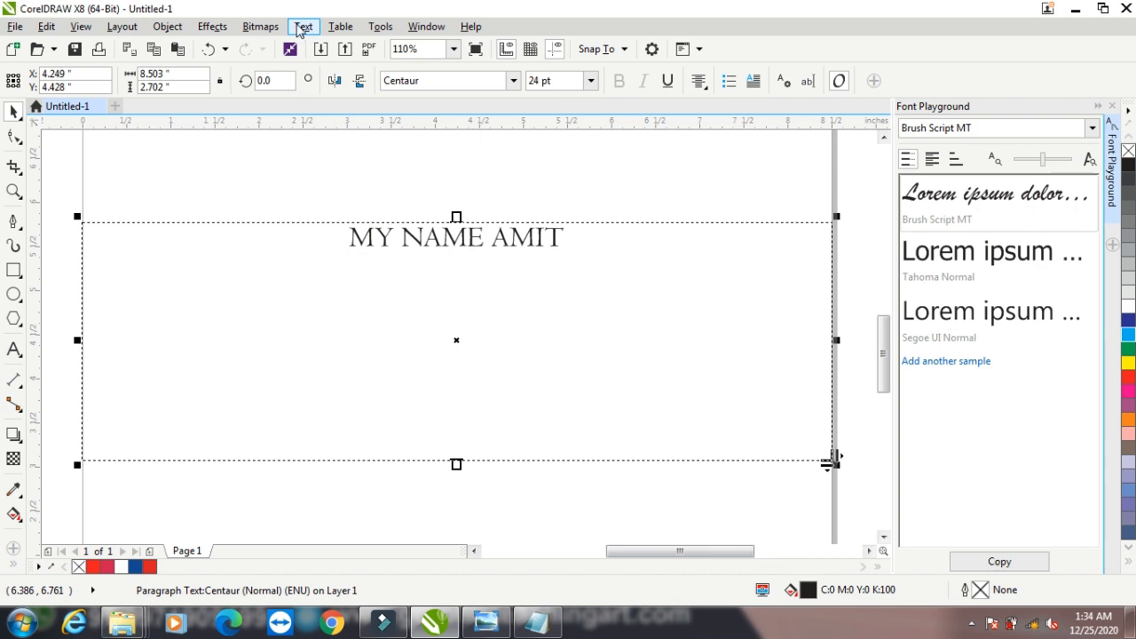
Step: Insert the Webdings ambulance character at the end of the centered line using Insert Character
click(304, 26)
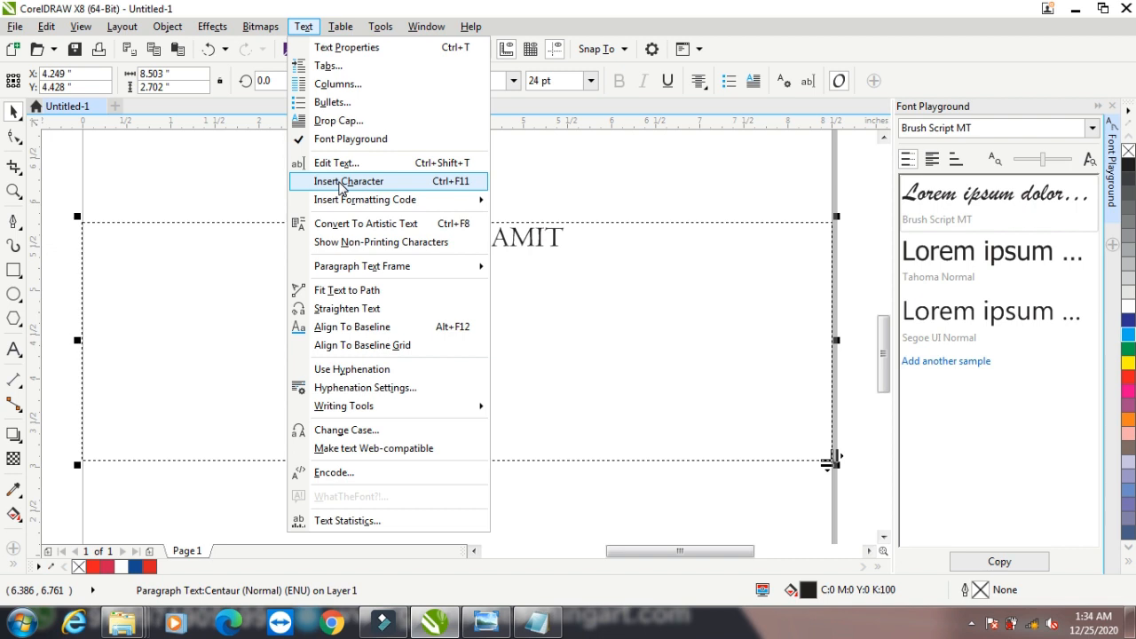
click(340, 183)
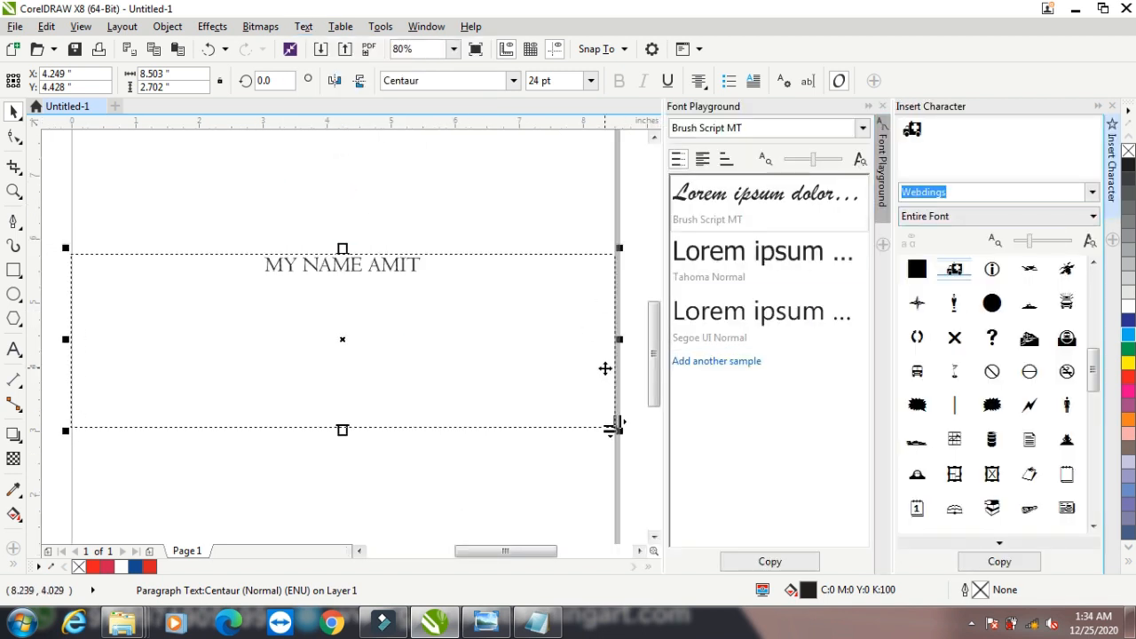
click(13, 349)
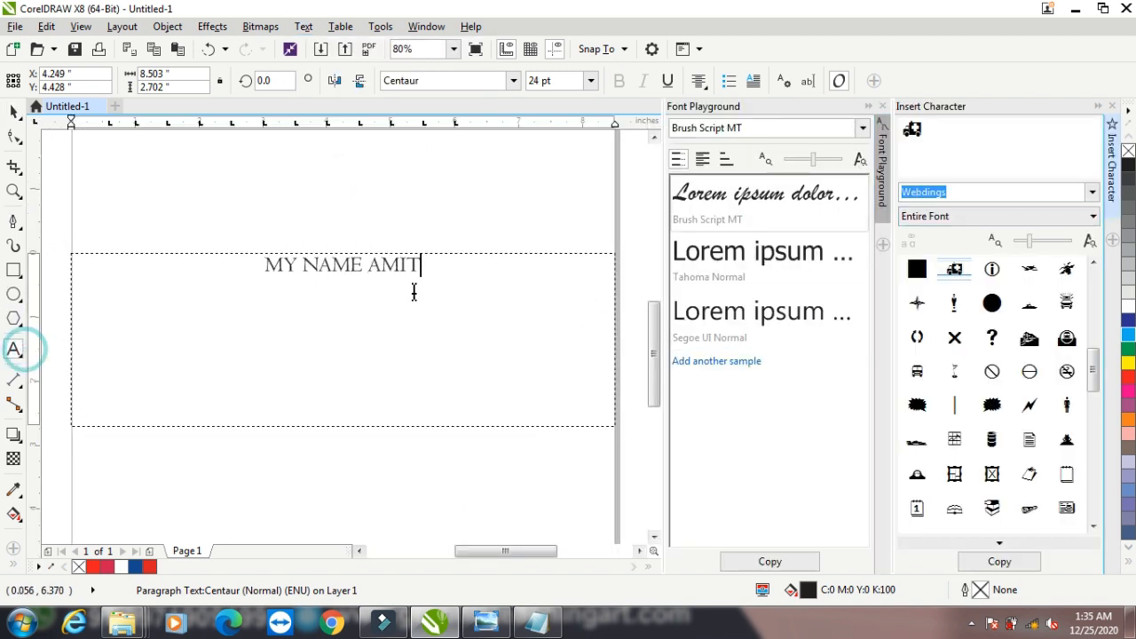
double_click(954, 270)
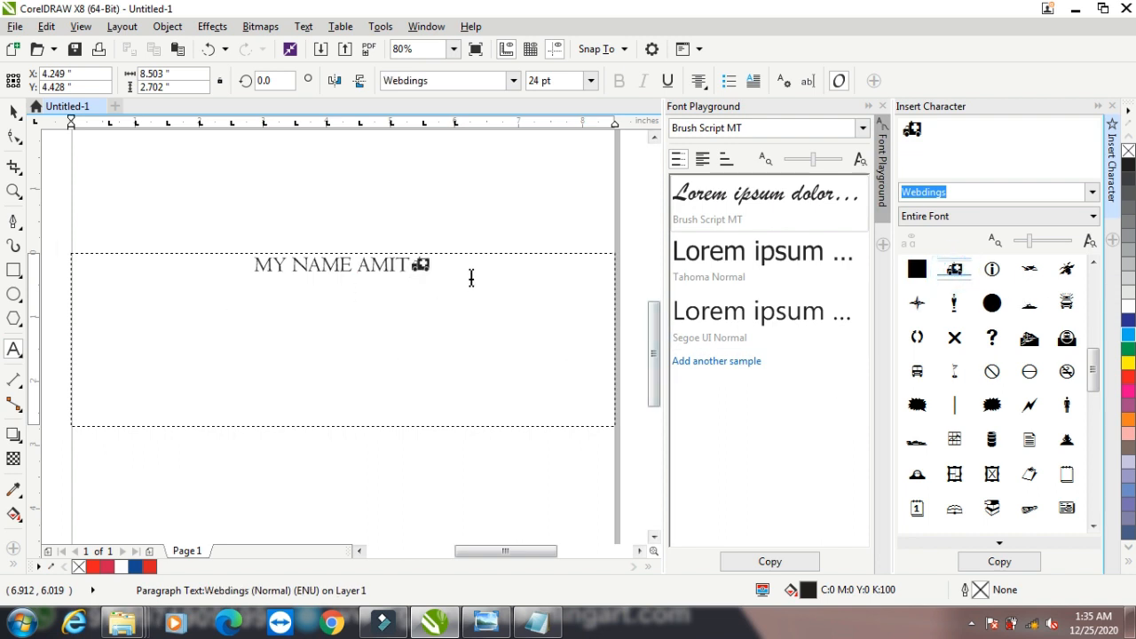
Step: Switch the Insert Character font to Script MT Bold and insert the letter "i" after the ambulance symbol
click(1093, 193)
scroll(1002, 329, up, 15)
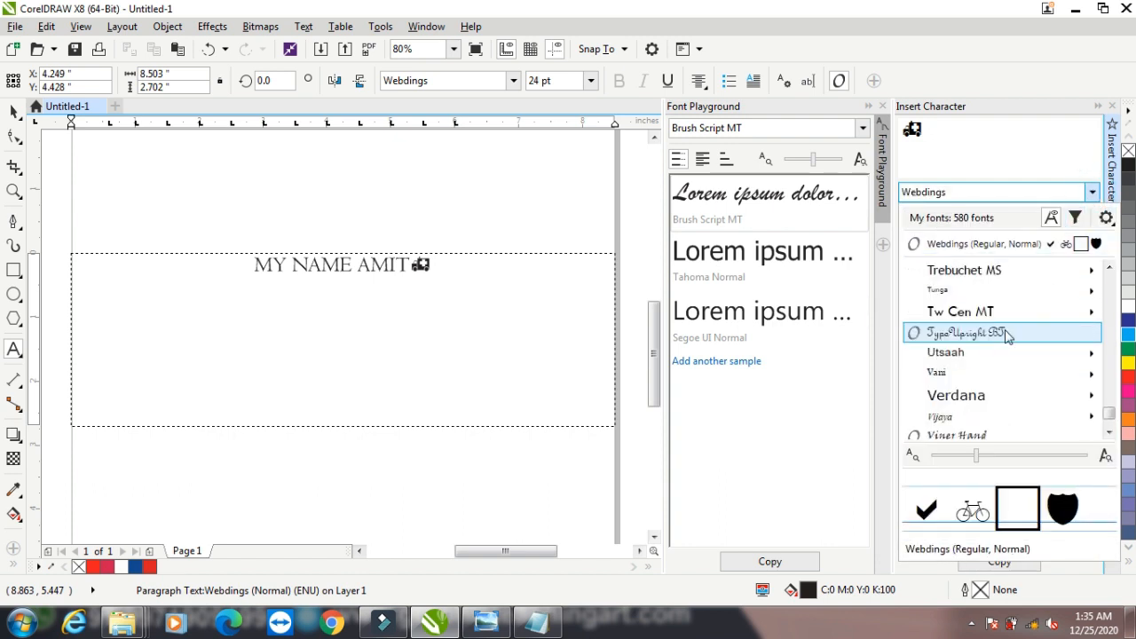
click(965, 274)
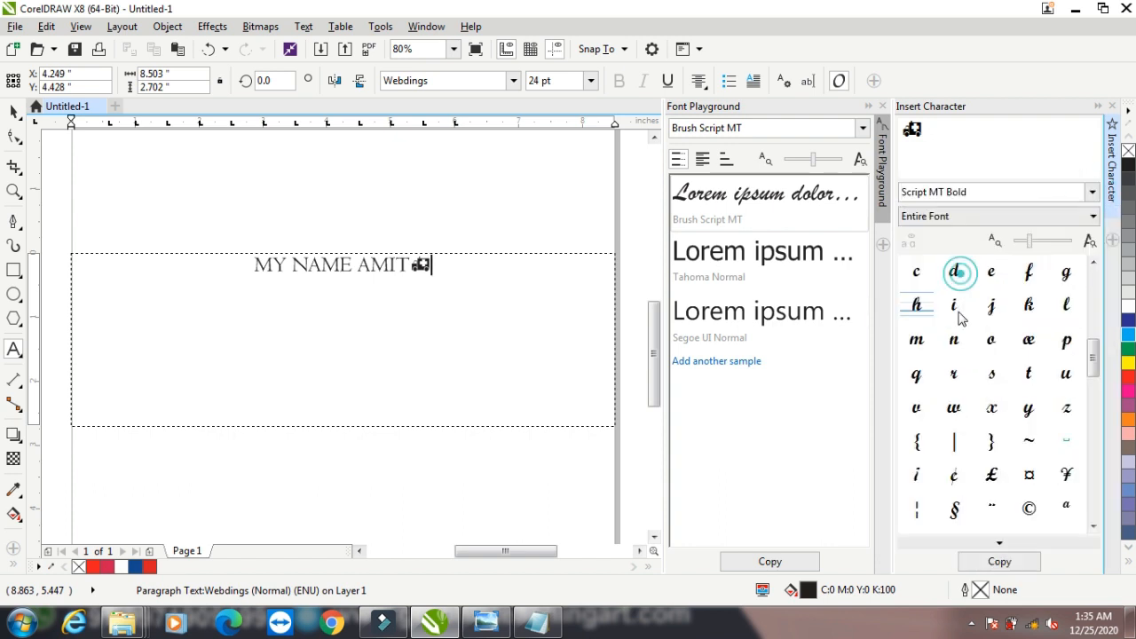
double_click(954, 306)
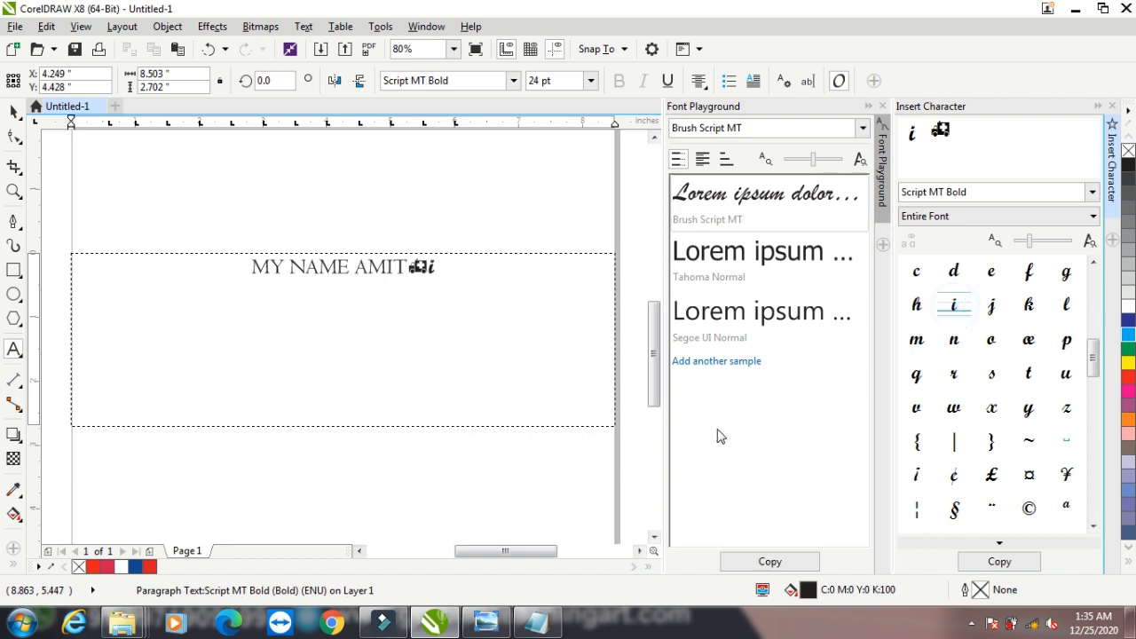
Step: Switch the Insert Character font to Kruti Dev 011 and insert the character "क" after the "i" in the centered line
click(1091, 193)
mouse_move(1005, 333)
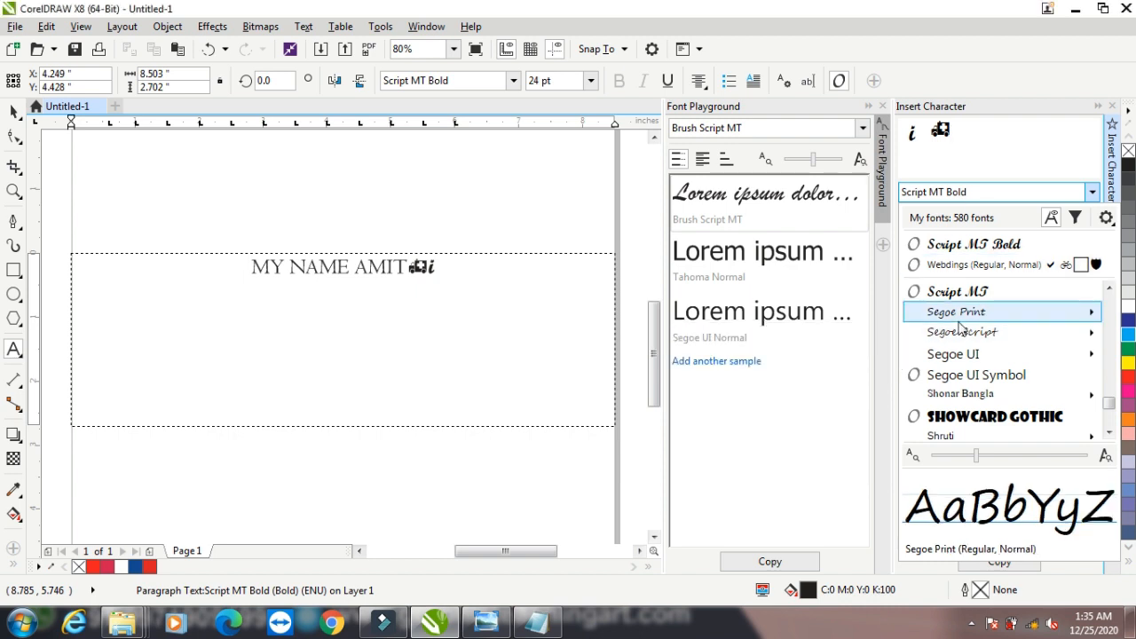
scroll(1007, 401, up, 20)
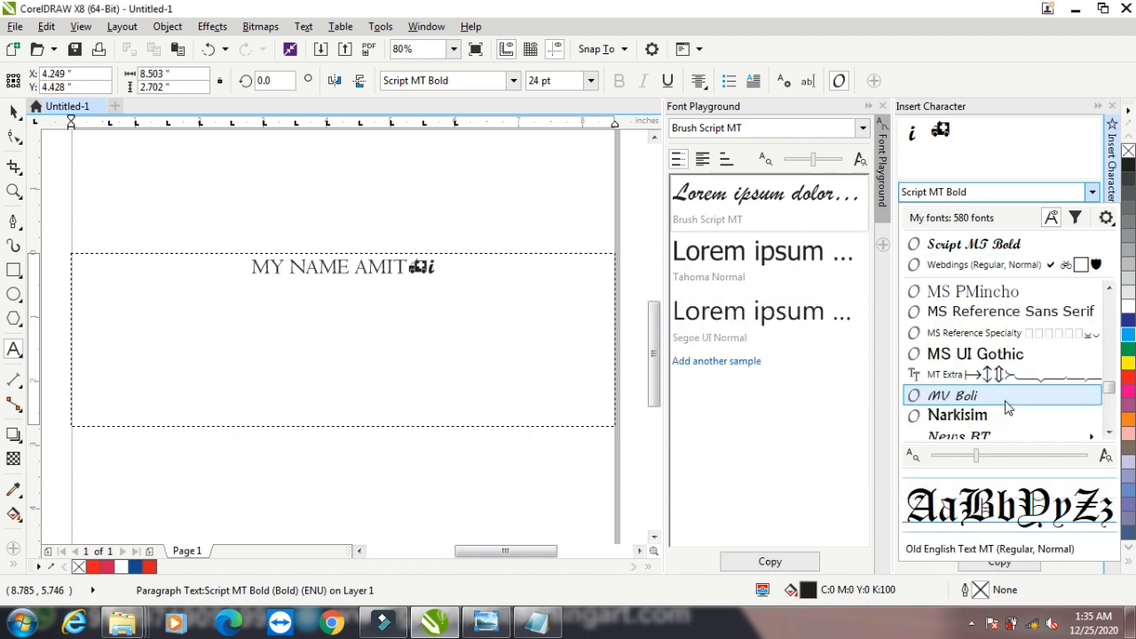
scroll(1007, 401, up, 20)
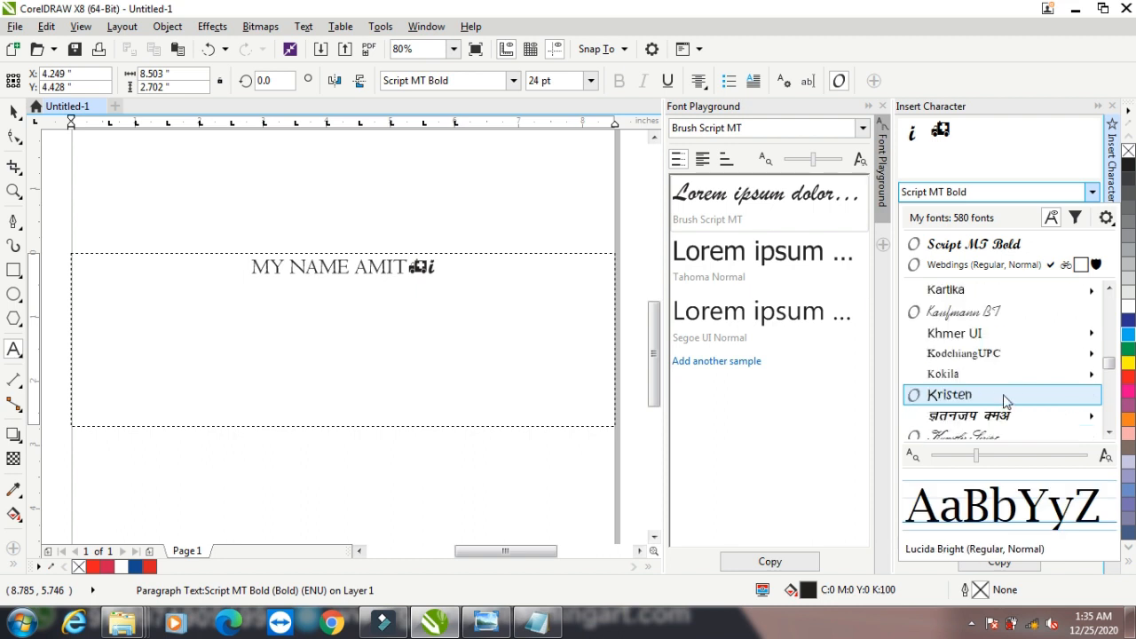
scroll(1006, 402, down, 3)
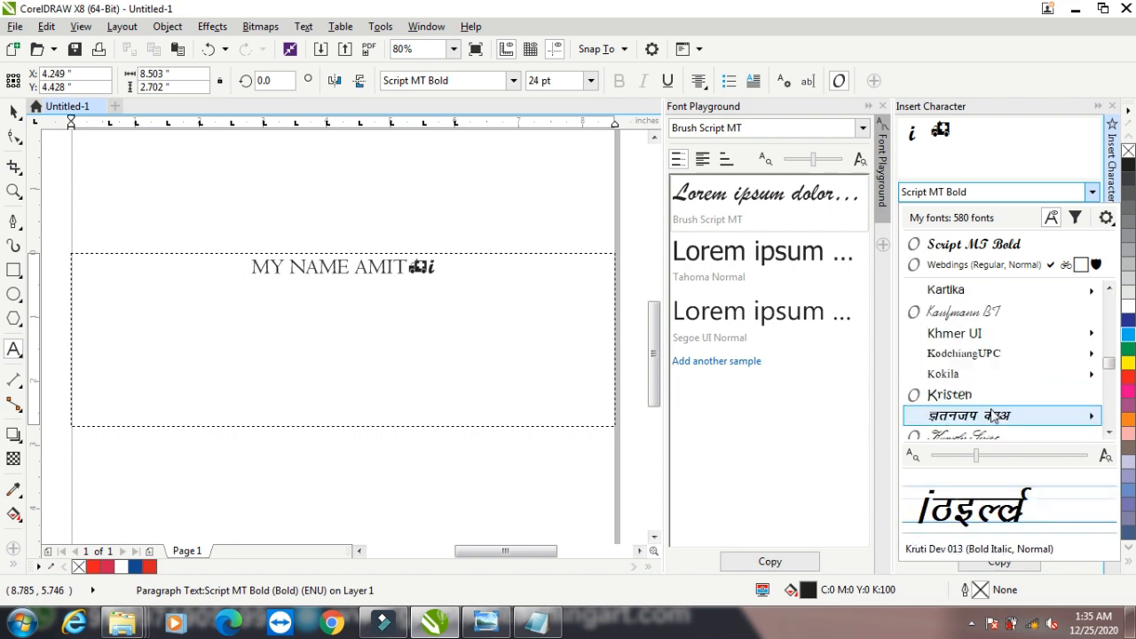
mouse_move(994, 416)
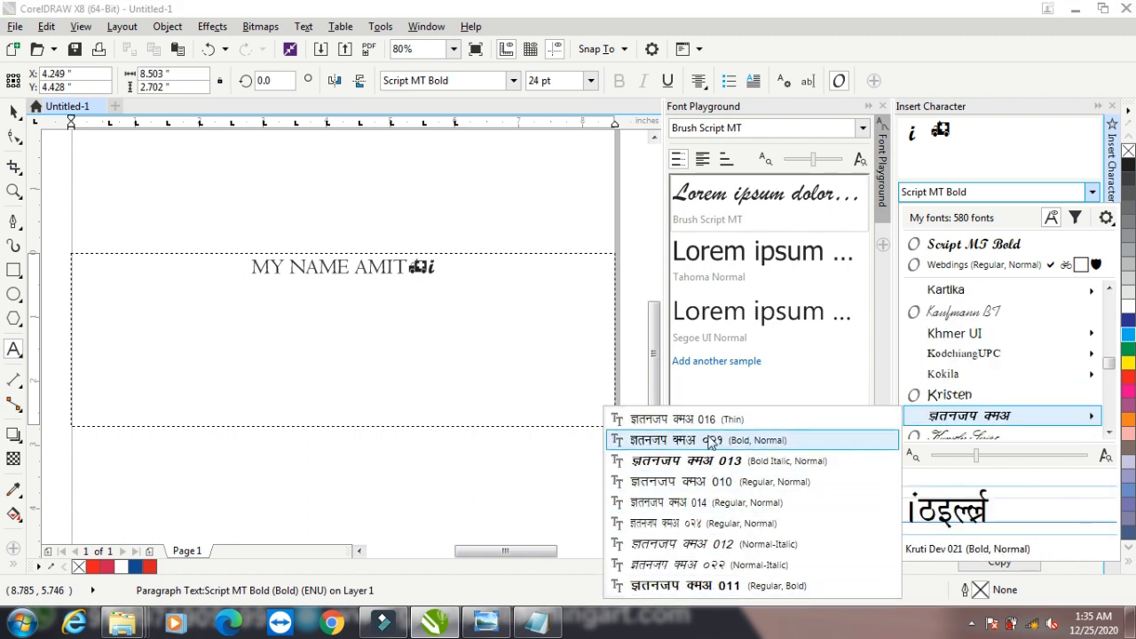
click(694, 587)
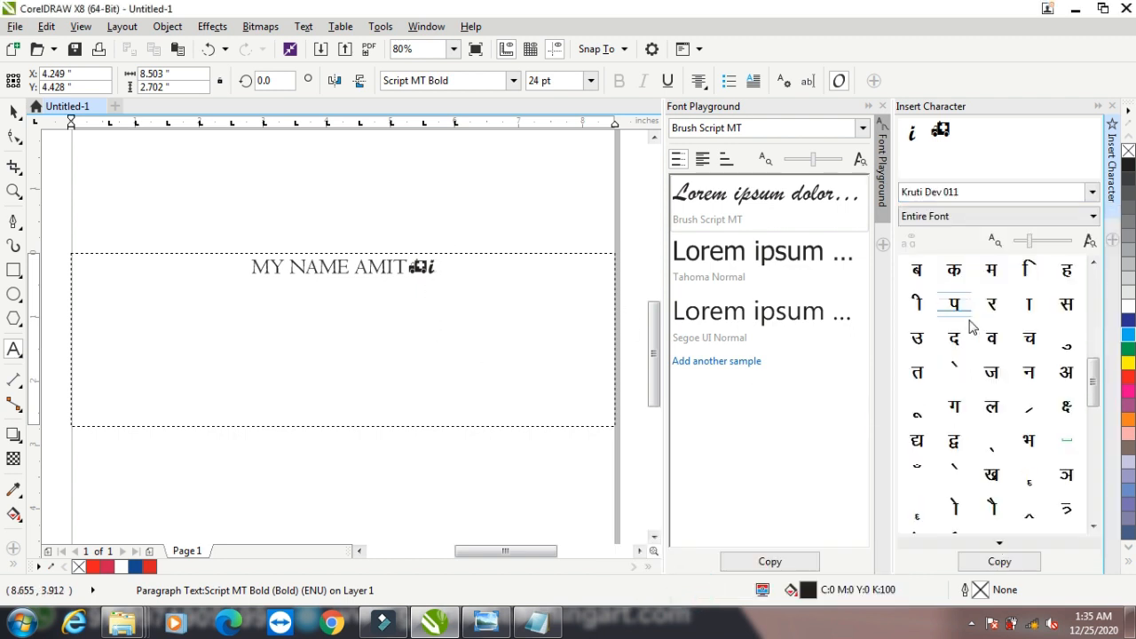
double_click(955, 271)
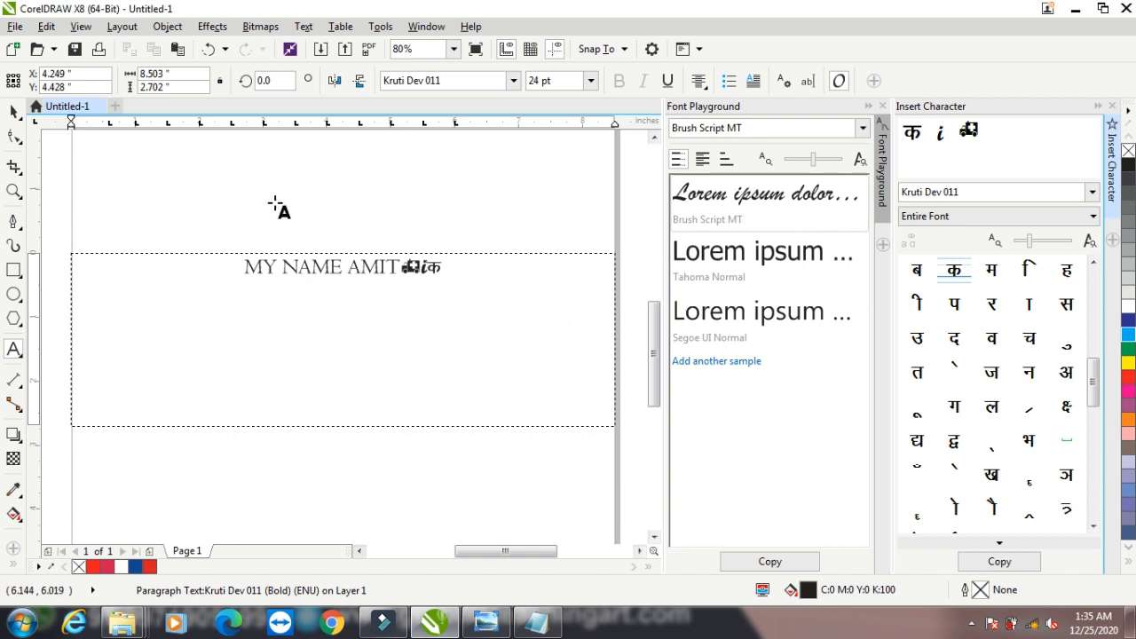
Step: Show the glyph details of the selected Kruti Dev 011 character and check the numeric keypad in the keyboard picture
click(1000, 541)
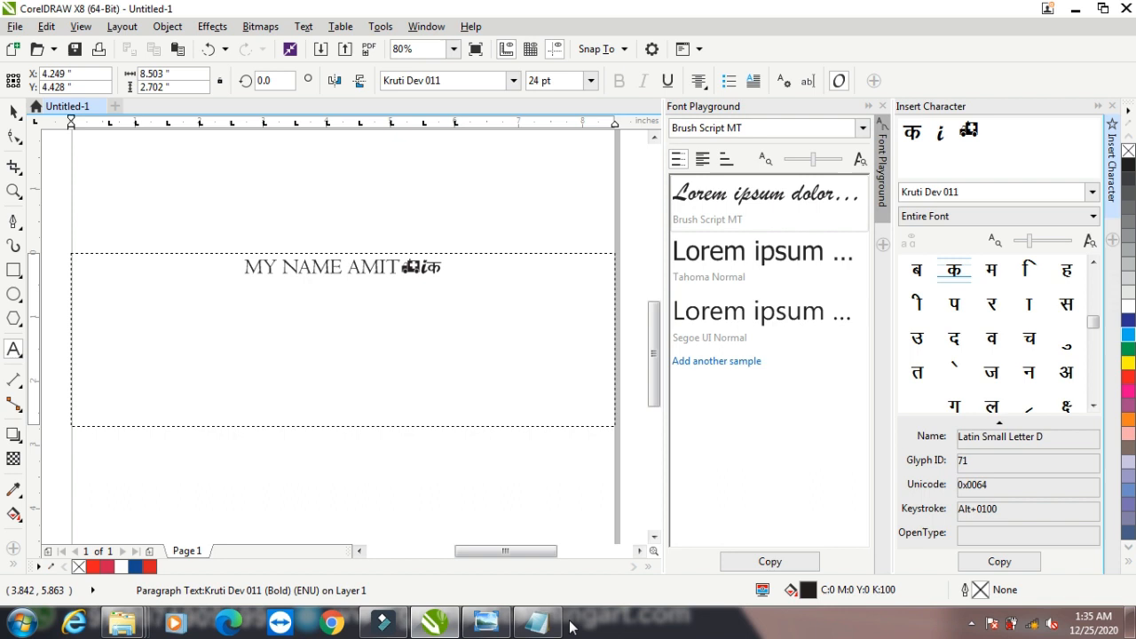
click(485, 621)
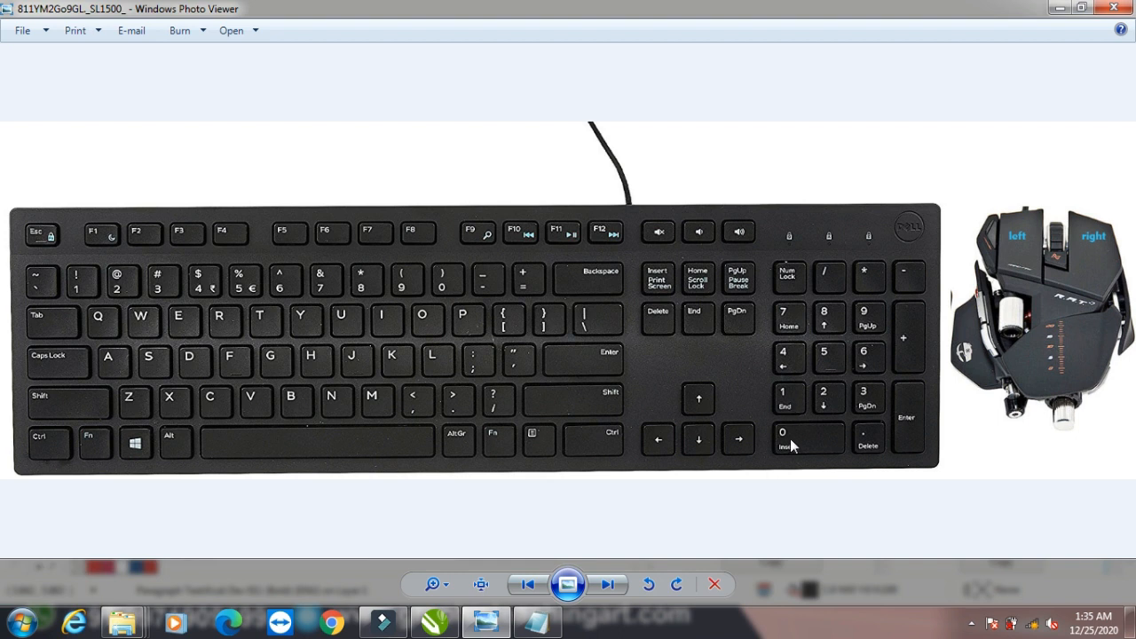
click(1060, 8)
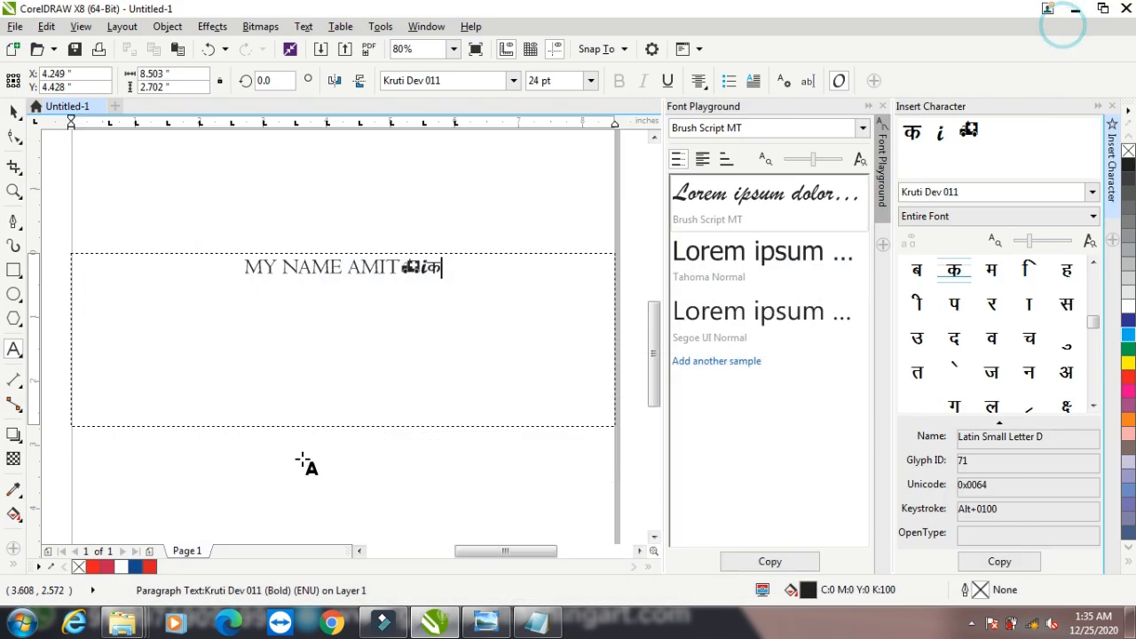
click(957, 192)
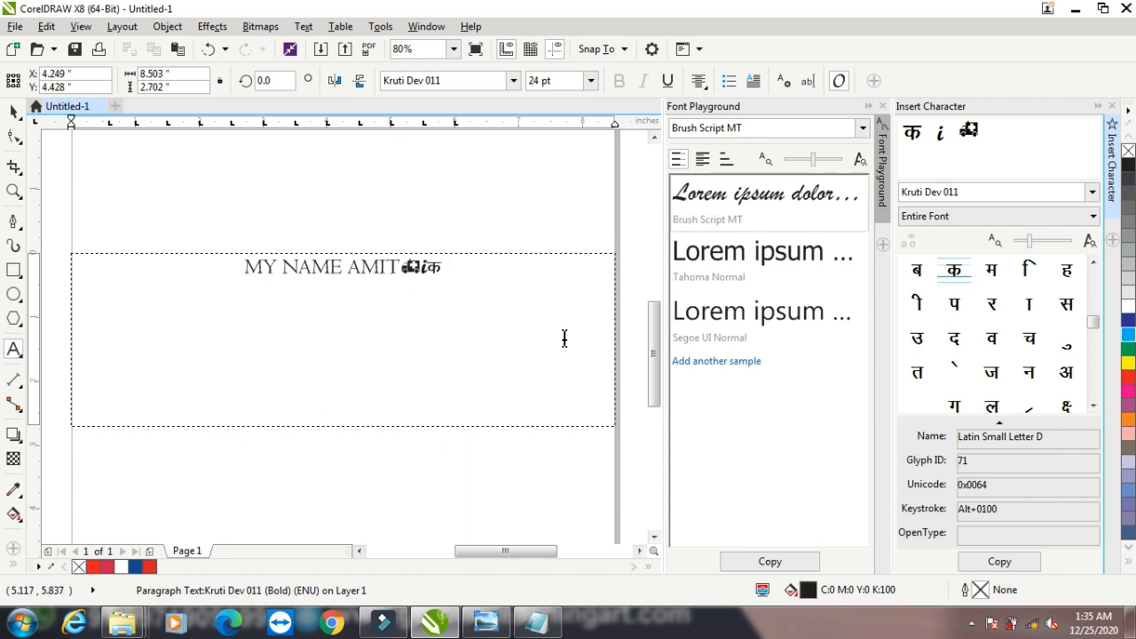
Step: Close the Insert Character and Font Playground dockers and view the available Insert Formatting Code commands
click(1113, 107)
click(1113, 106)
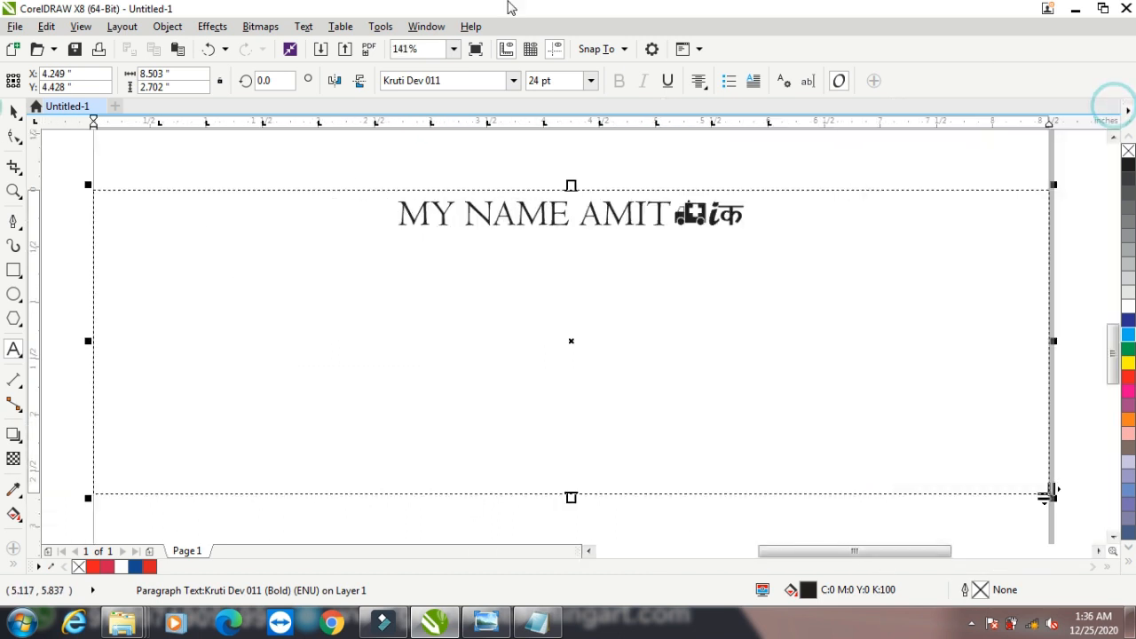
click(303, 26)
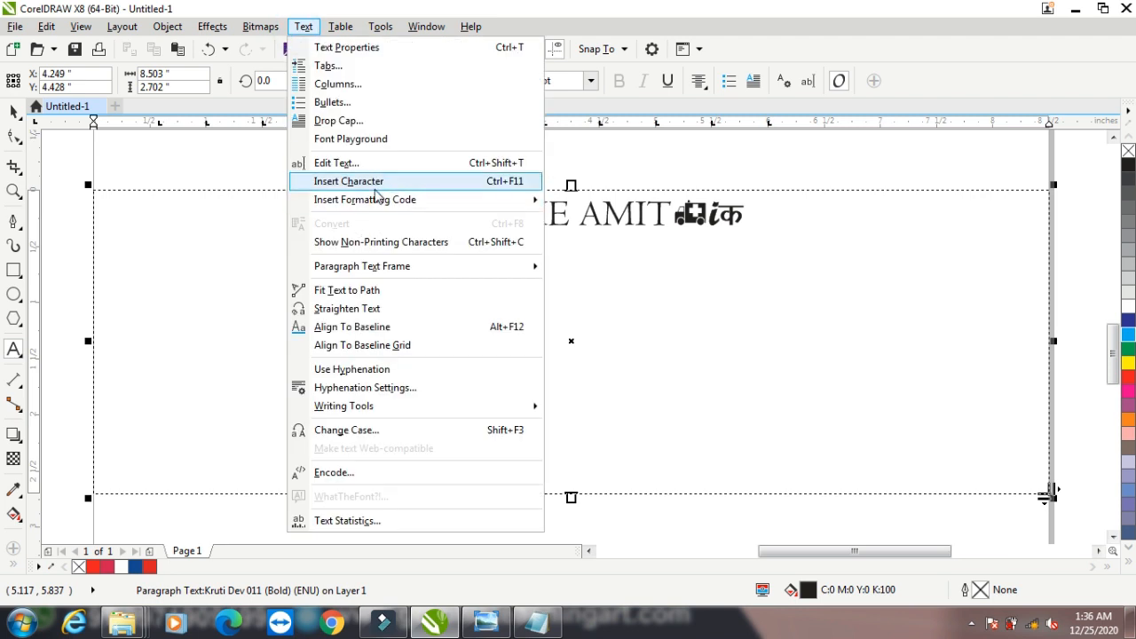
mouse_move(396, 204)
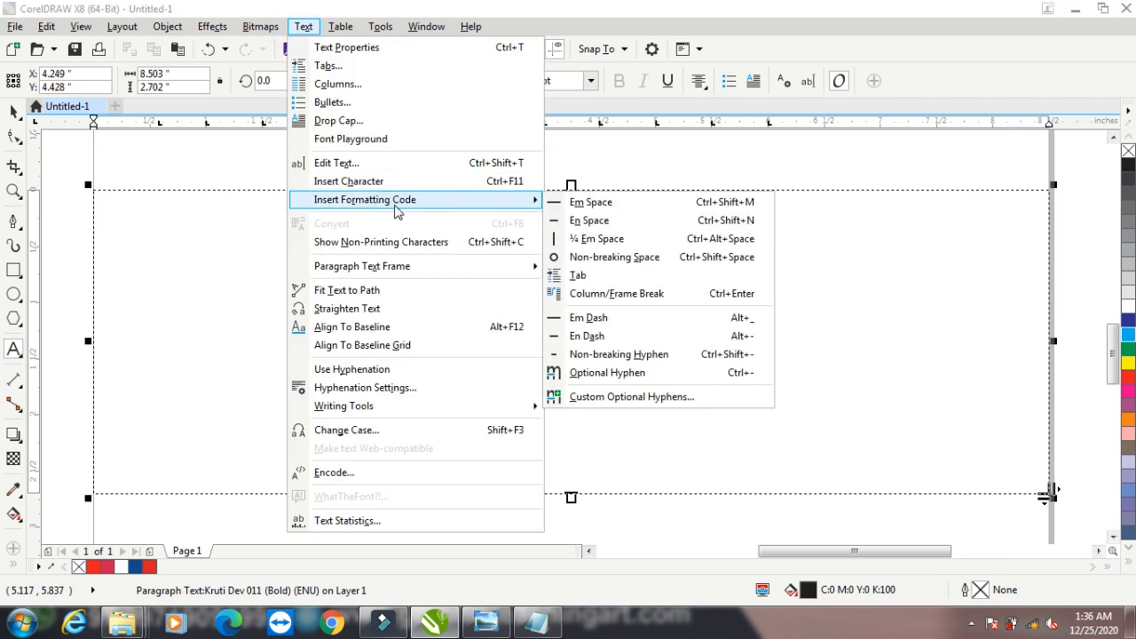
click(646, 169)
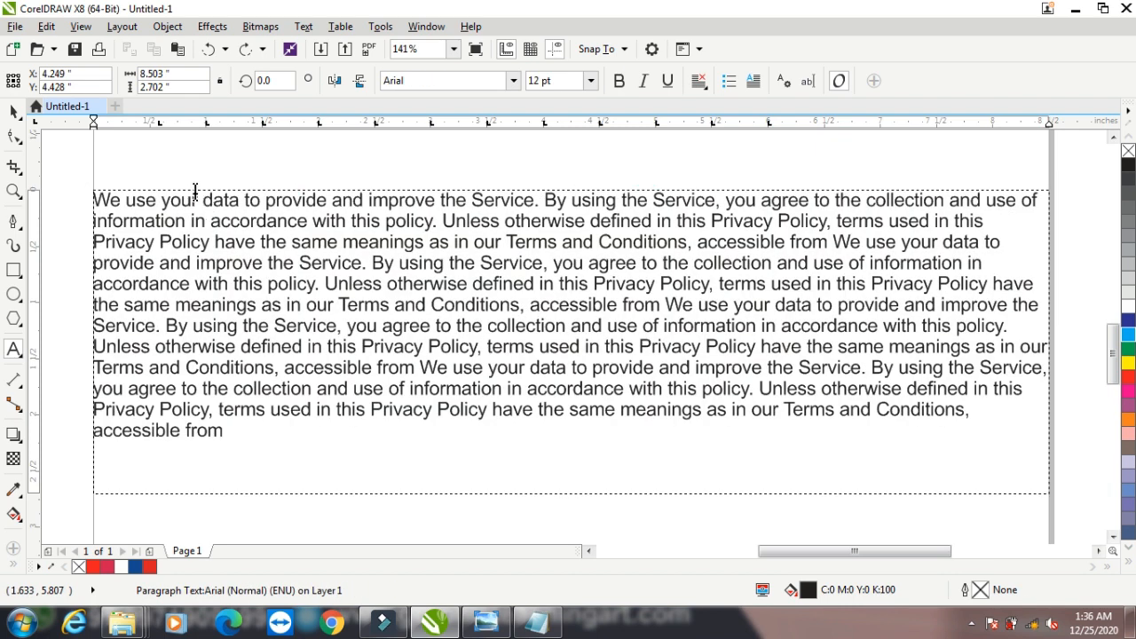
Step: Try ordinary extra spaces before "data" in the paragraph's first line, delete them, and view the space bar in the keyboard picture
click(203, 200)
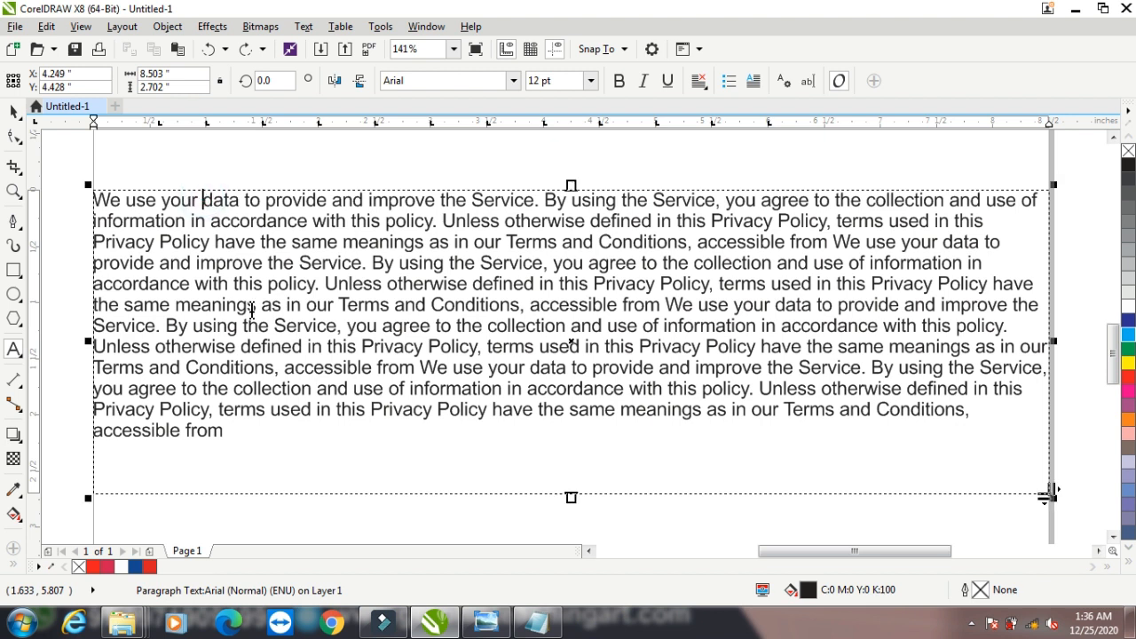
key(BackSpace)
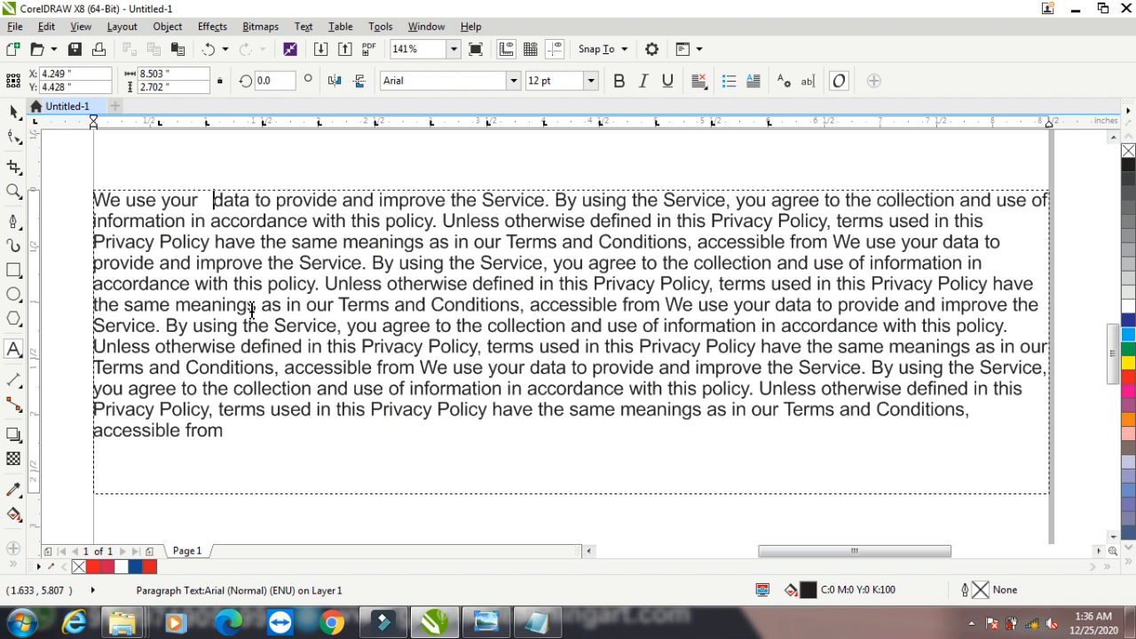
key(BackSpace)
key(BackSpace)
key(BackSpace)
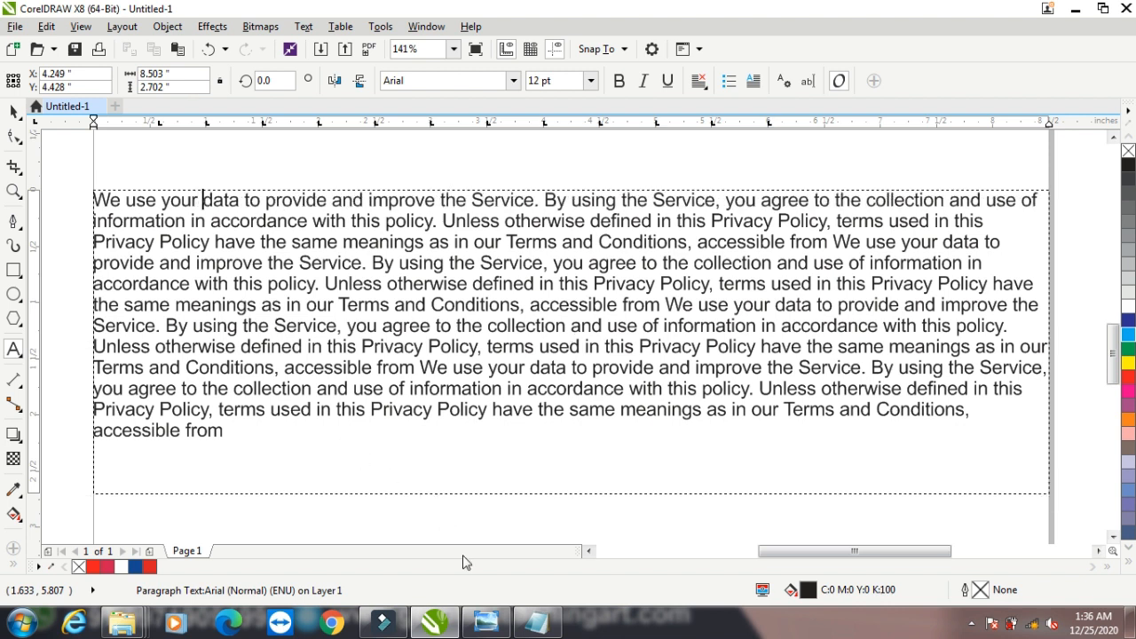
click(486, 621)
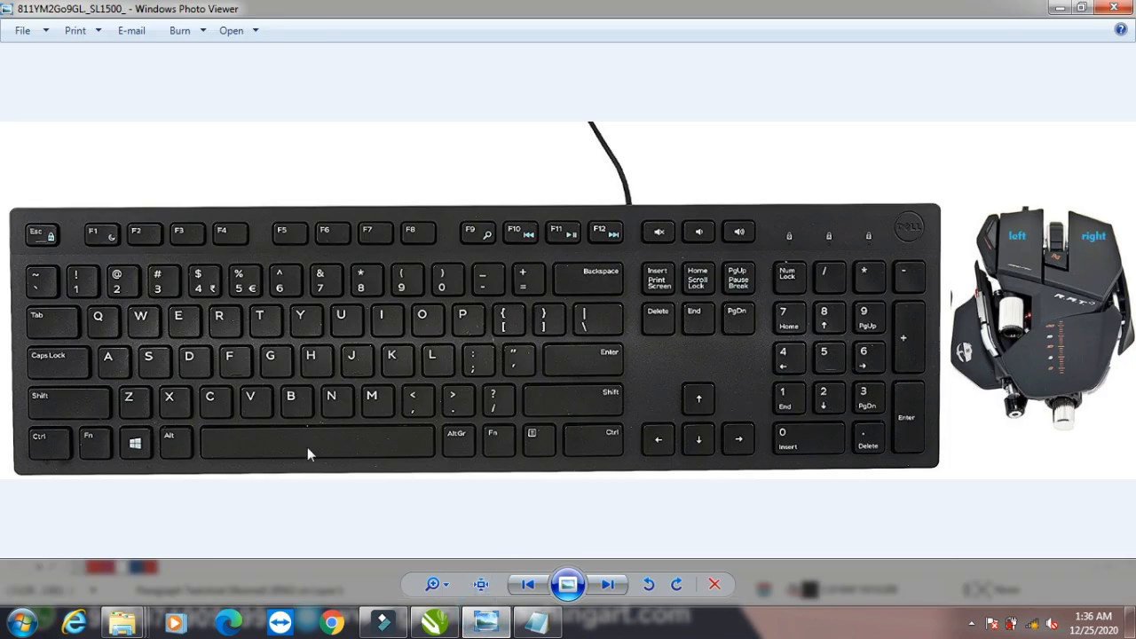
click(1059, 8)
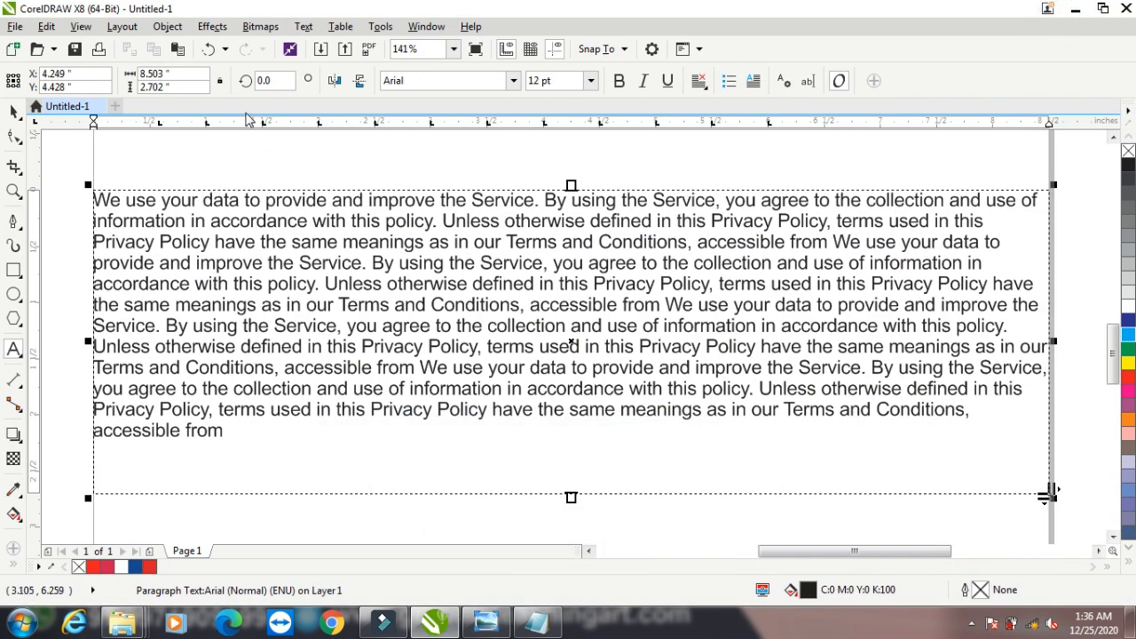
Step: Insert an Em Space formatting code before "data" in the paragraph's first line
click(305, 27)
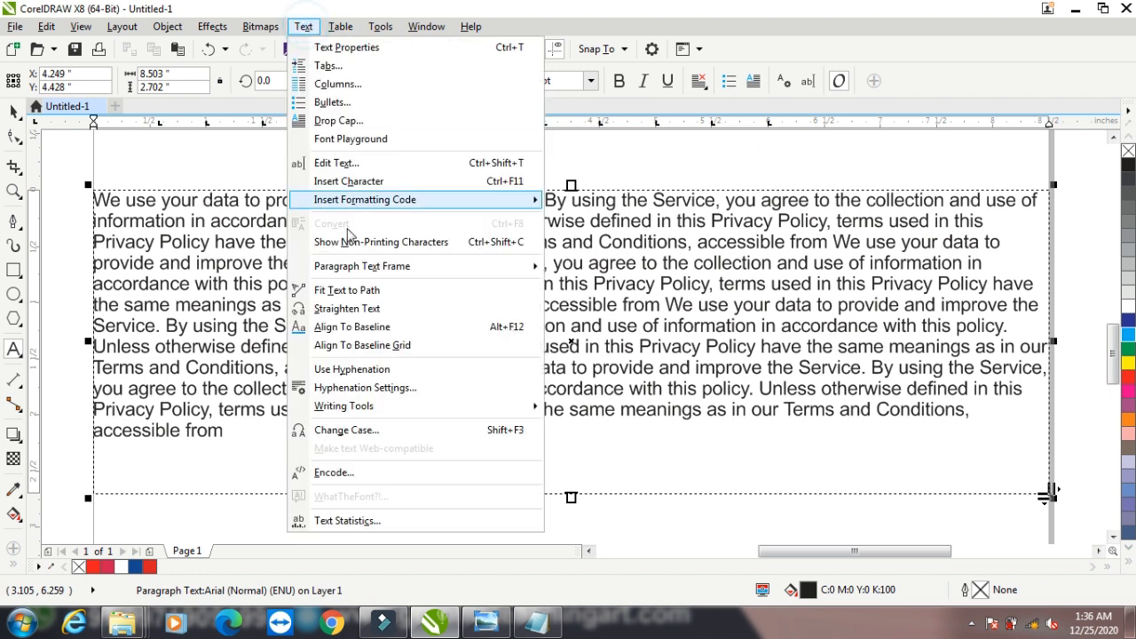
mouse_move(411, 202)
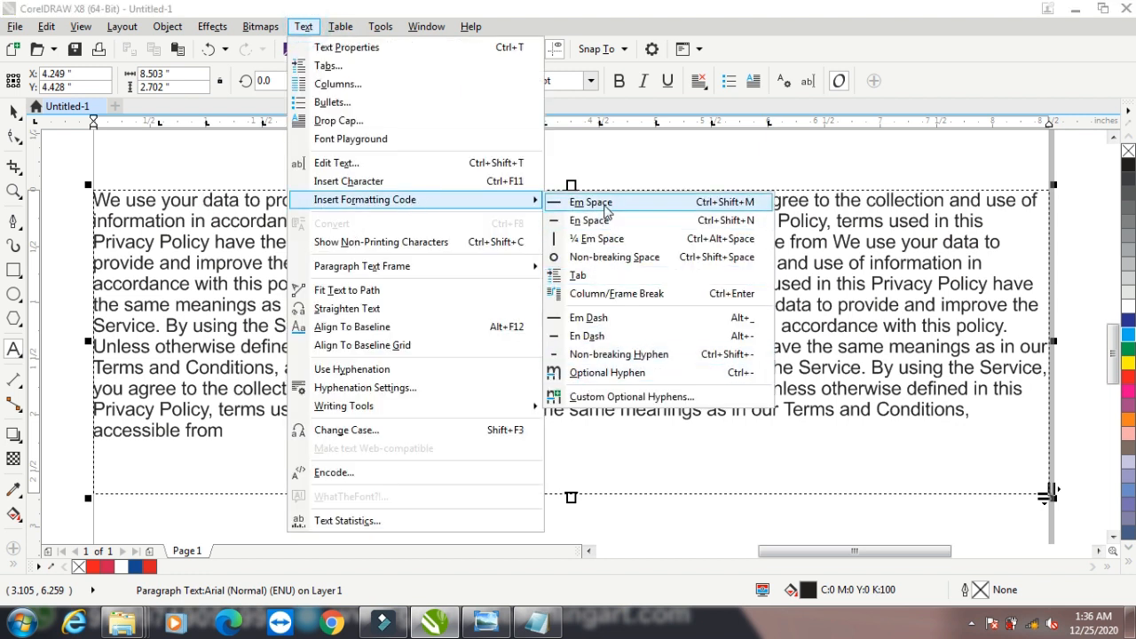
click(606, 203)
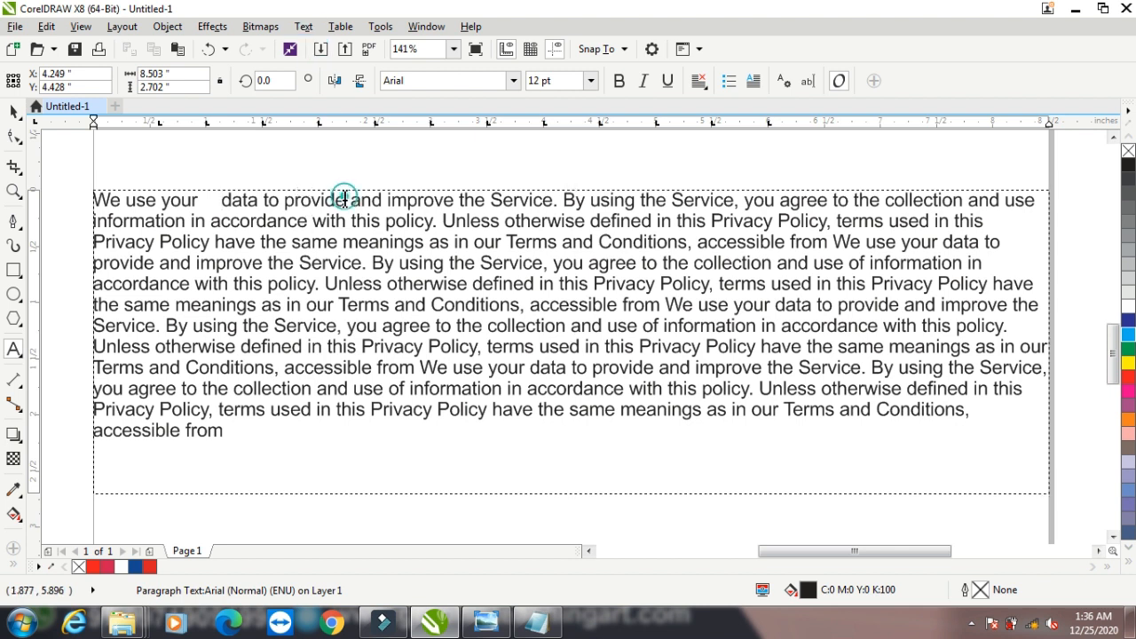
Step: Insert an En Space formatting code after "provide" in the paragraph's first line
click(304, 27)
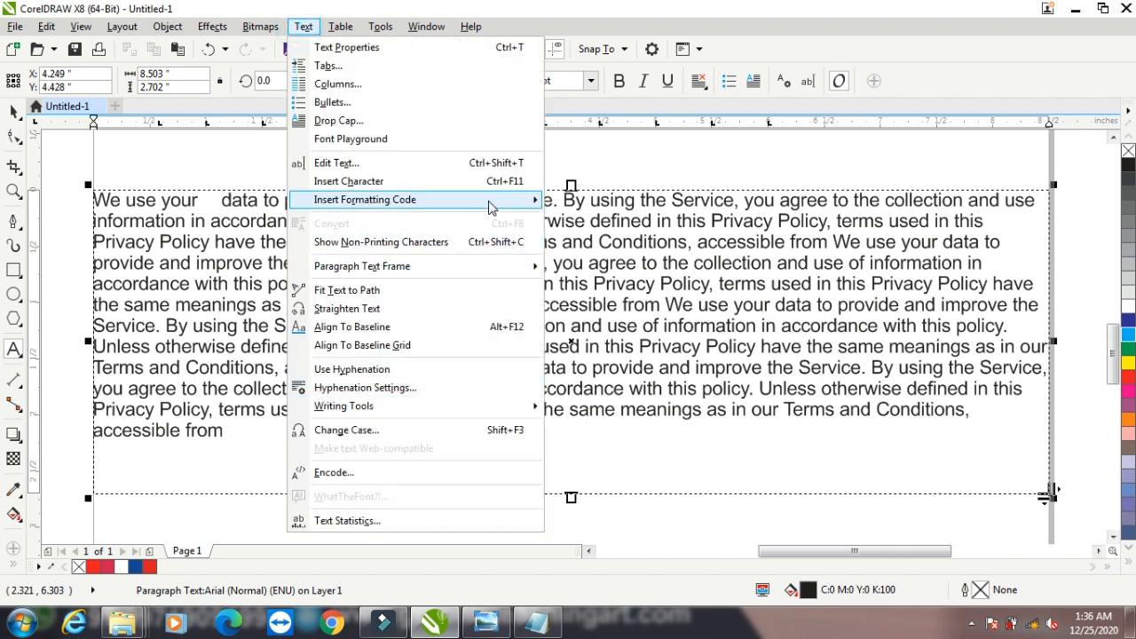
mouse_move(494, 203)
click(603, 220)
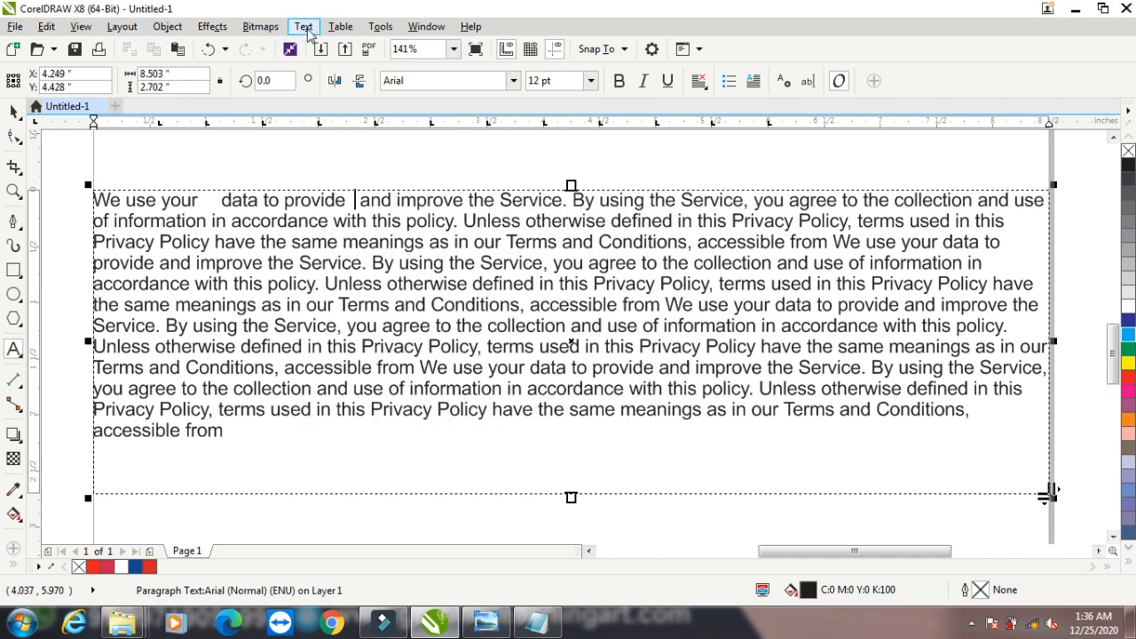
Step: Leave text editing by switching to the Pick tool and minimize the CorelDRAW window
click(304, 27)
mouse_move(392, 203)
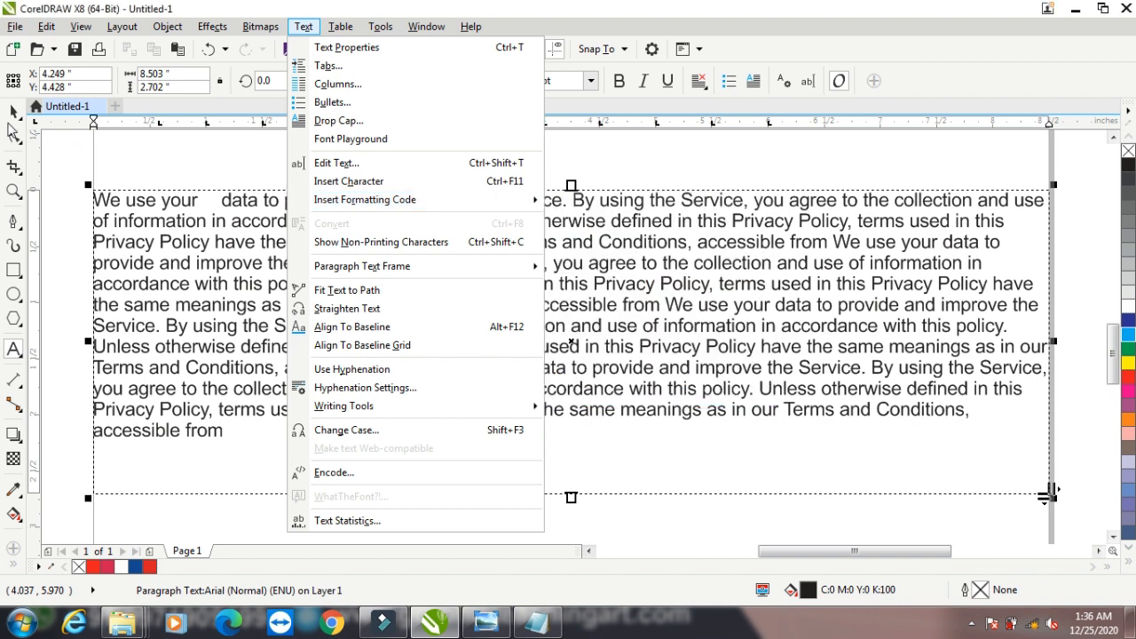
click(12, 114)
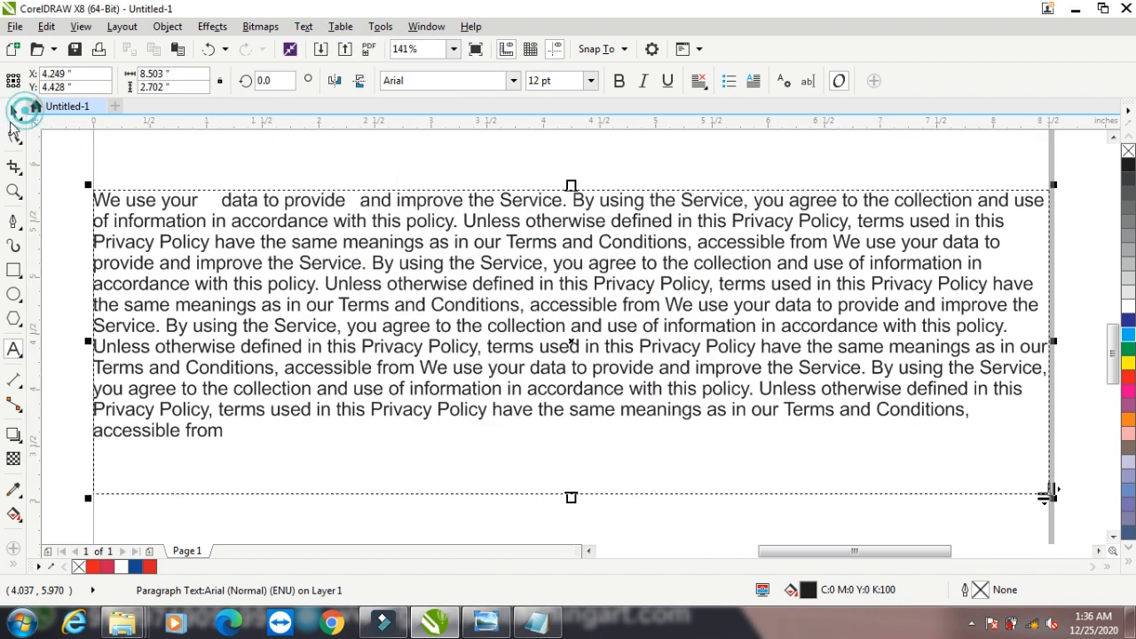
click(1076, 9)
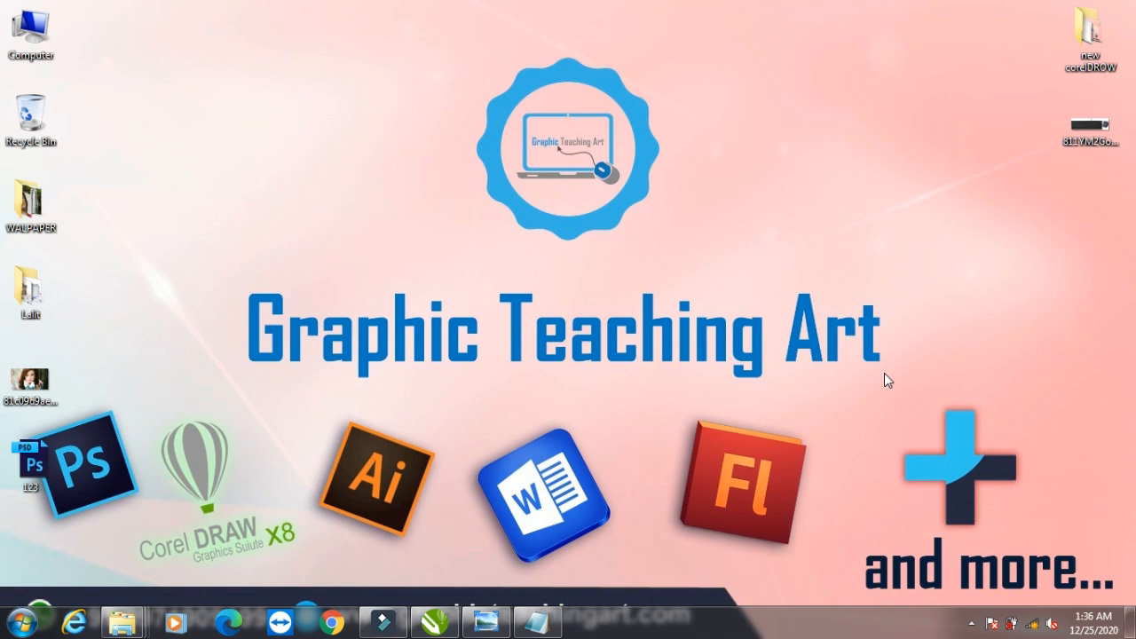